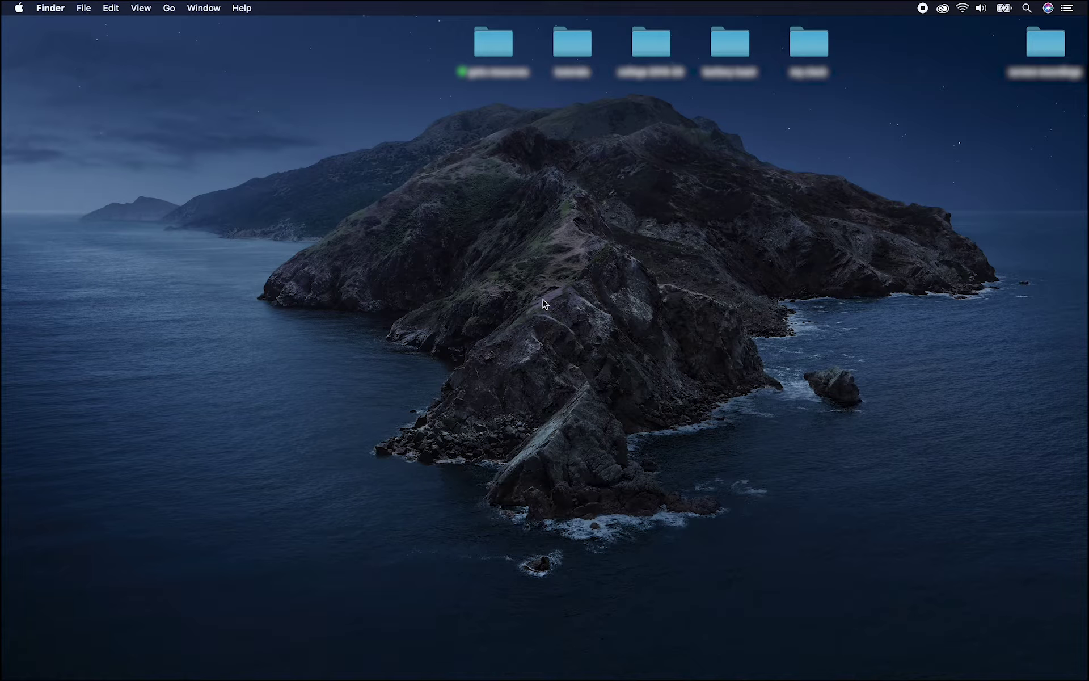
# - Create a new desktop folder named 'my film project' and open it
pyautogui.rightClick(532, 341)
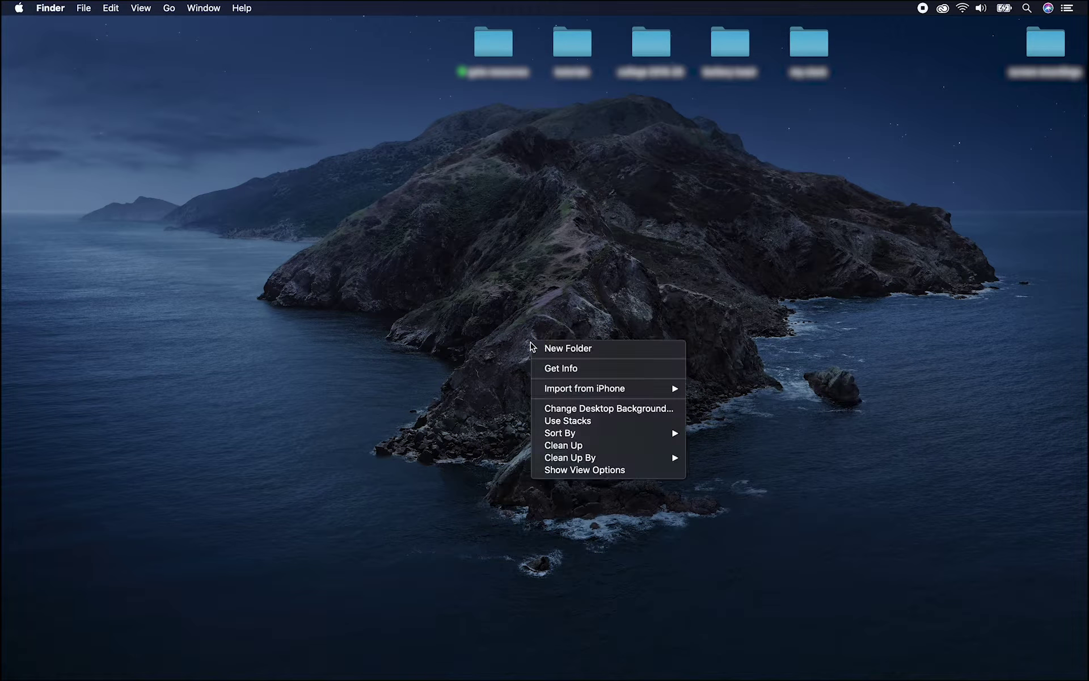
pyautogui.click(545, 348)
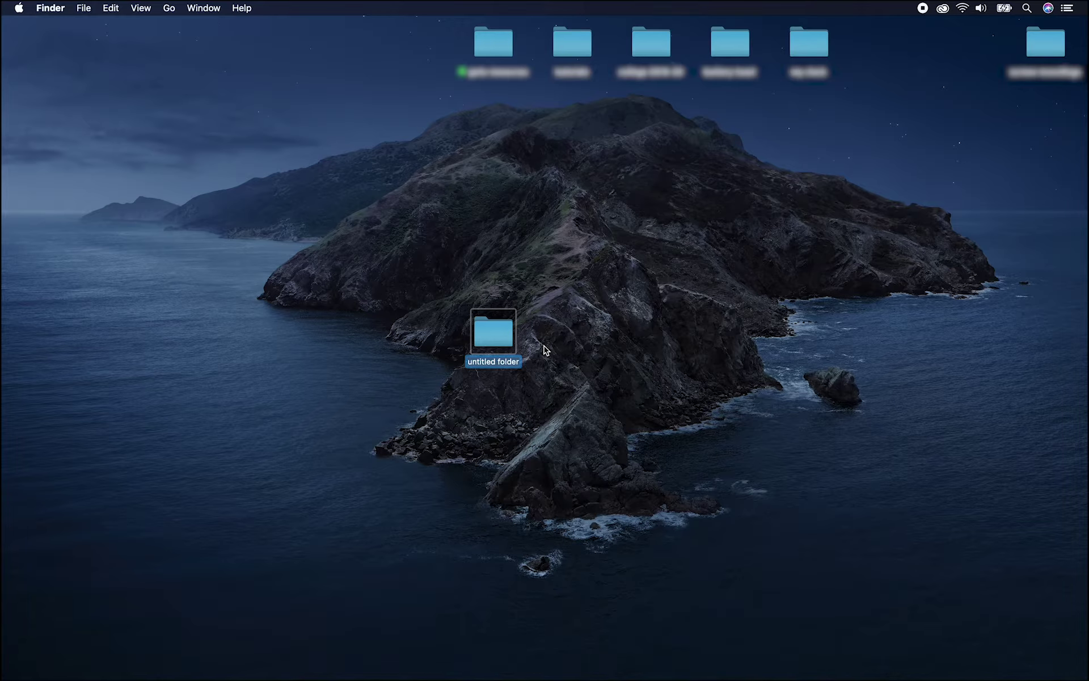
pyautogui.press('Return')
pyautogui.write('my')
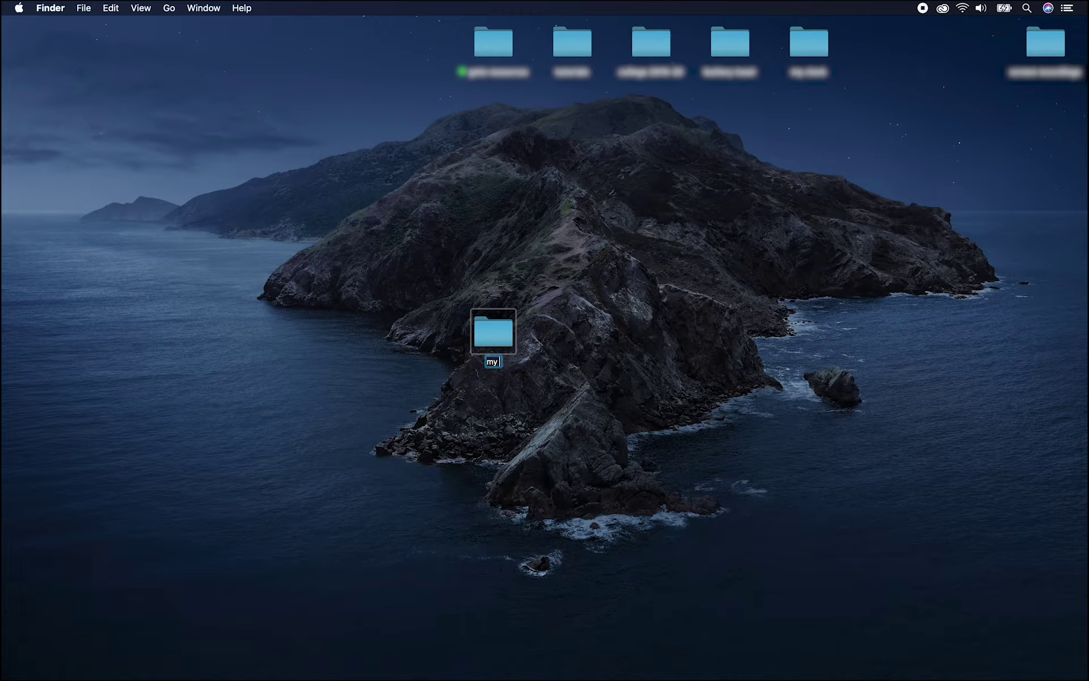
pyautogui.write(' film project')
pyautogui.press('Return')
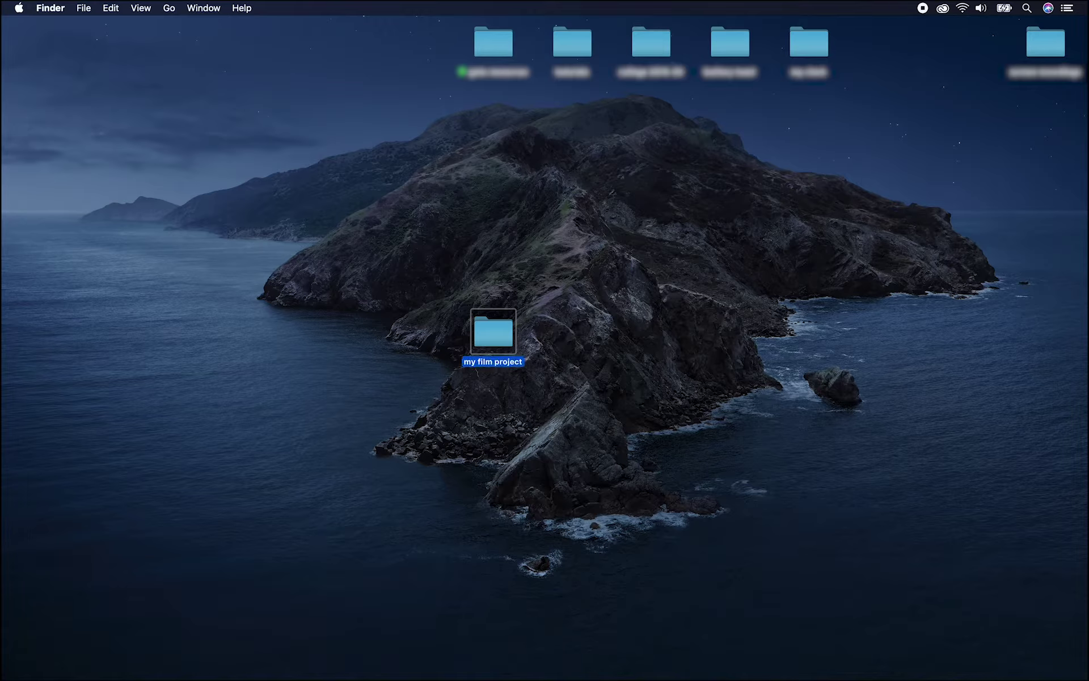
pyautogui.doubleClick(498, 326)
# - Create an 'audio' subfolder inside my film project
pyautogui.rightClick(624, 257)
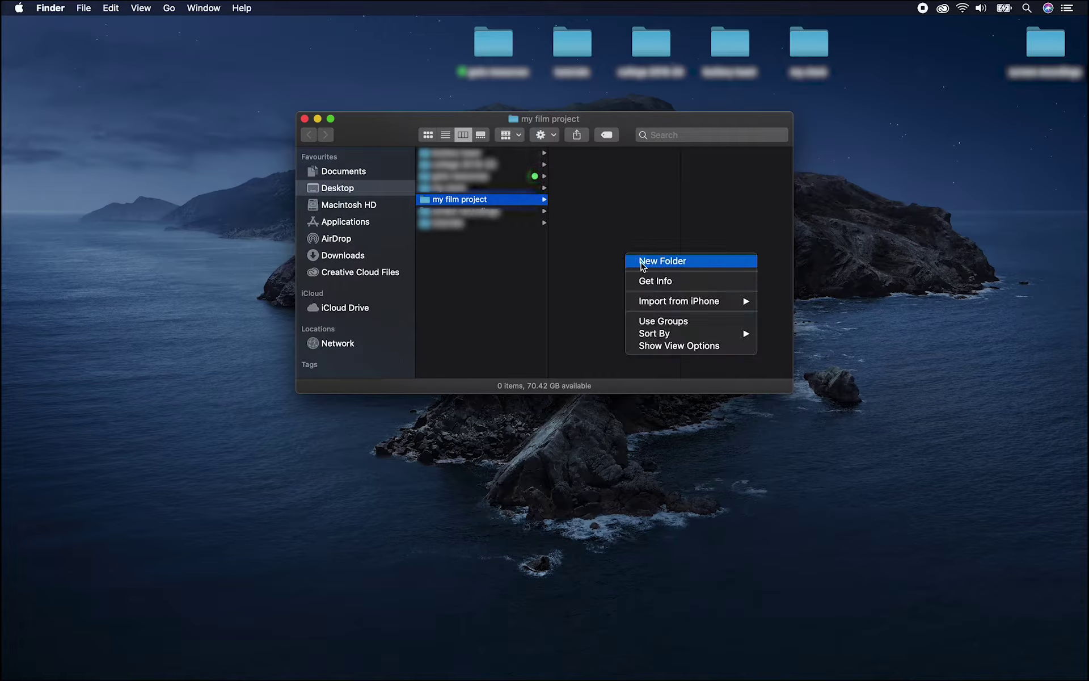
pyautogui.click(643, 262)
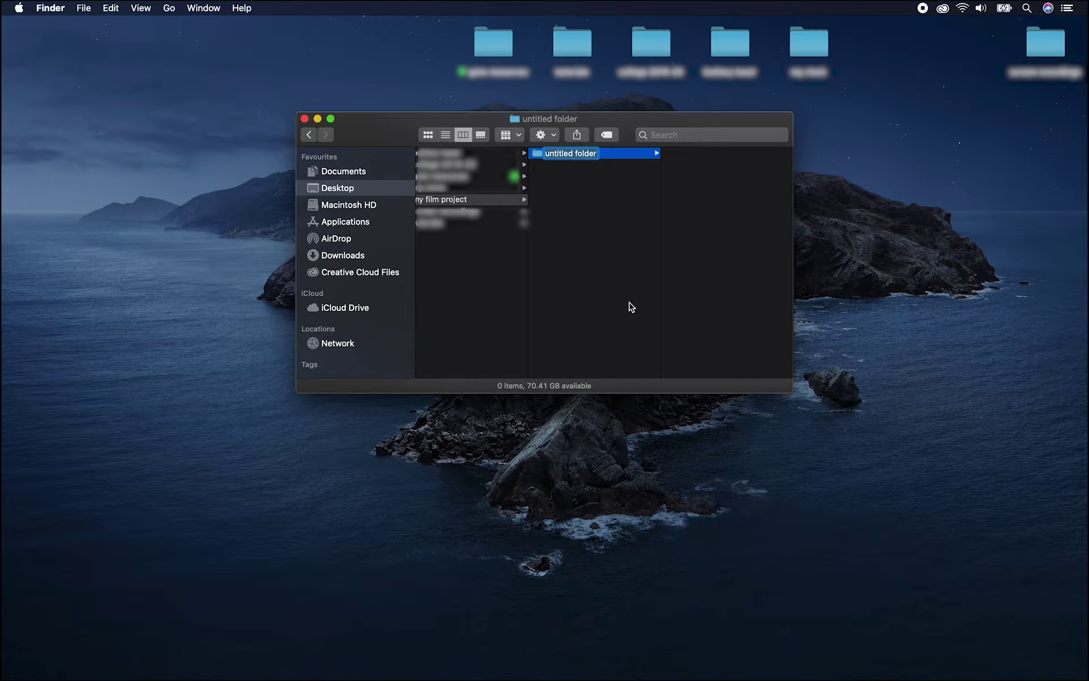
pyautogui.write('audio')
pyautogui.press('Return')
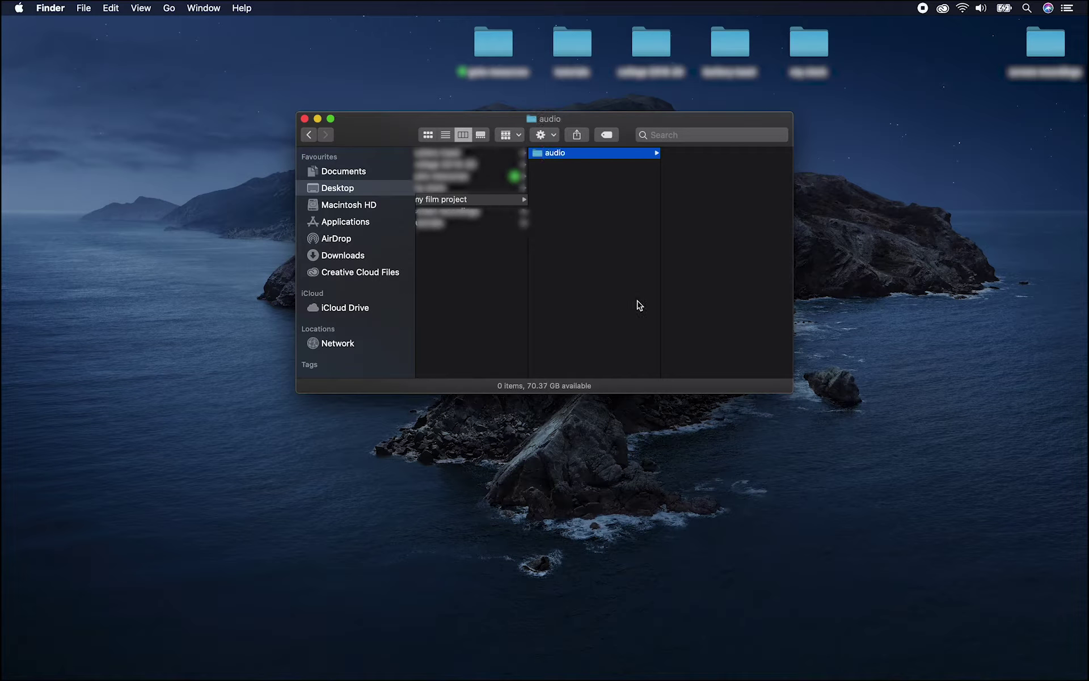
# - Add a second subfolder named 'footage', then close the folder window
pyautogui.rightClick(599, 325)
pyautogui.click(609, 337)
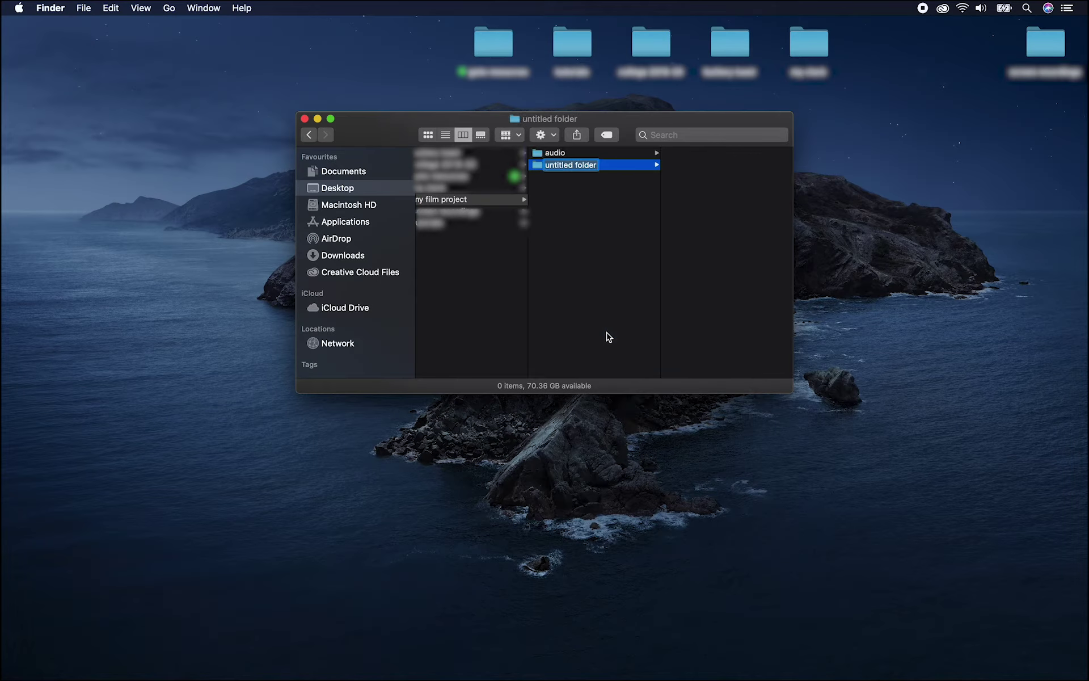
pyautogui.write('footage')
pyautogui.press('Return')
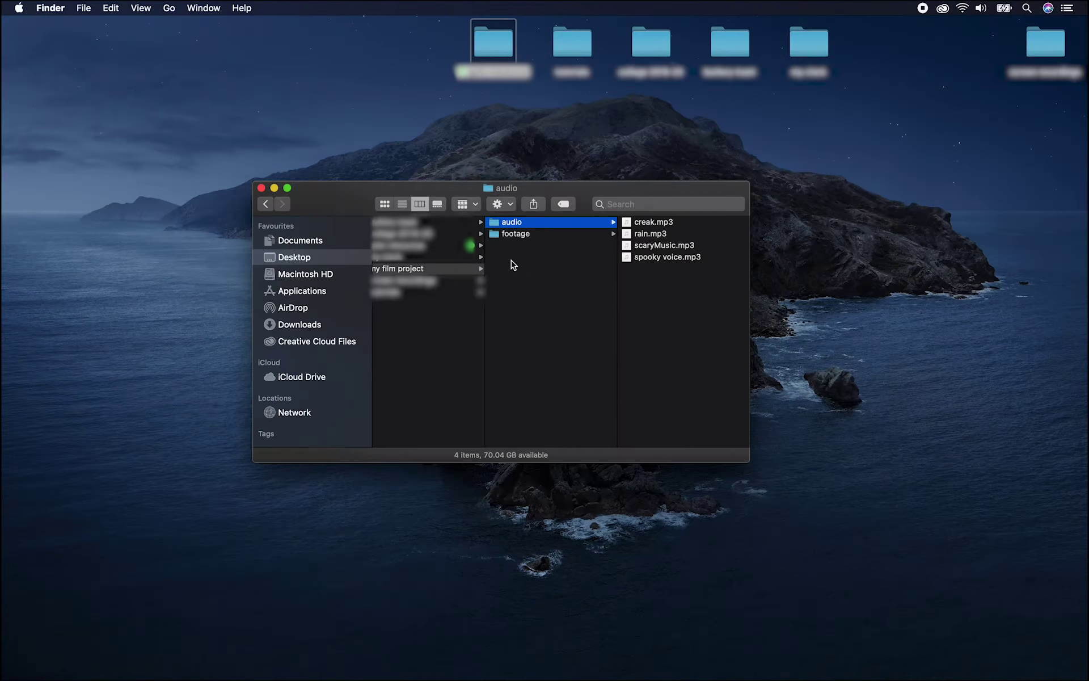
pyautogui.click(261, 189)
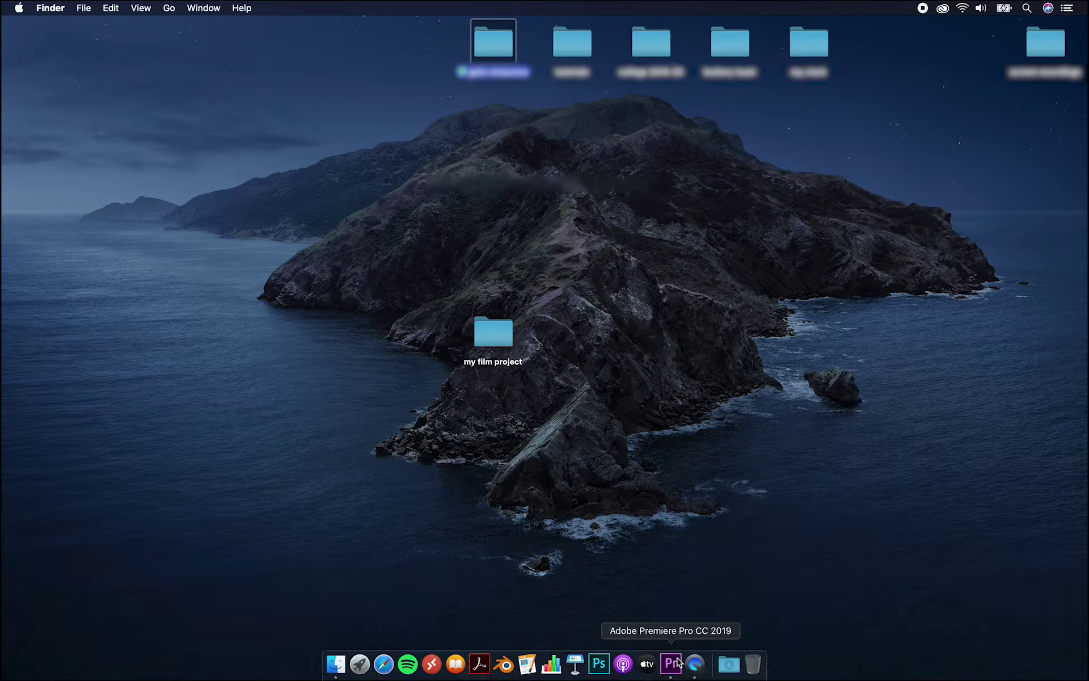
# - Start Premiere and create project 'my film' saved in Desktop/my film project
pyautogui.click(672, 664)
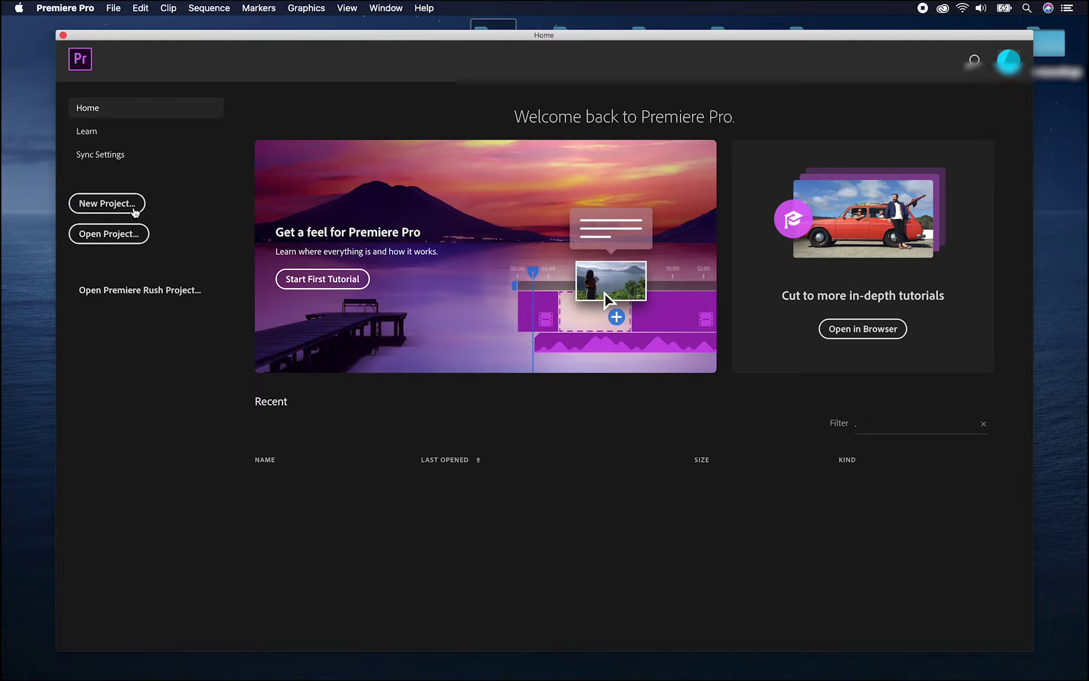
pyautogui.click(135, 210)
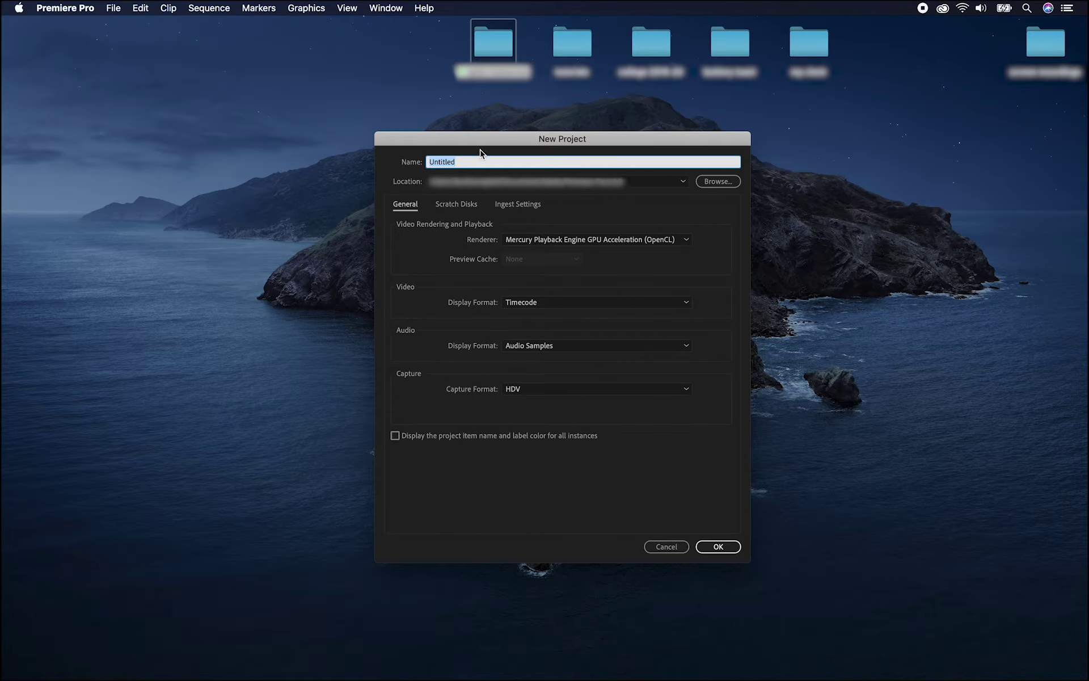
pyautogui.write('my film')
pyautogui.click(717, 182)
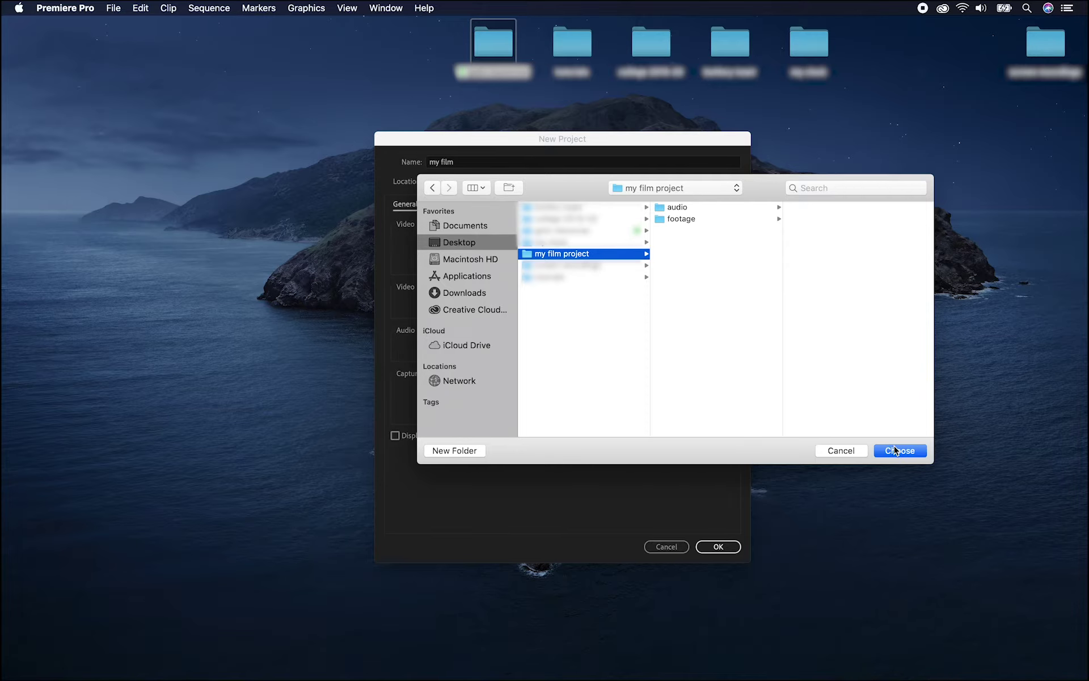
pyautogui.click(896, 451)
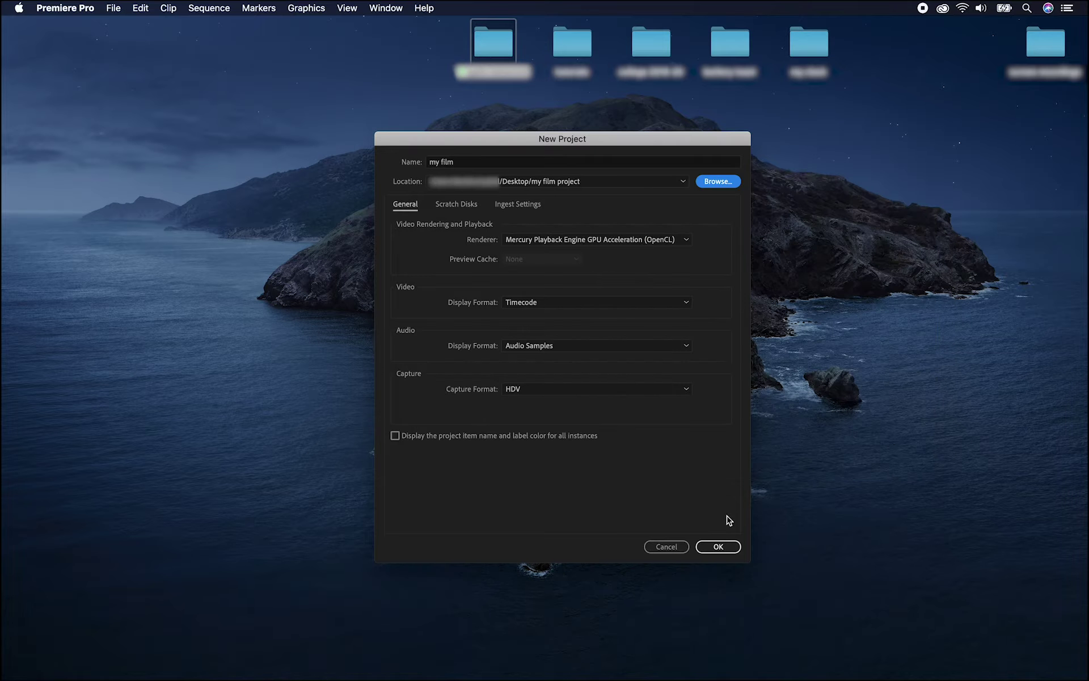
pyautogui.click(717, 546)
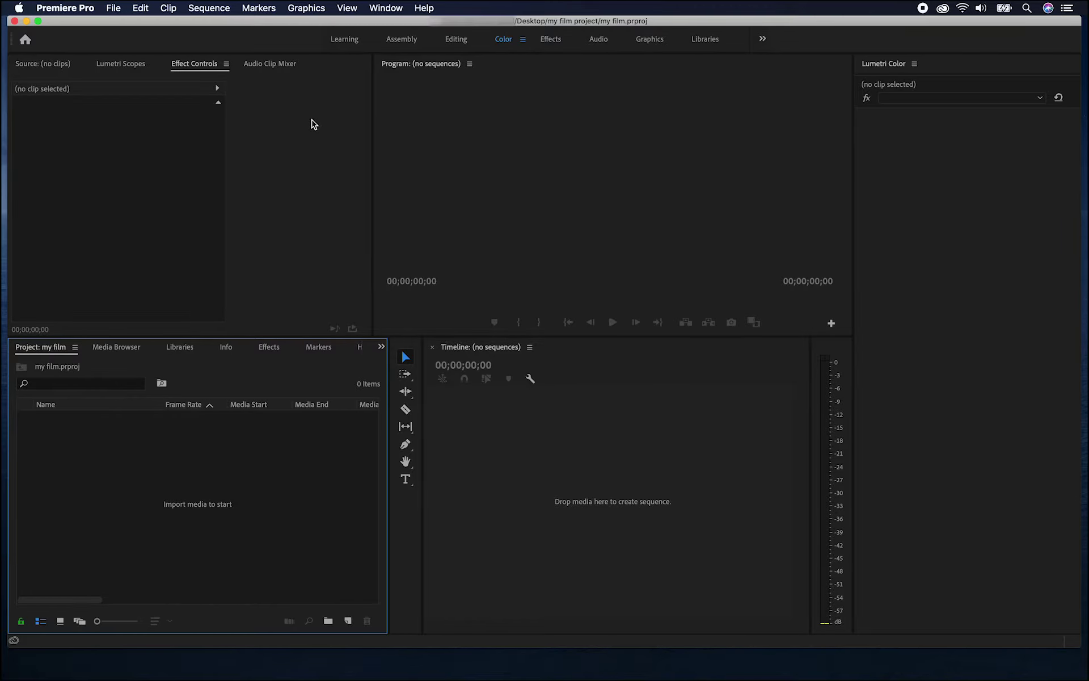
# - Import all five .mov clips from the footage folder
pyautogui.click(114, 9)
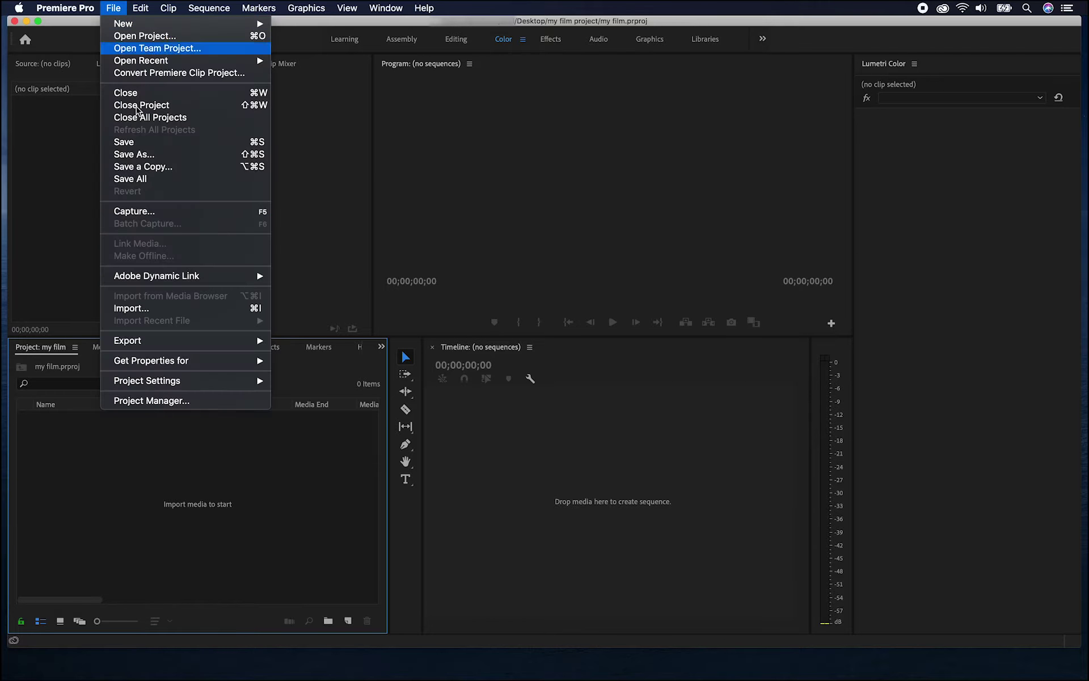
pyautogui.click(164, 309)
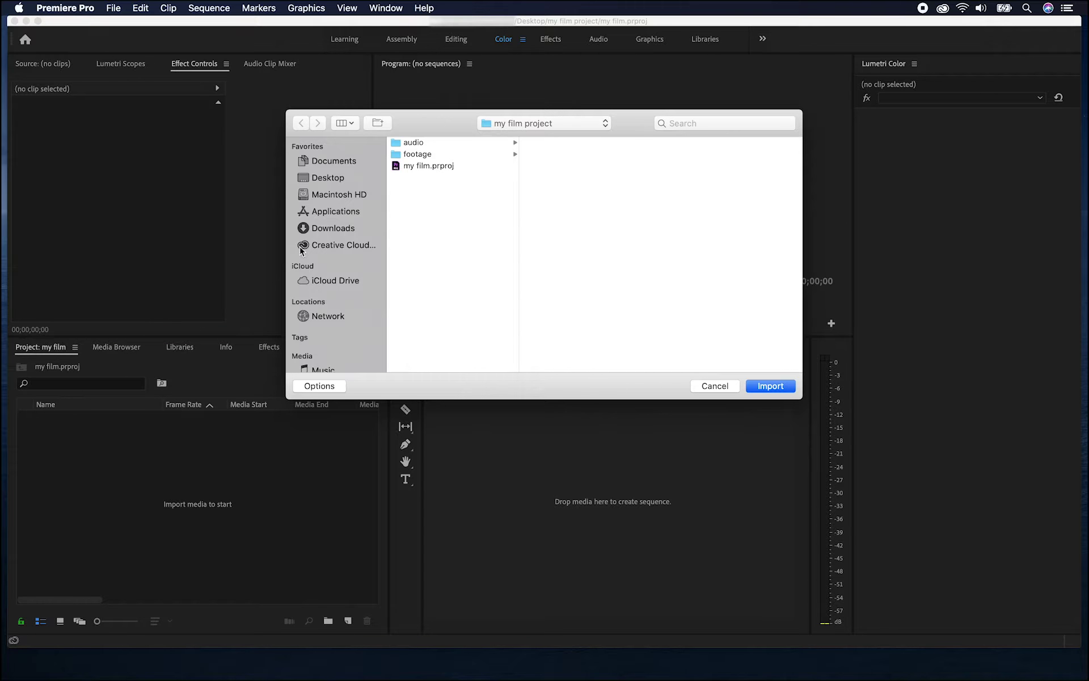
pyautogui.click(415, 154)
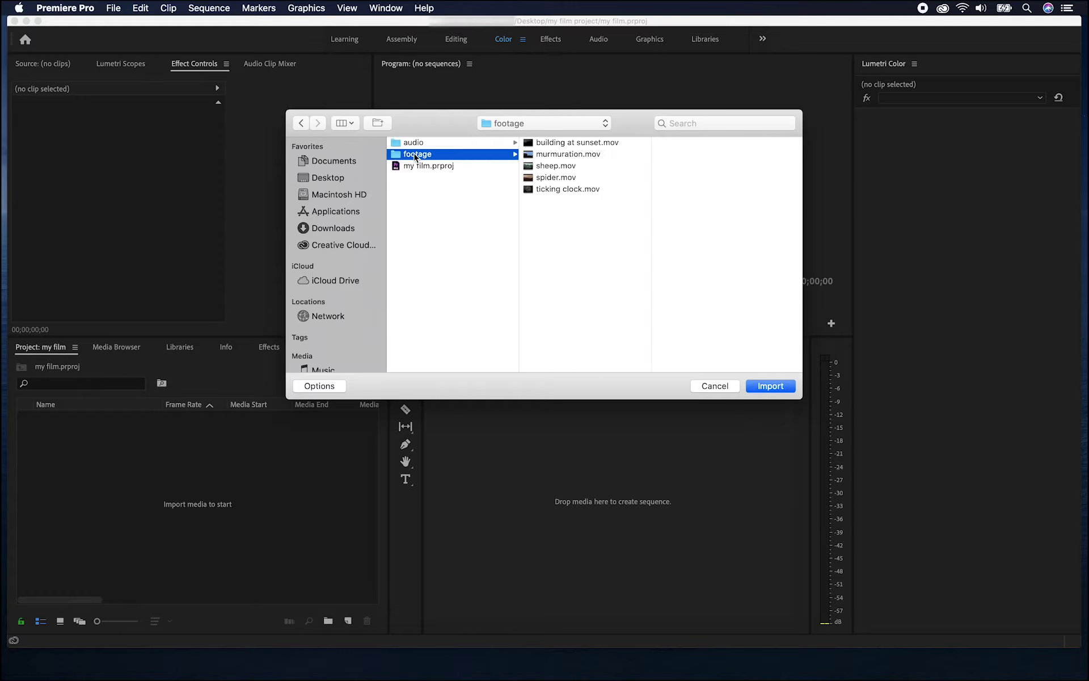
pyautogui.moveTo(581, 214); pyautogui.dragTo(547, 148)
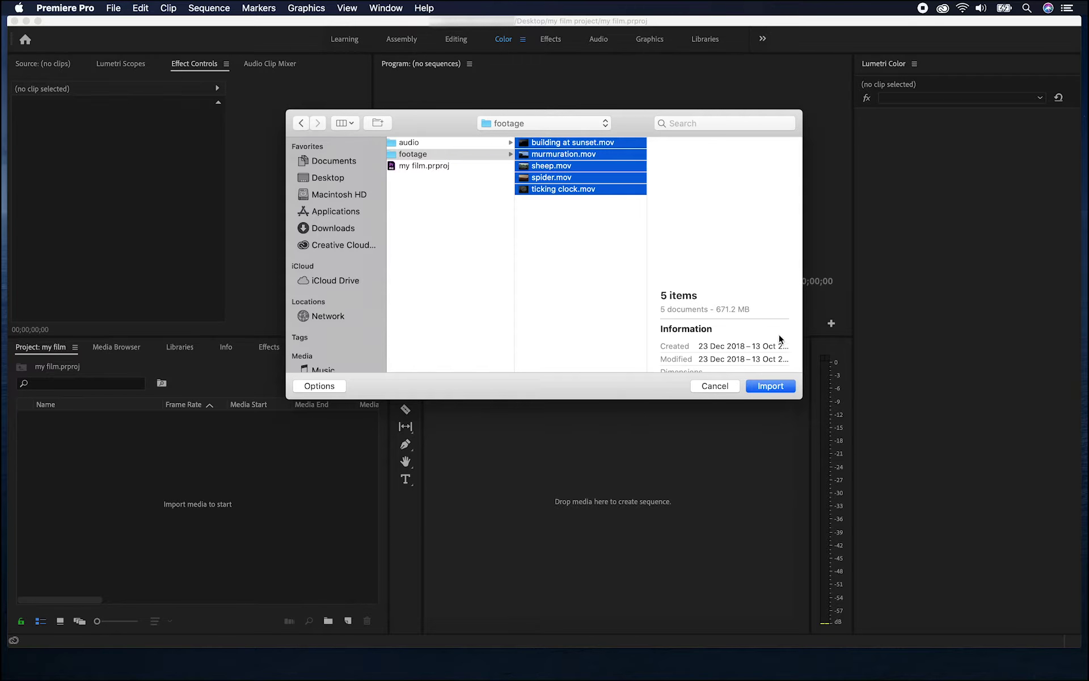
pyautogui.click(764, 386)
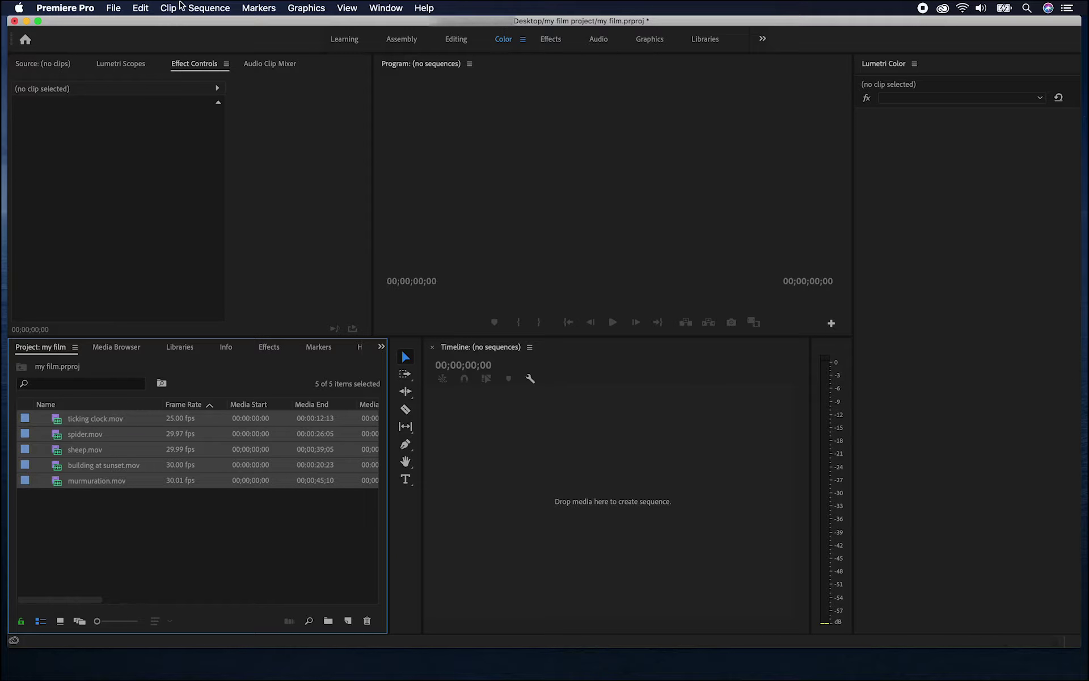
# - Import the four mp3 files from the audio folder
pyautogui.click(114, 8)
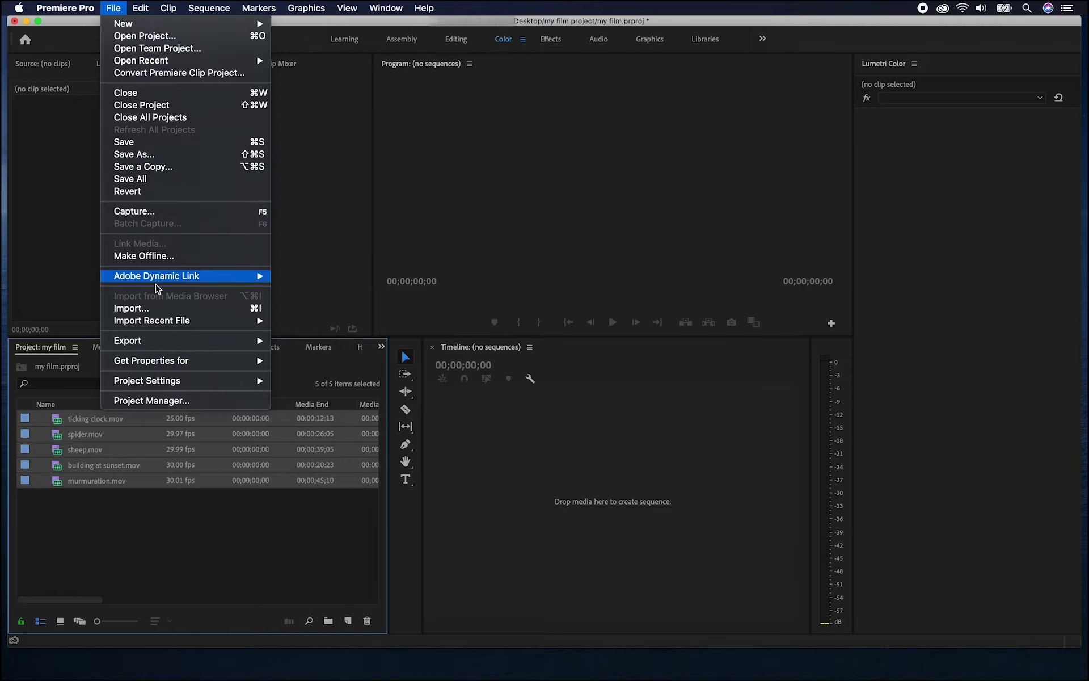
pyautogui.click(156, 307)
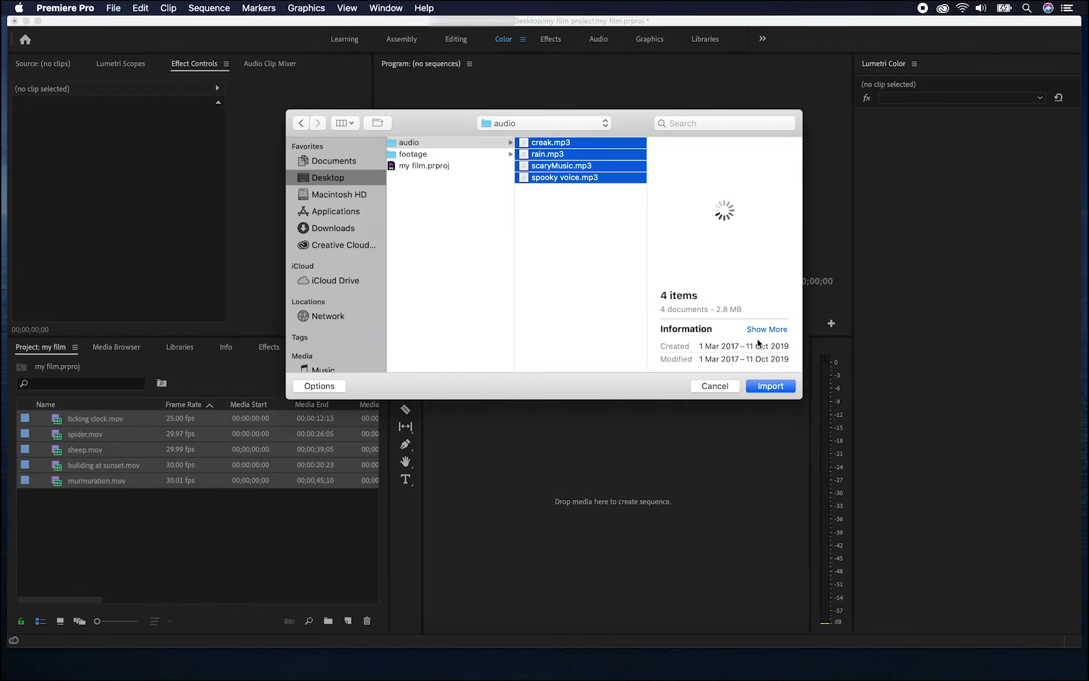
pyautogui.click(767, 387)
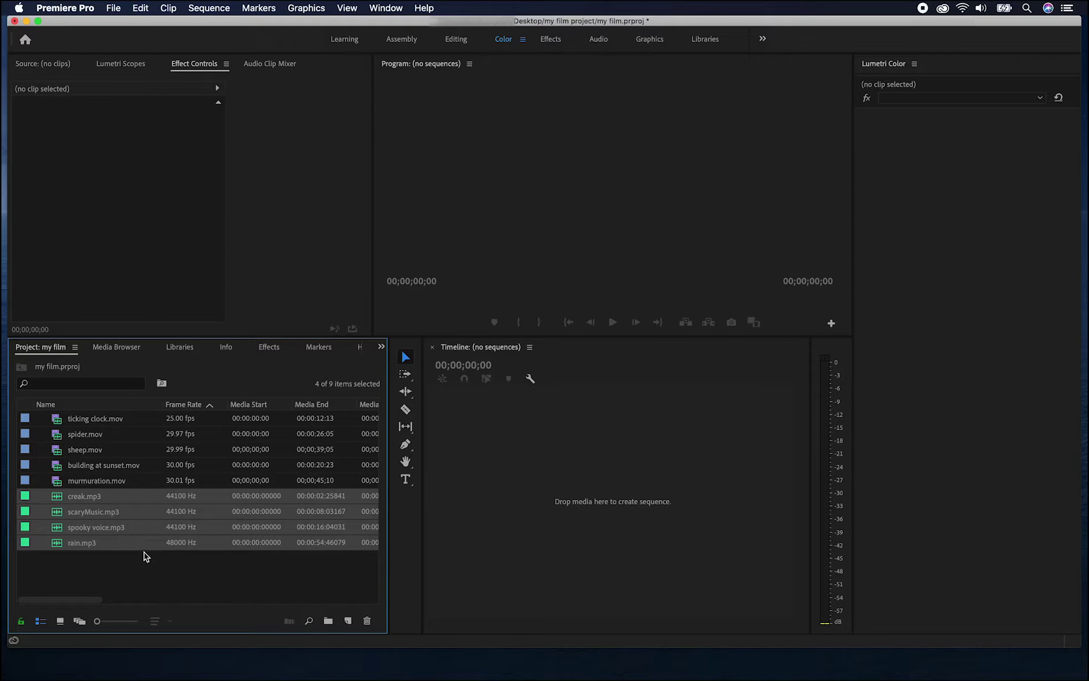
pyautogui.press('Home')
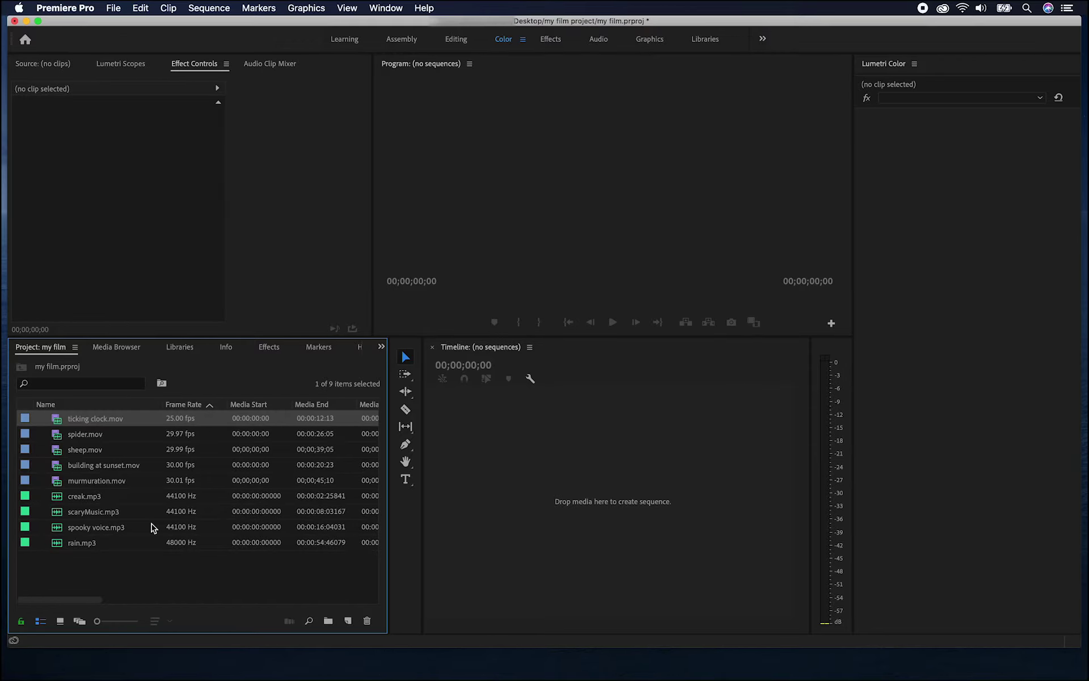
# - Make a new sequence from murmuration.mov
pyautogui.moveTo(119, 485)
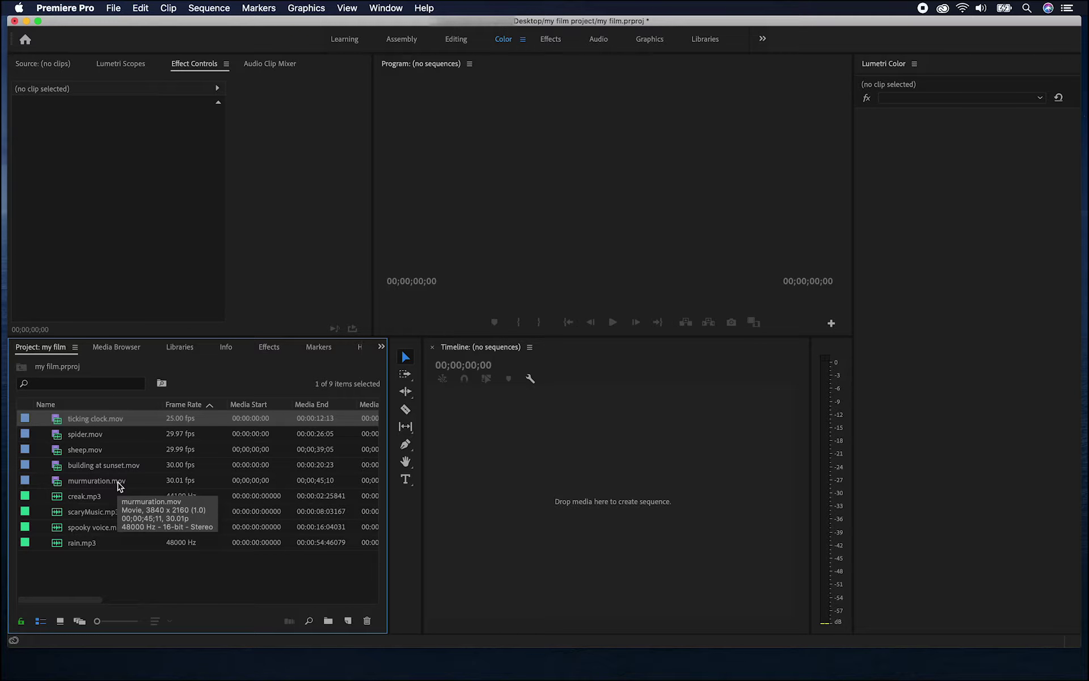
pyautogui.rightClick(119, 485)
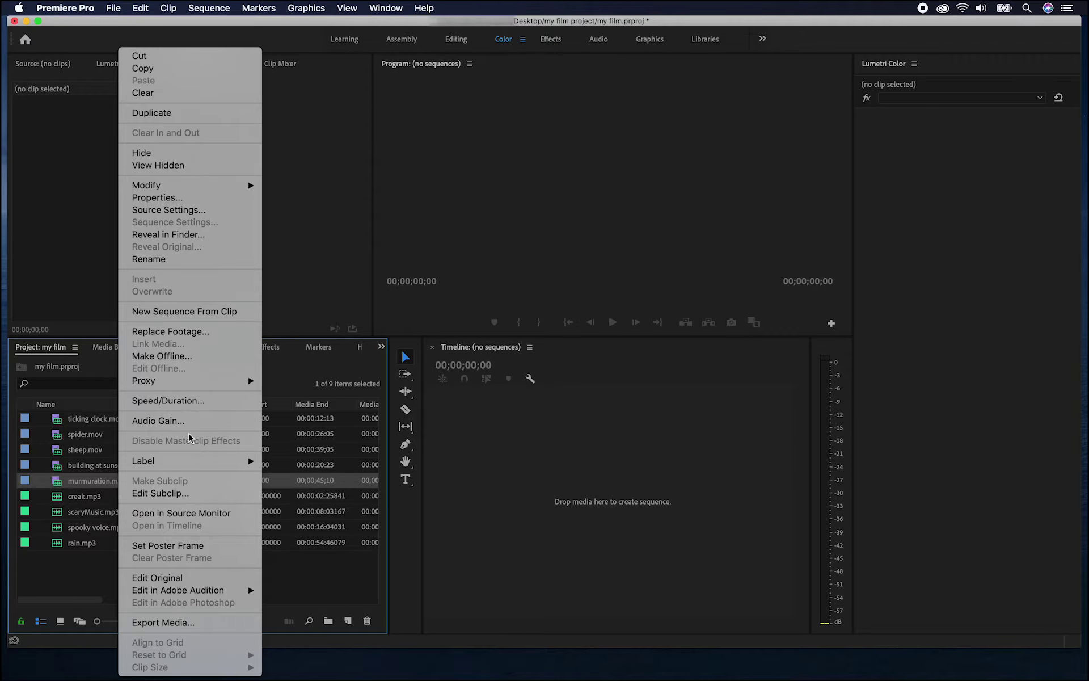
pyautogui.click(192, 311)
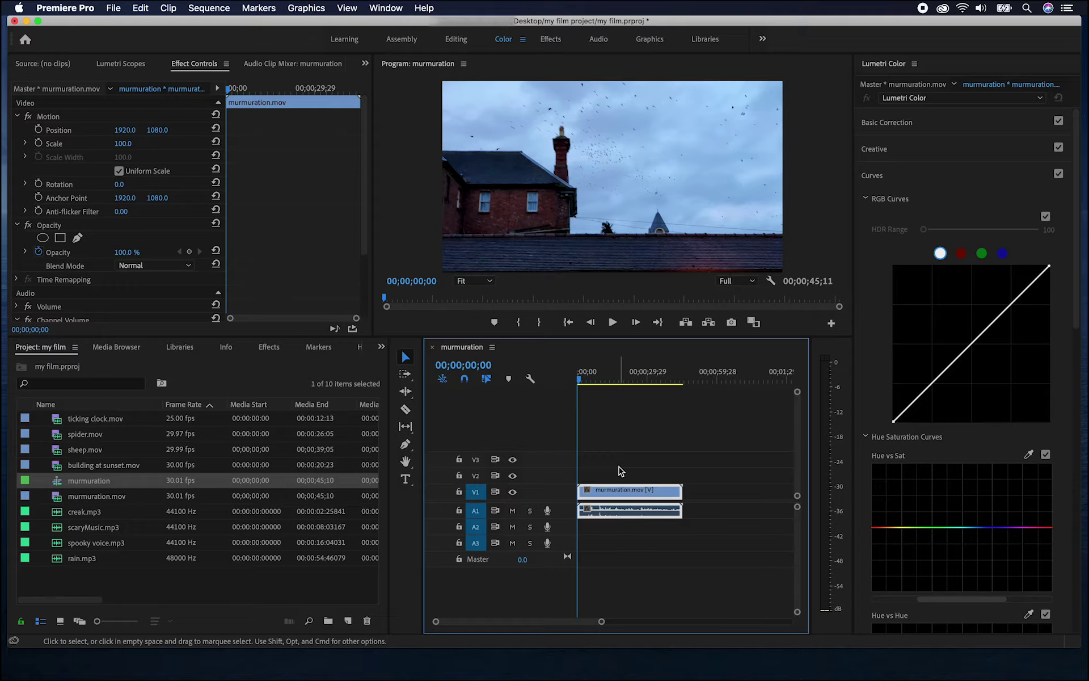
# - Narrow the Project panel so the Timeline panel becomes wider
pyautogui.moveTo(389, 432); pyautogui.dragTo(159, 426)
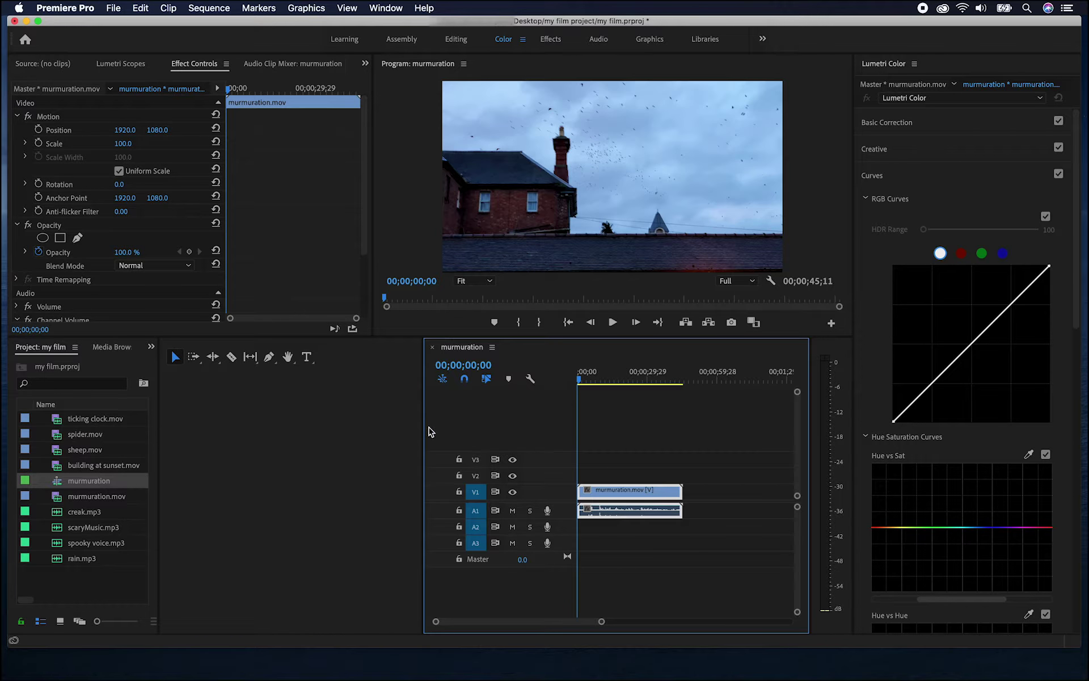
pyautogui.moveTo(422, 428); pyautogui.dragTo(179, 392)
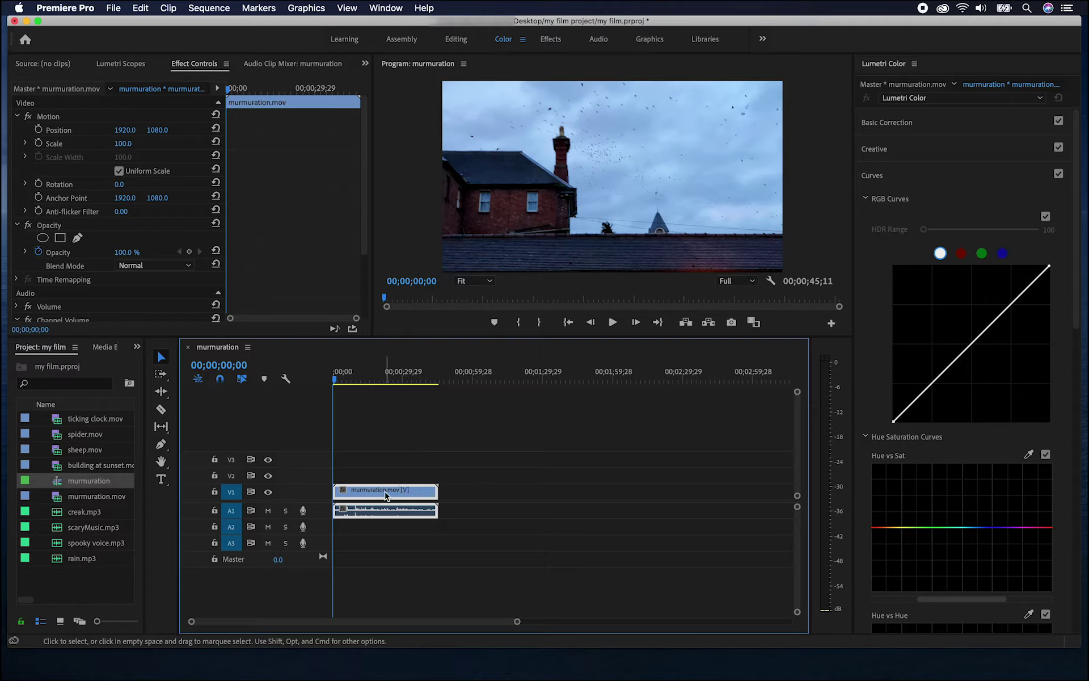
pyautogui.moveTo(392, 494)
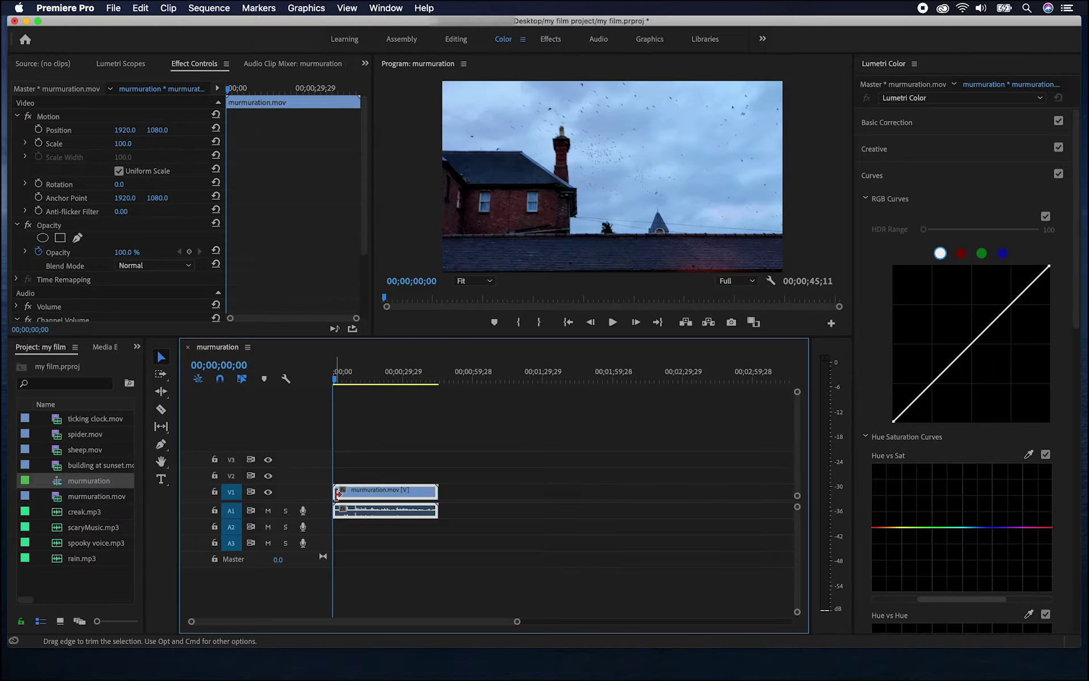
# - Try trimming both edges of the murmuration clip, then restore its full length
pyautogui.moveTo(338, 493); pyautogui.dragTo(361, 493)
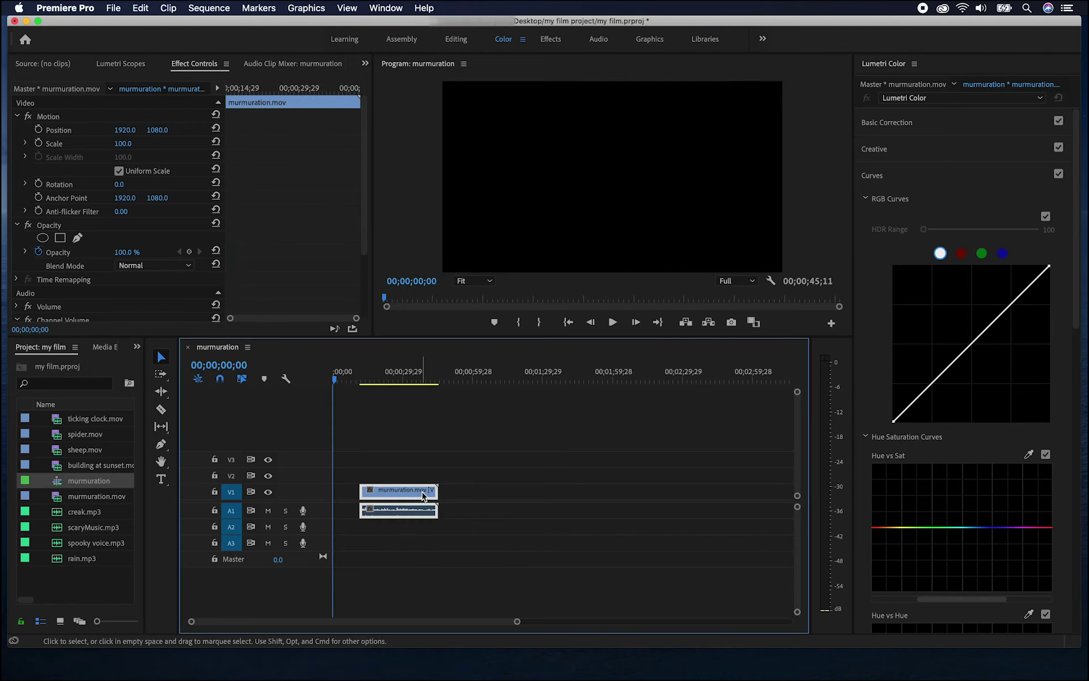
pyautogui.moveTo(437, 492); pyautogui.dragTo(406, 491)
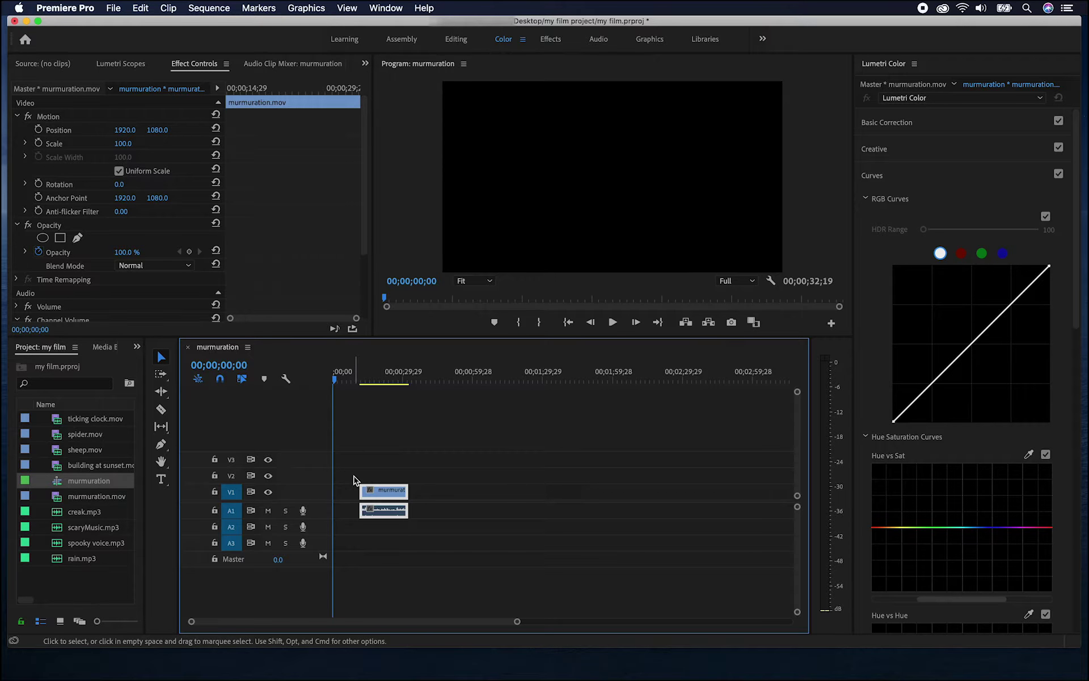
pyautogui.moveTo(357, 490); pyautogui.dragTo(335, 491)
pyautogui.moveTo(402, 491); pyautogui.dragTo(437, 491)
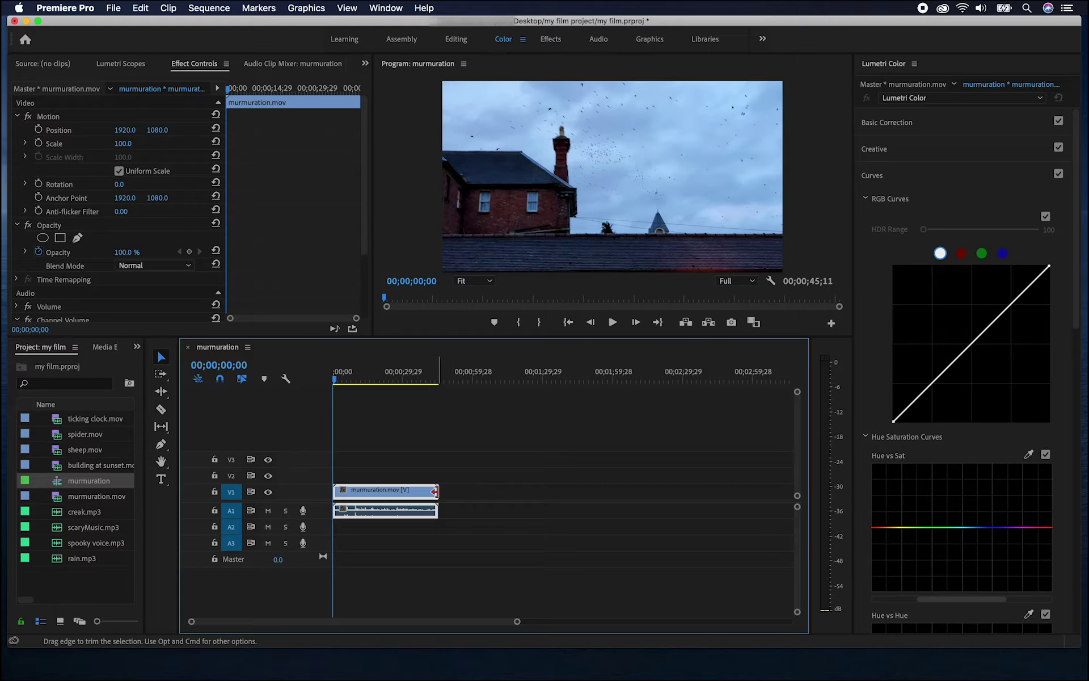
# - Trim the murmuration clip to run from about 13;16 to 28;06 at the playhead
pyautogui.click(336, 381)
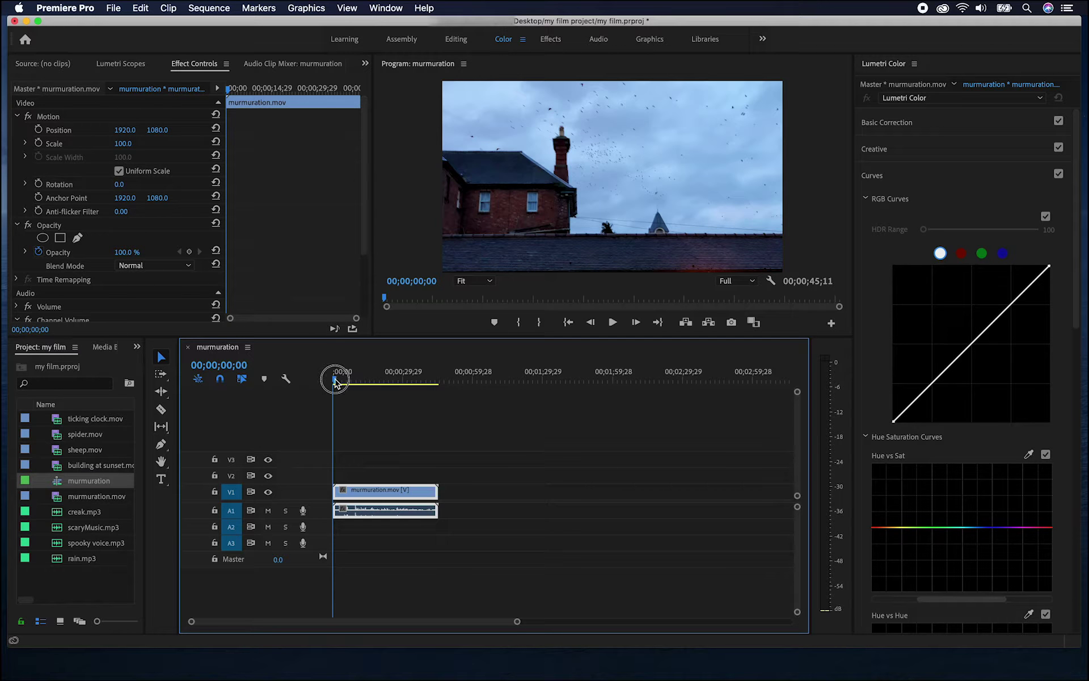
pyautogui.moveTo(336, 383); pyautogui.dragTo(368, 389)
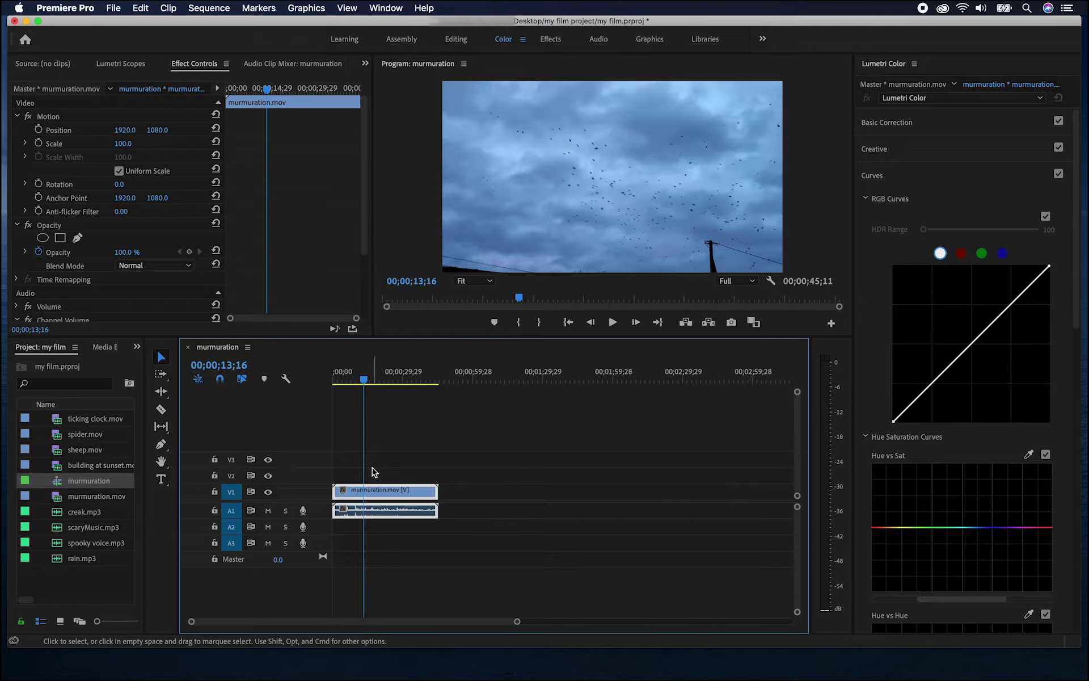
pyautogui.click(338, 490)
pyautogui.moveTo(337, 489); pyautogui.dragTo(364, 493)
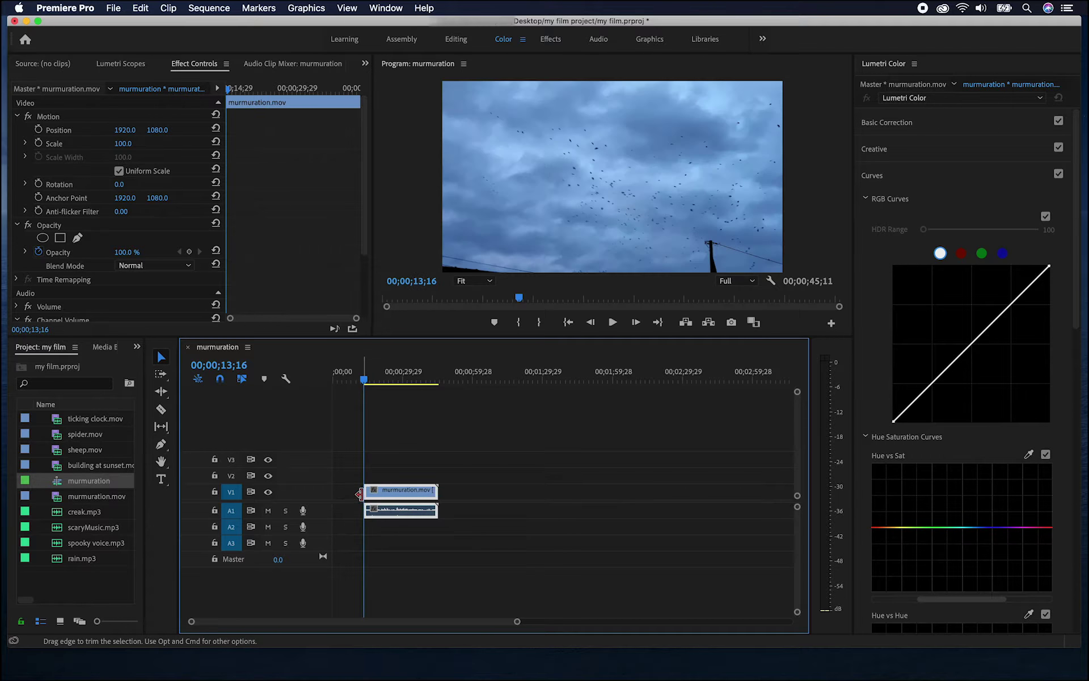
pyautogui.moveTo(364, 382); pyautogui.dragTo(399, 385)
pyautogui.moveTo(435, 485); pyautogui.dragTo(399, 489)
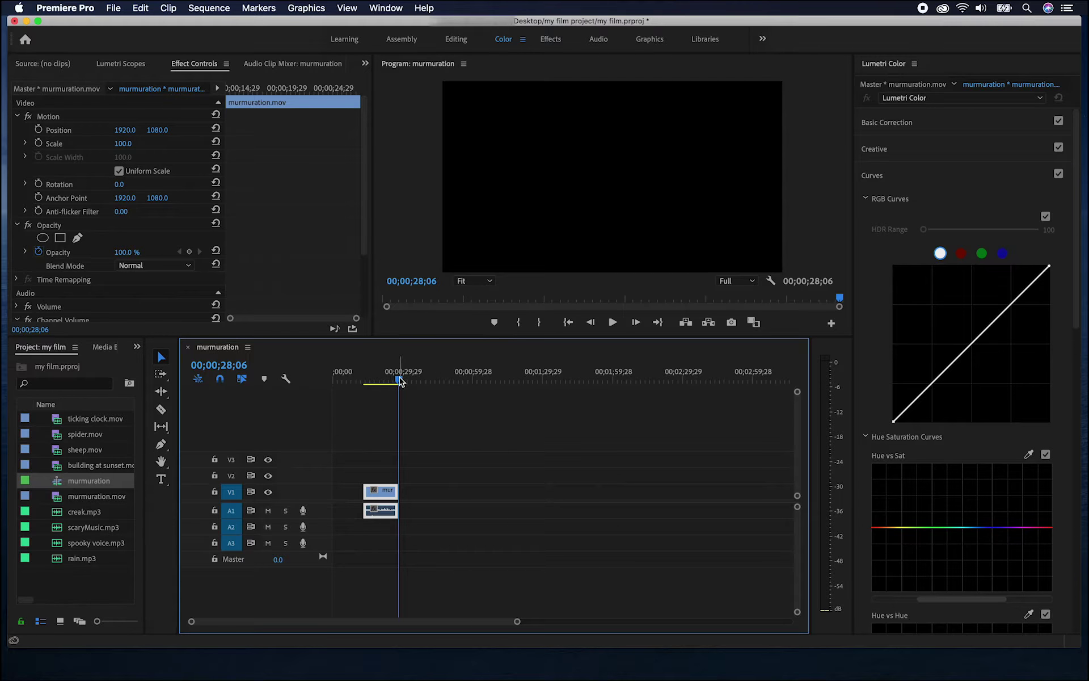
pyautogui.moveTo(399, 381)
pyautogui.mouseDown()
pyautogui.moveTo(330, 377)
pyautogui.moveTo(418, 394)
pyautogui.moveTo(381, 394)
pyautogui.moveTo(382, 384)
pyautogui.mouseUp()
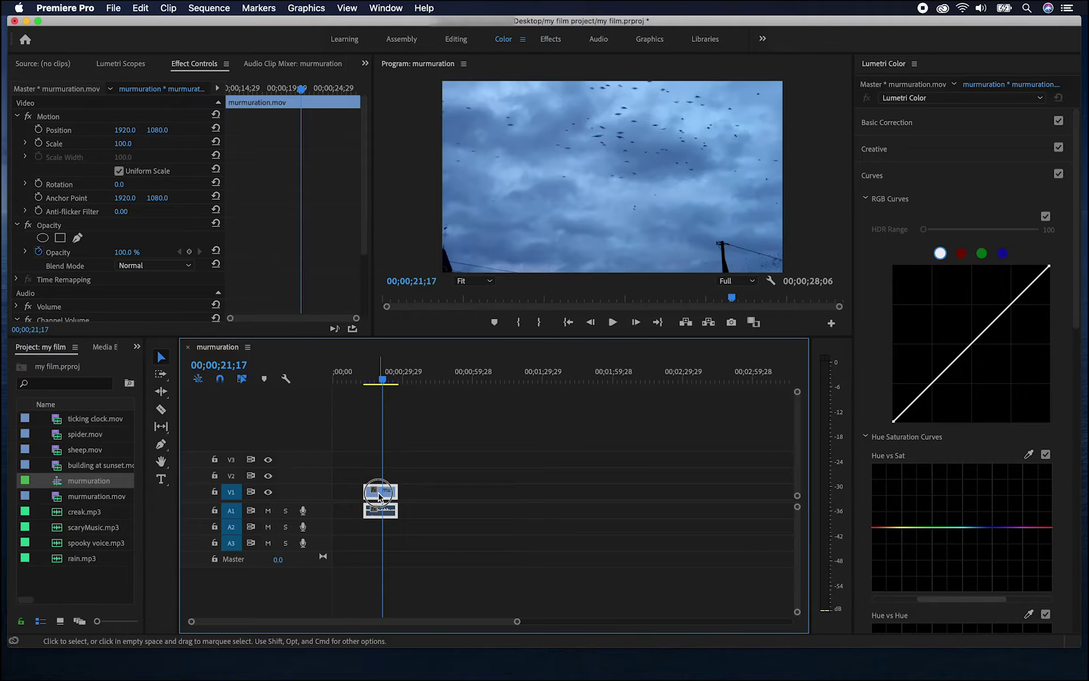
# - Move the clip to the sequence start, preview it, then place murmuration later on V1
pyautogui.moveTo(379, 496); pyautogui.dragTo(339, 491)
pyautogui.moveTo(367, 378); pyautogui.dragTo(333, 383)
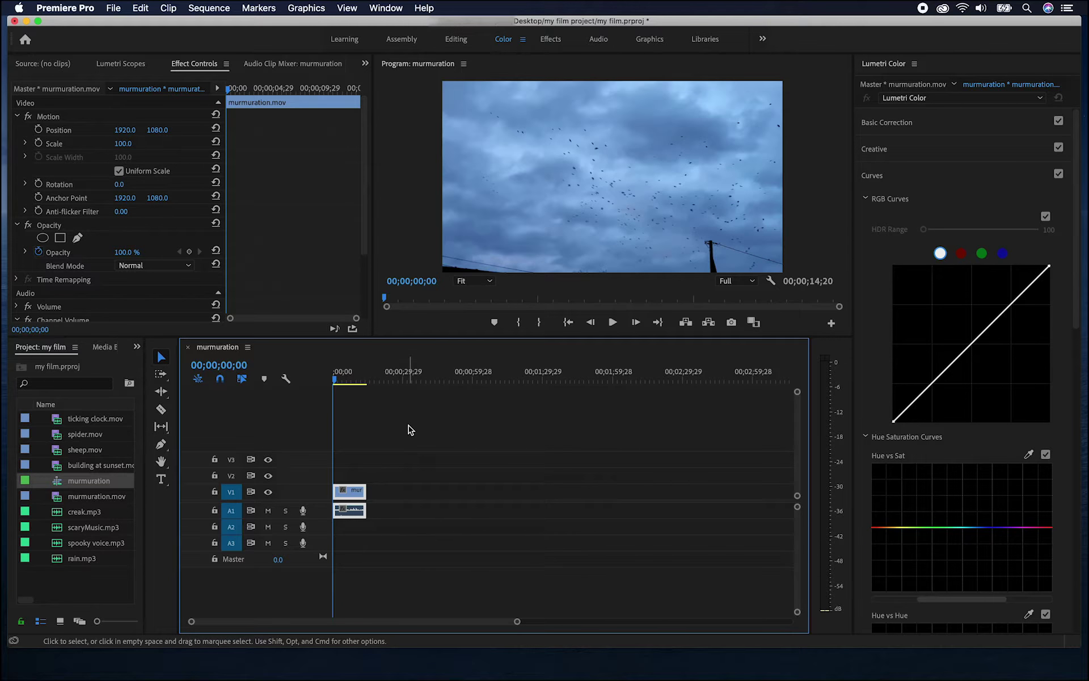
pyautogui.press('space')
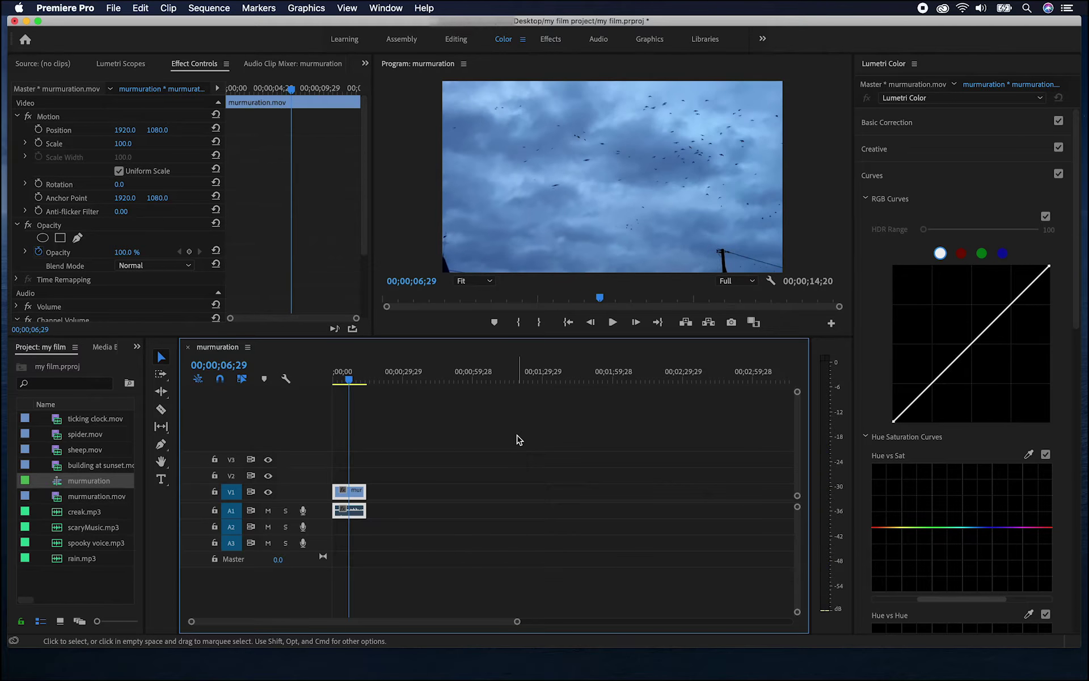
pyautogui.press('Home')
pyautogui.moveTo(349, 491); pyautogui.dragTo(512, 494)
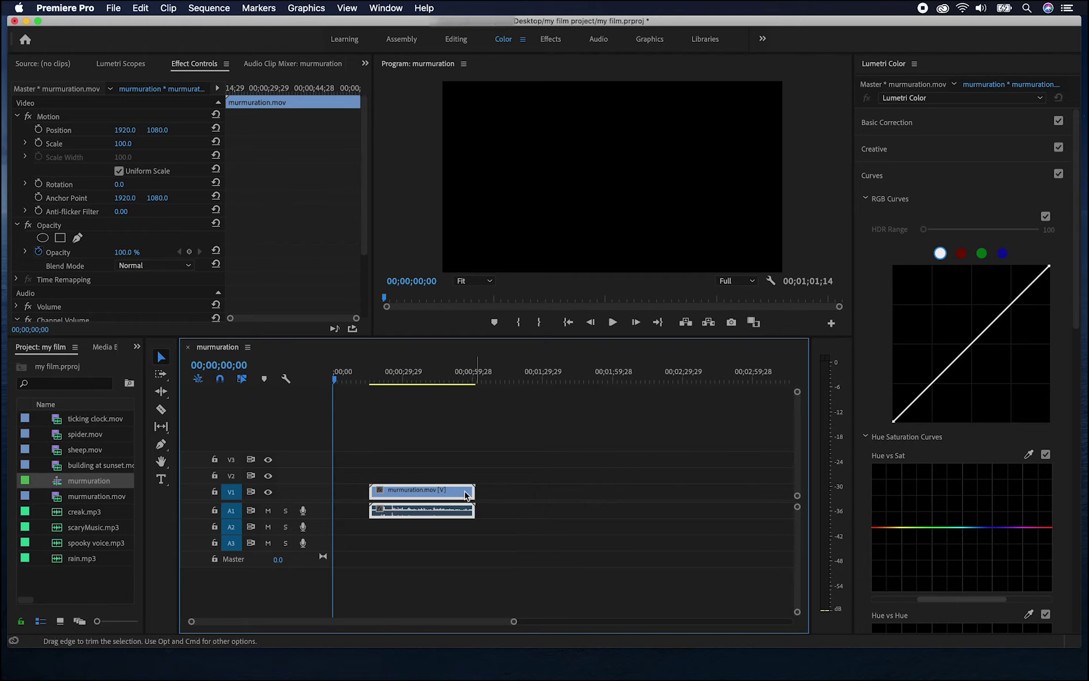
pyautogui.moveTo(336, 381); pyautogui.dragTo(404, 386)
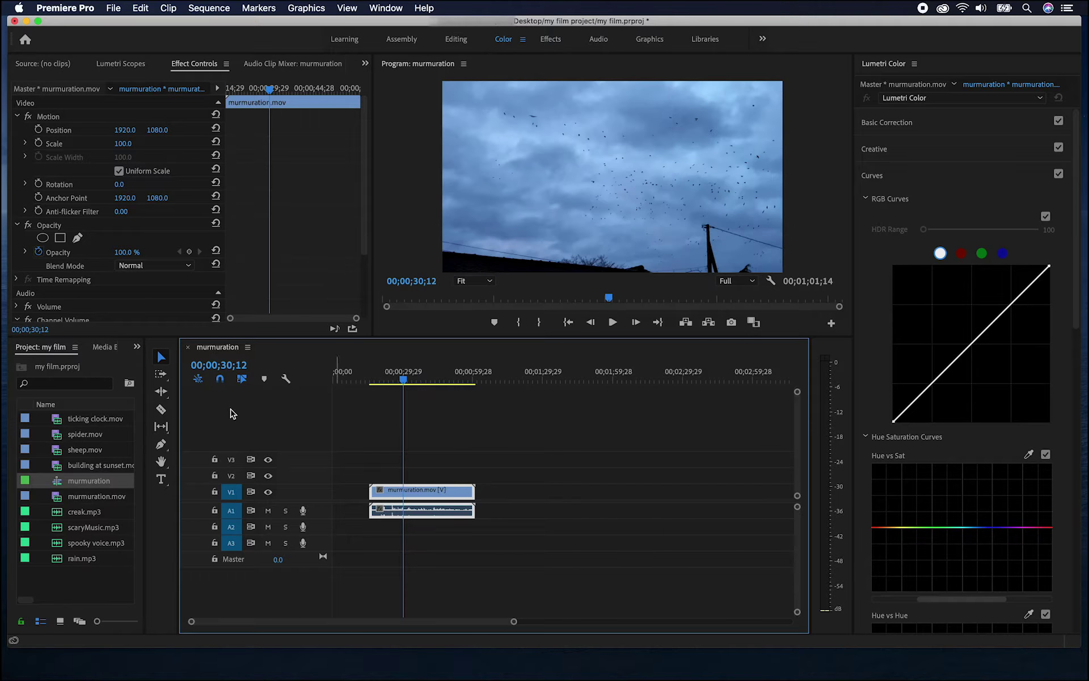
# - Split the murmuration clip at two playhead points with the Razor tool
pyautogui.click(161, 410)
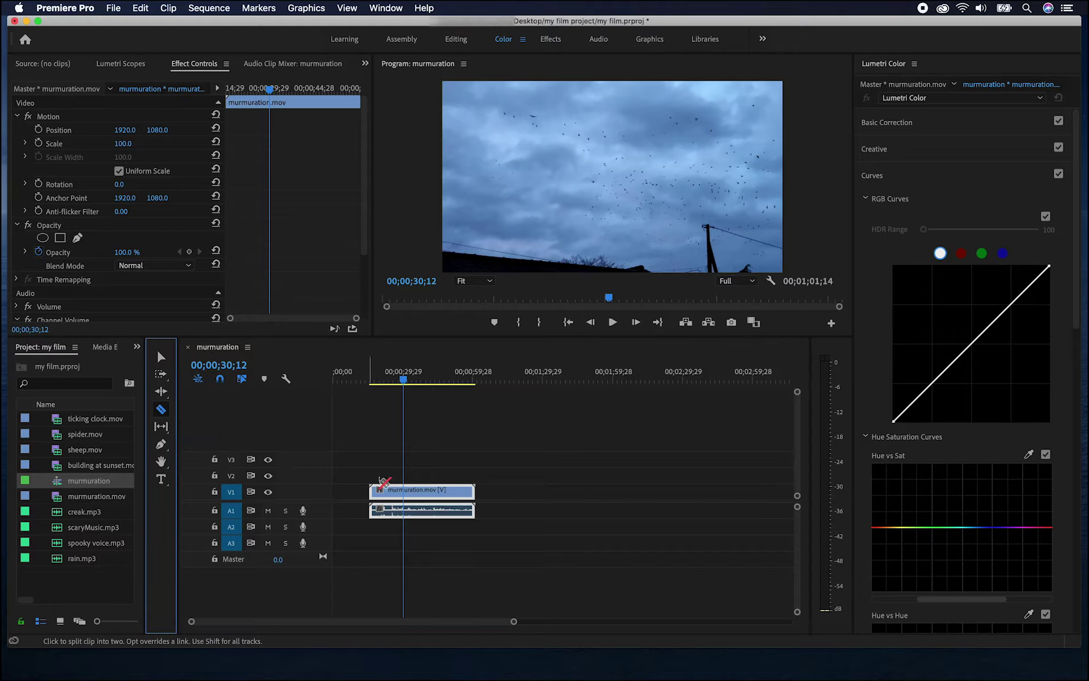
pyautogui.click(405, 494)
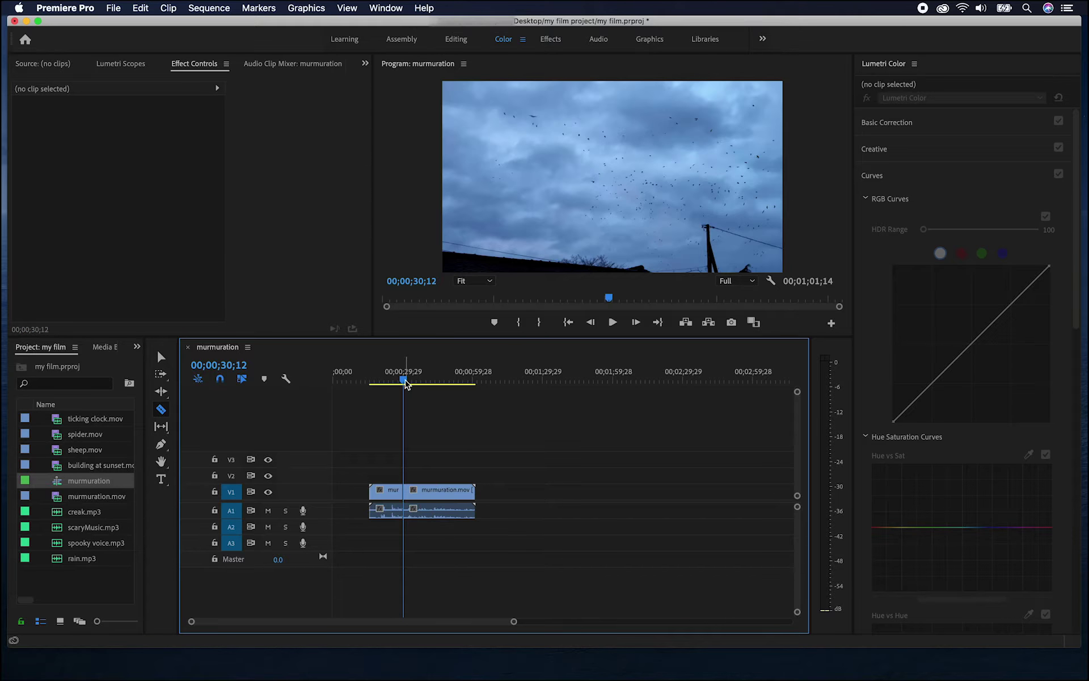
pyautogui.click(404, 380)
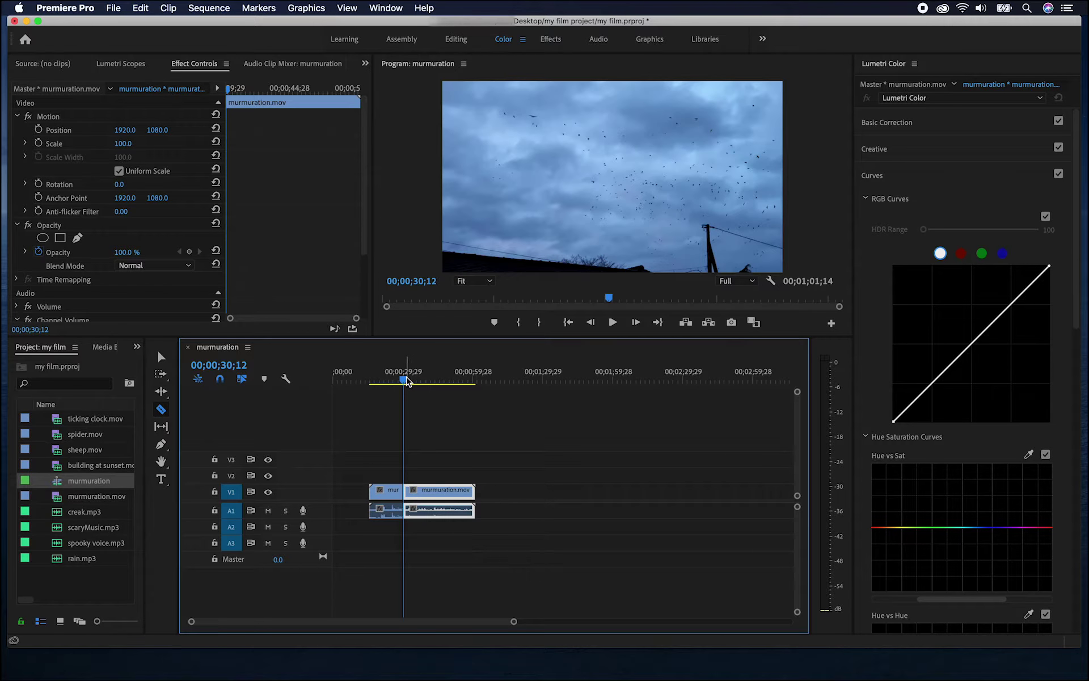
pyautogui.moveTo(403, 379); pyautogui.dragTo(432, 383)
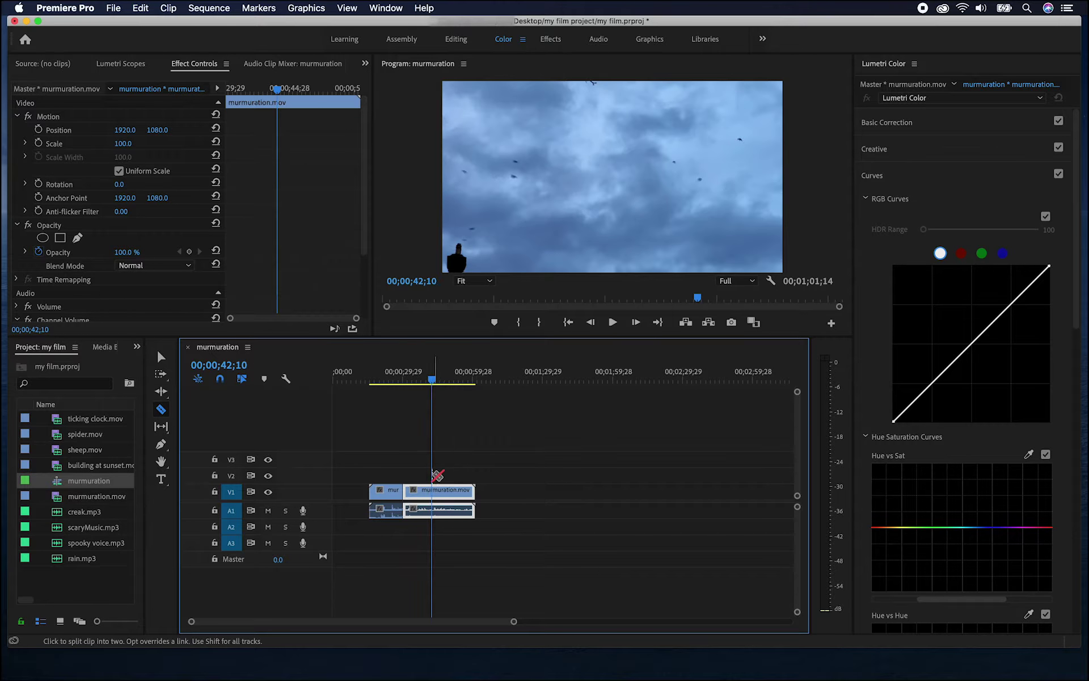
pyautogui.click(437, 492)
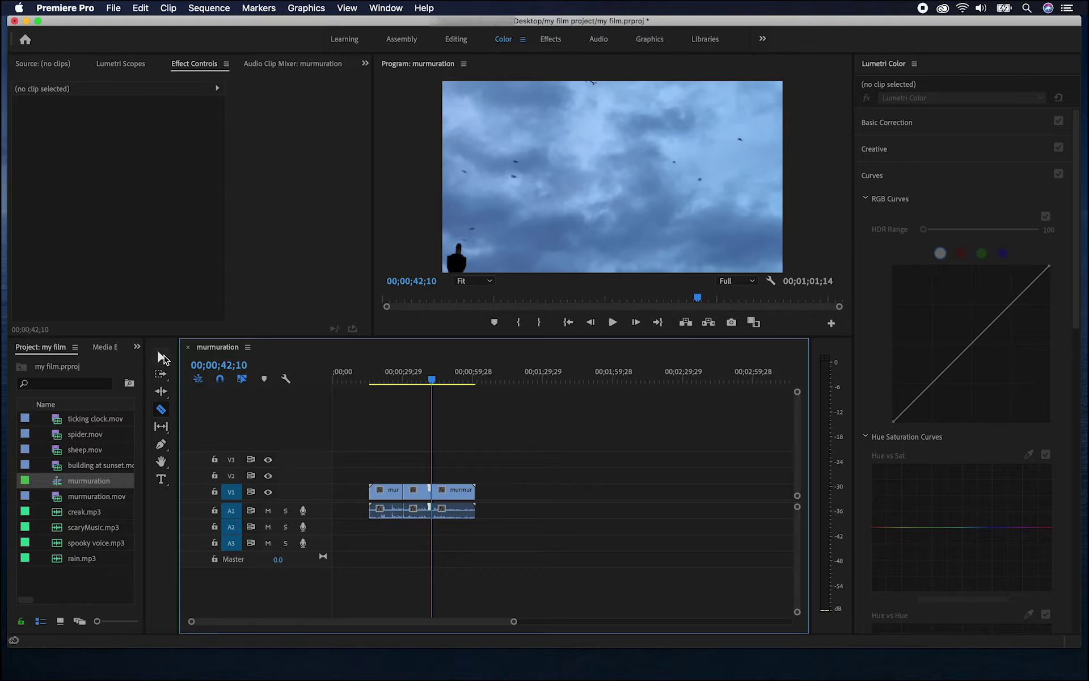
# - Delete the first and last pieces of the split clip
pyautogui.click(162, 357)
pyautogui.click(384, 492)
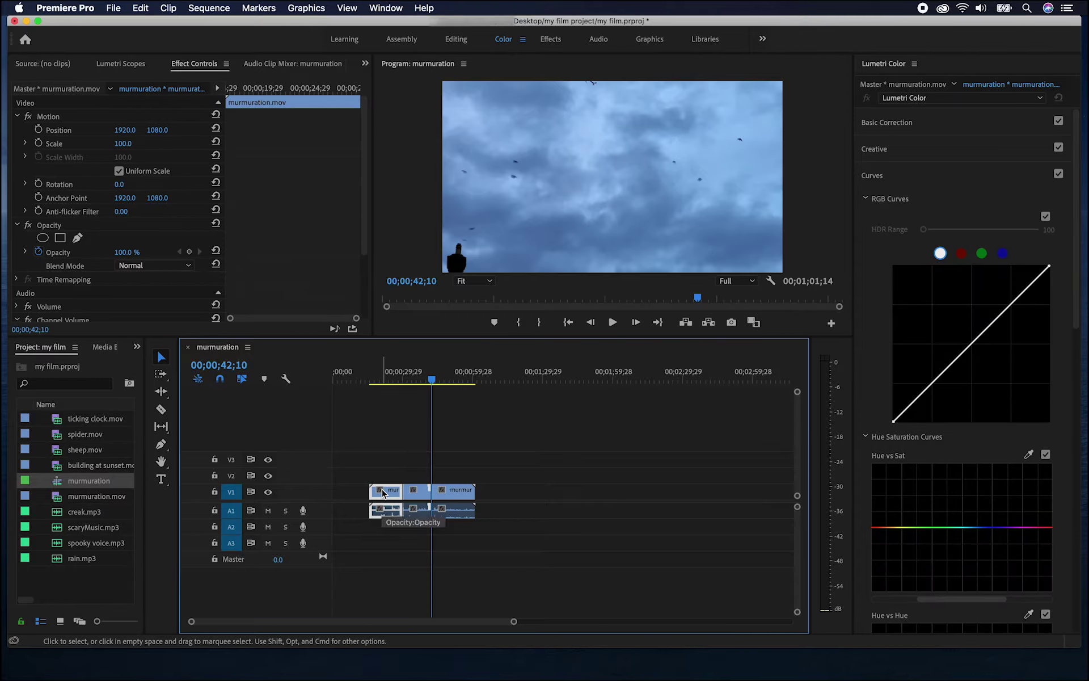
pyautogui.press('Delete')
pyautogui.click(454, 492)
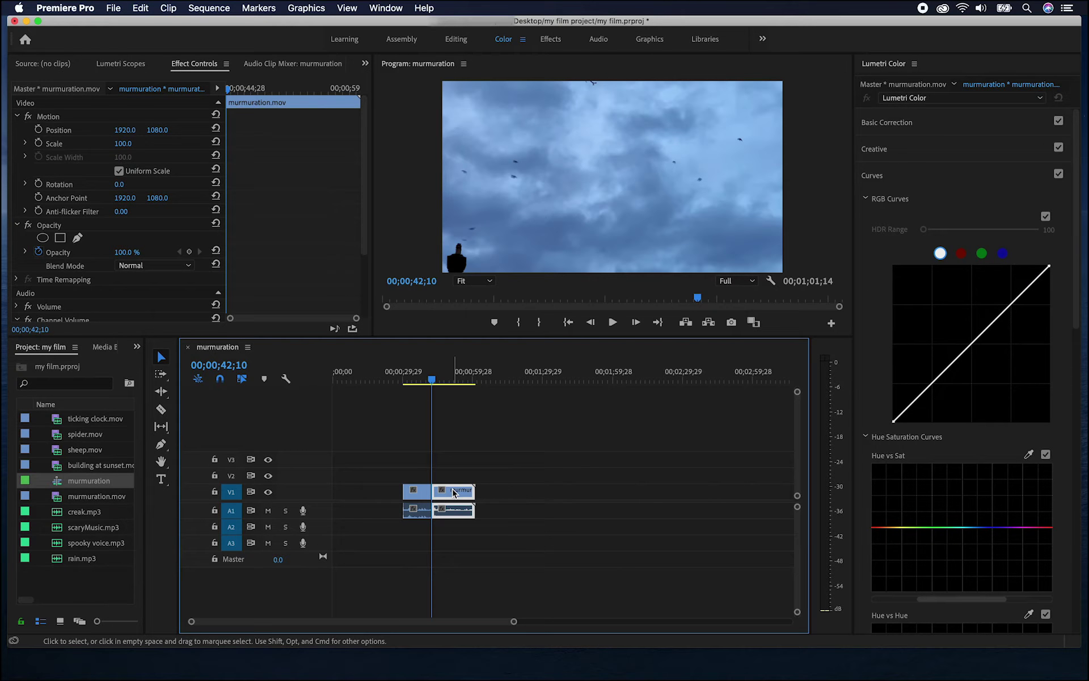
pyautogui.press('Delete')
# - Move the middle piece to 0;00 and extend its end to about 14;12
pyautogui.moveTo(413, 492); pyautogui.dragTo(340, 490)
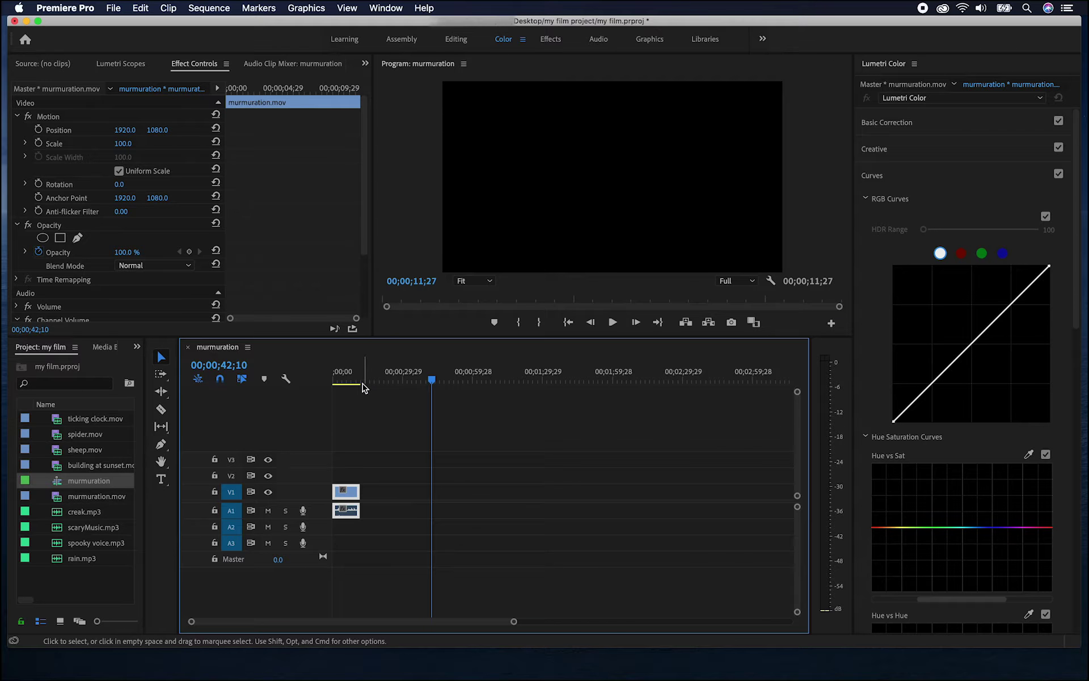
pyautogui.press('Home')
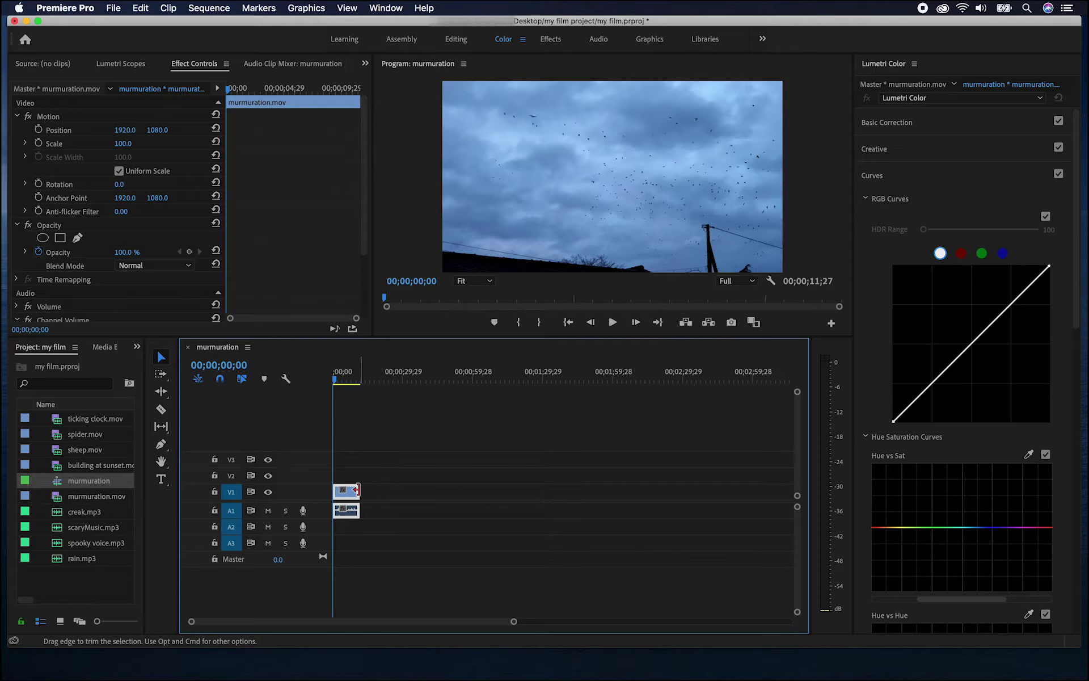
pyautogui.moveTo(355, 490); pyautogui.dragTo(366, 491)
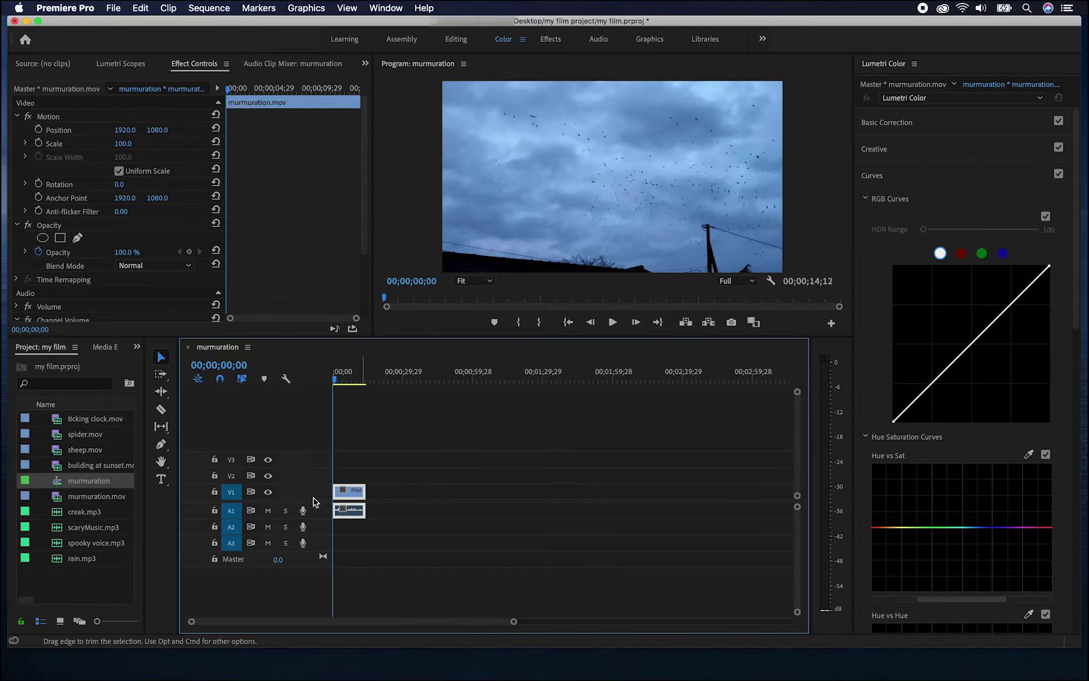
pyautogui.click(70, 434)
# - Place spider.mov on V1 right after the murmuration clip and review it
pyautogui.moveTo(70, 435); pyautogui.dragTo(374, 501)
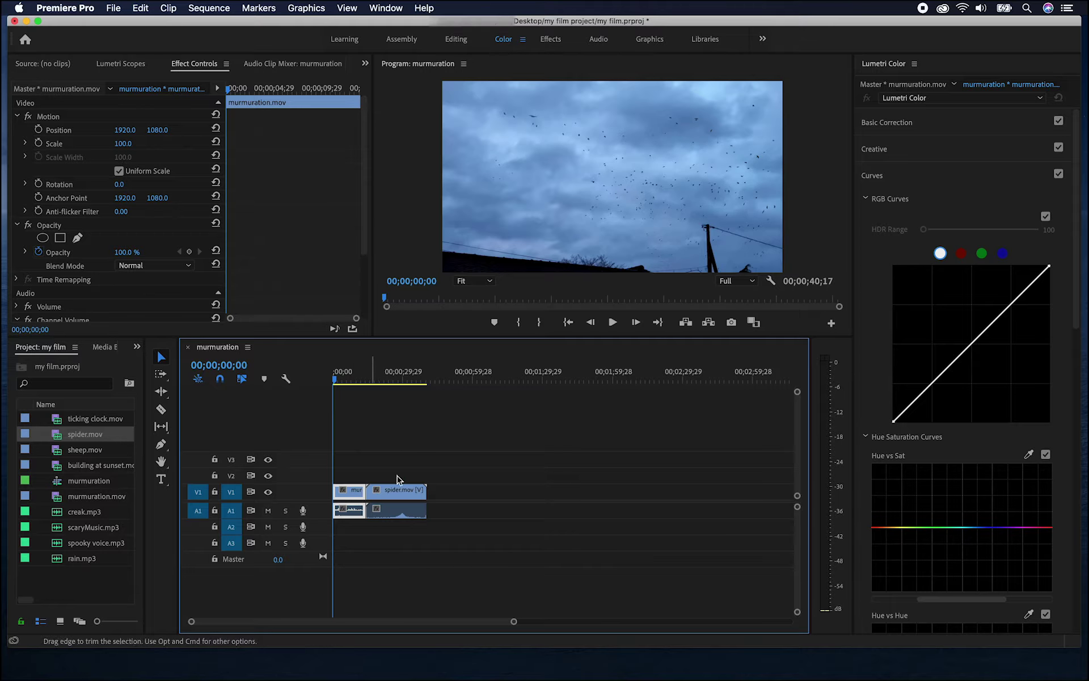
pyautogui.moveTo(337, 381); pyautogui.dragTo(376, 380)
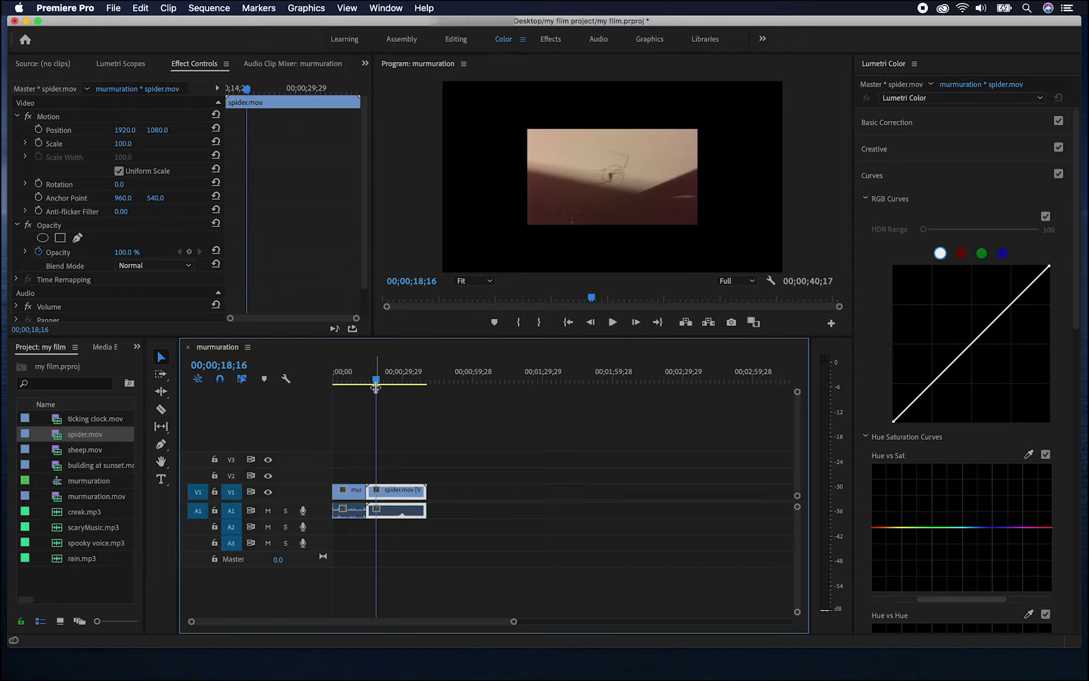
pyautogui.moveTo(377, 386)
pyautogui.mouseDown()
pyautogui.moveTo(351, 389)
pyautogui.moveTo(385, 397)
pyautogui.mouseUp()
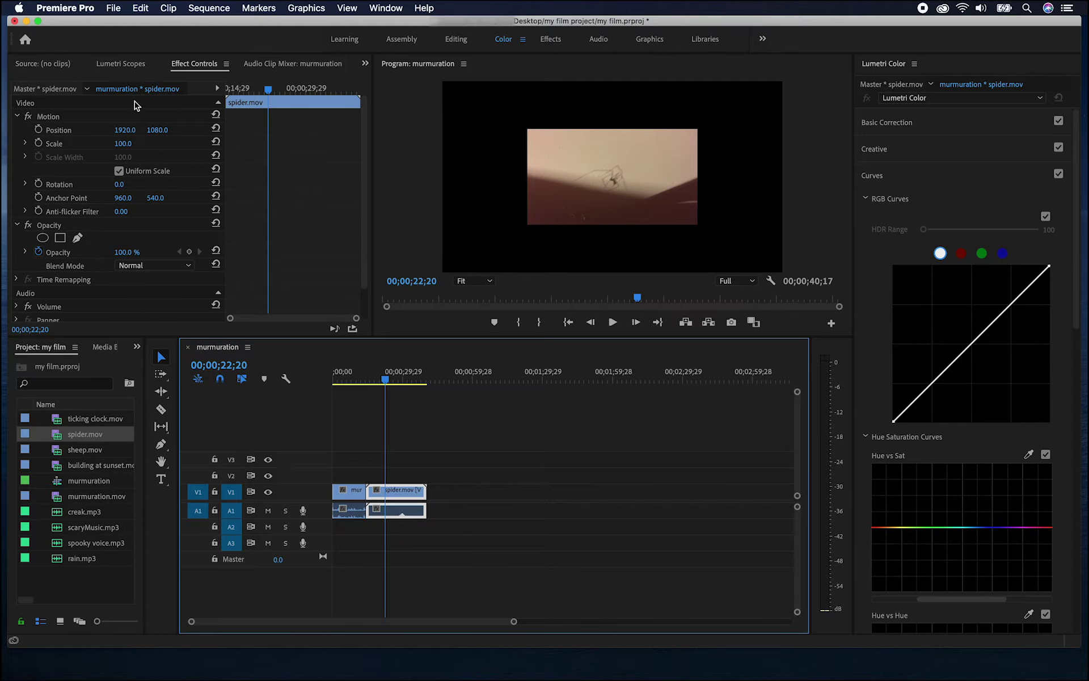
# - Set the spider clip's Scale to 200 so it fills the frame
pyautogui.click(195, 67)
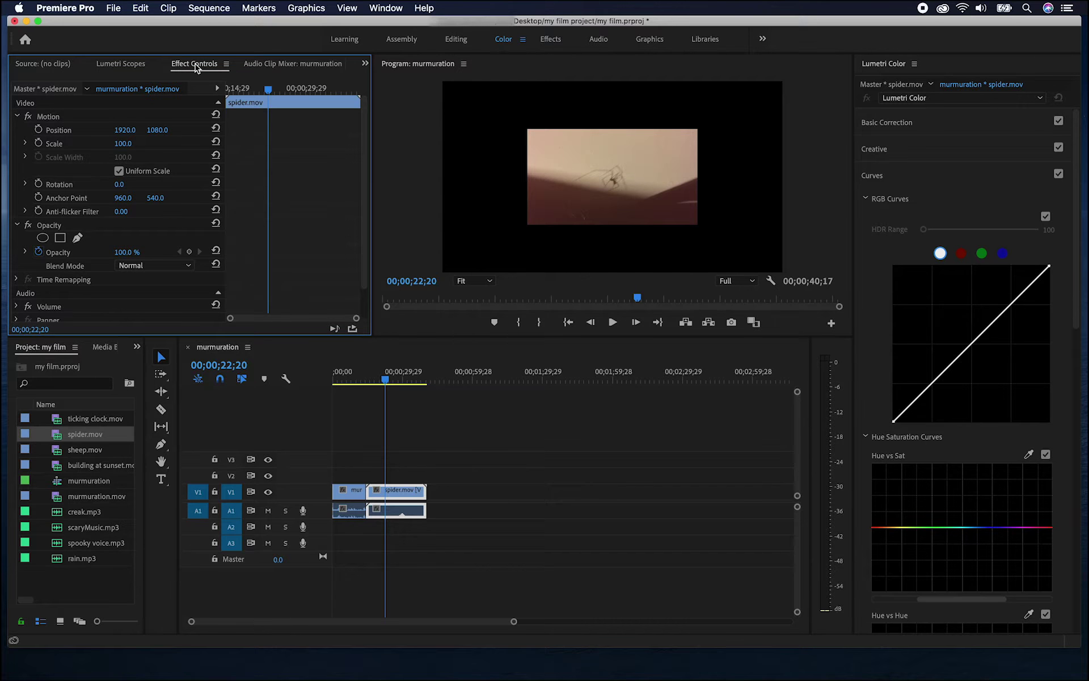
pyautogui.press('Left')
pyautogui.moveTo(123, 144); pyautogui.dragTo(179, 143)
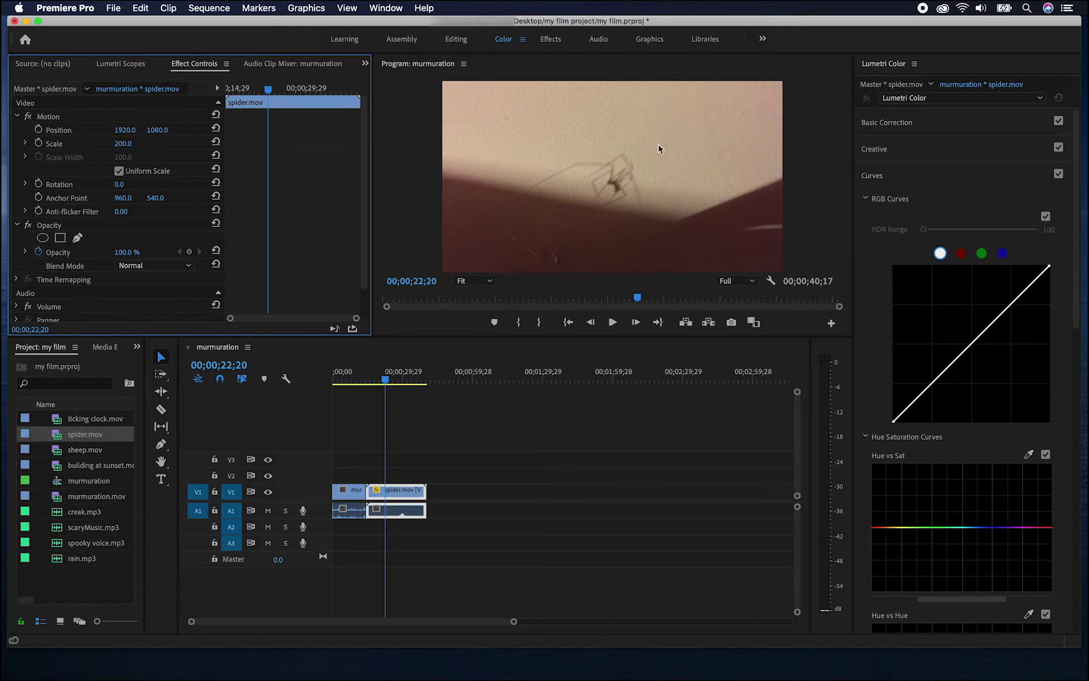
pyautogui.moveTo(386, 379)
pyautogui.mouseDown()
pyautogui.moveTo(401, 382)
pyautogui.moveTo(380, 386)
pyautogui.mouseUp()
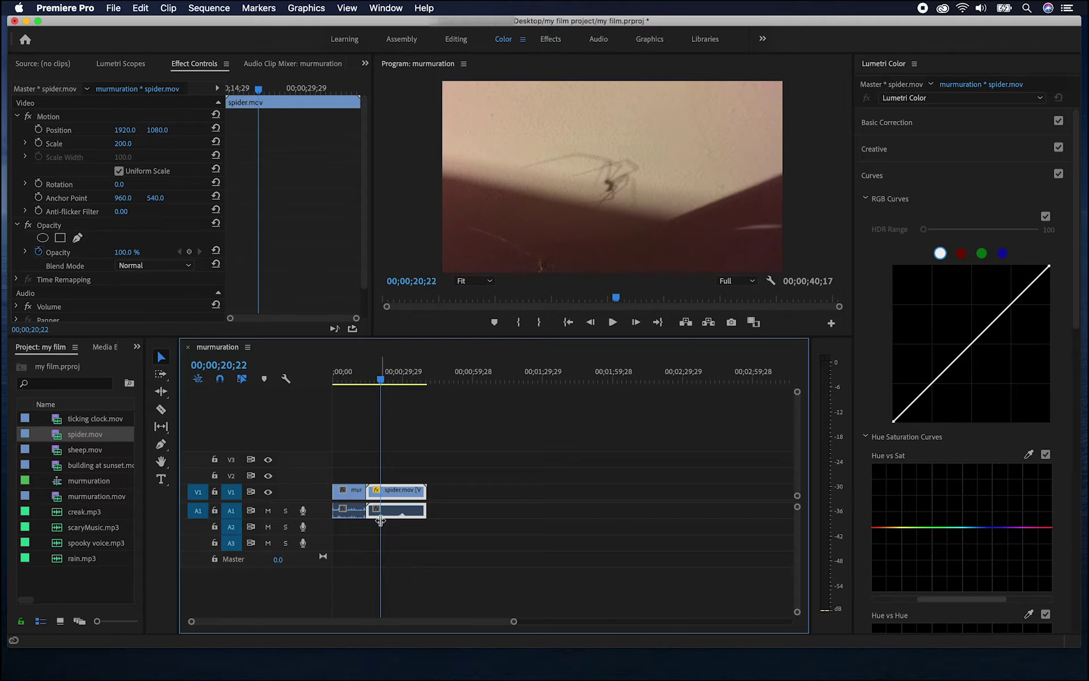
# - Adjust the spider clip's start edge and ripple-delete the gap on V1
pyautogui.moveTo(369, 492)
pyautogui.mouseDown()
pyautogui.moveTo(411, 490)
pyautogui.moveTo(382, 493)
pyautogui.mouseUp()
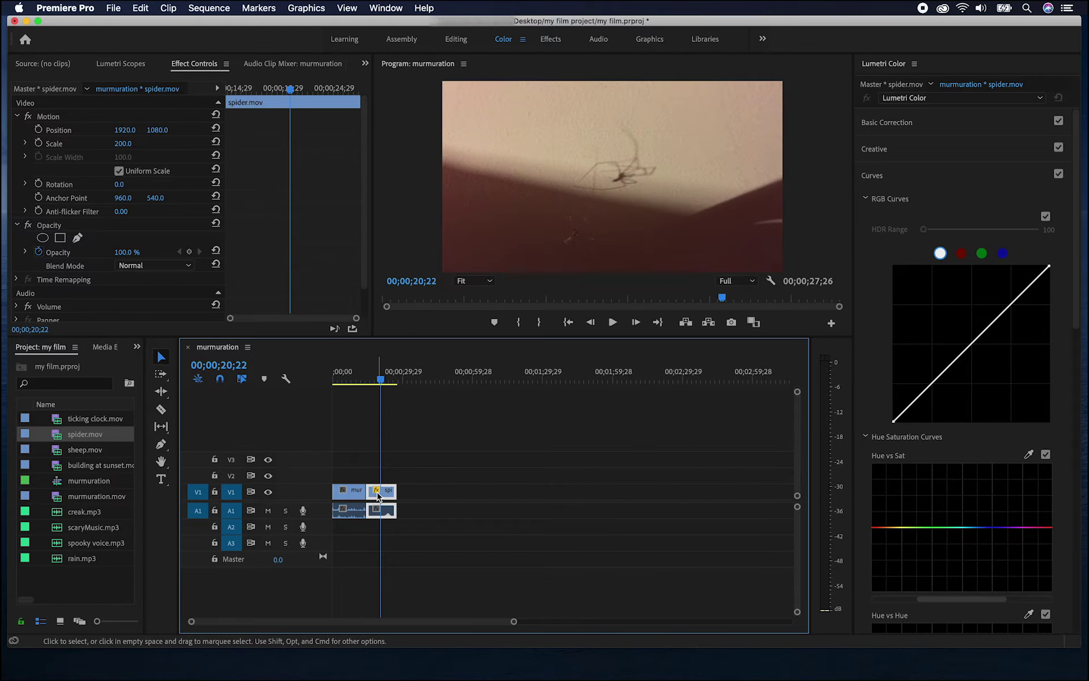
pyautogui.moveTo(377, 493); pyautogui.dragTo(429, 498)
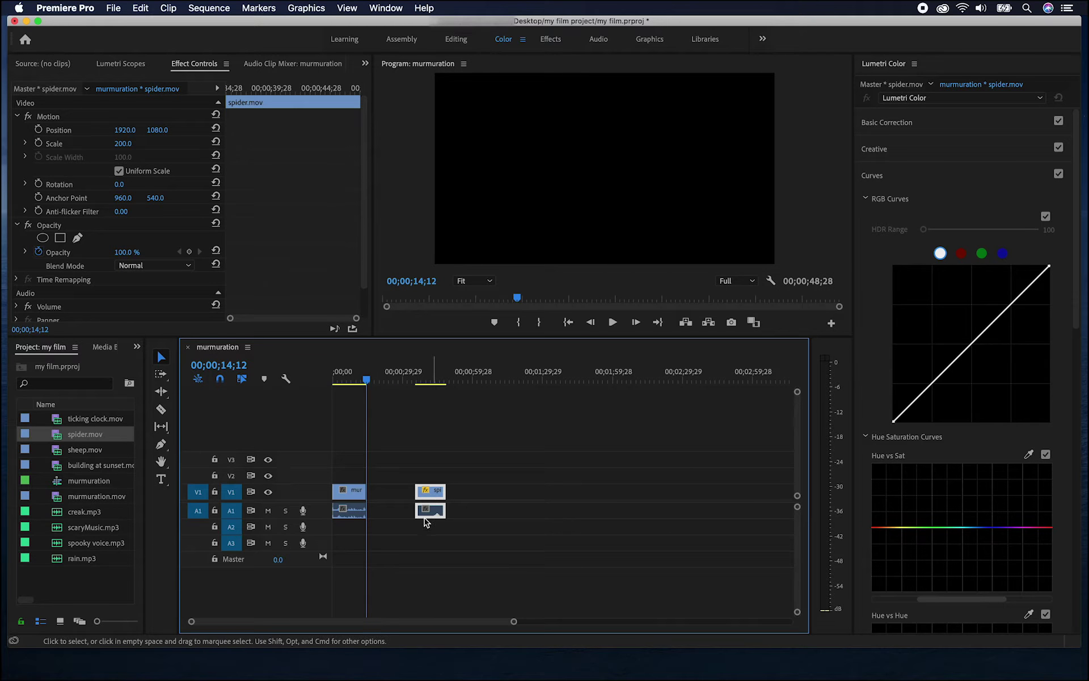
pyautogui.rightClick(390, 497)
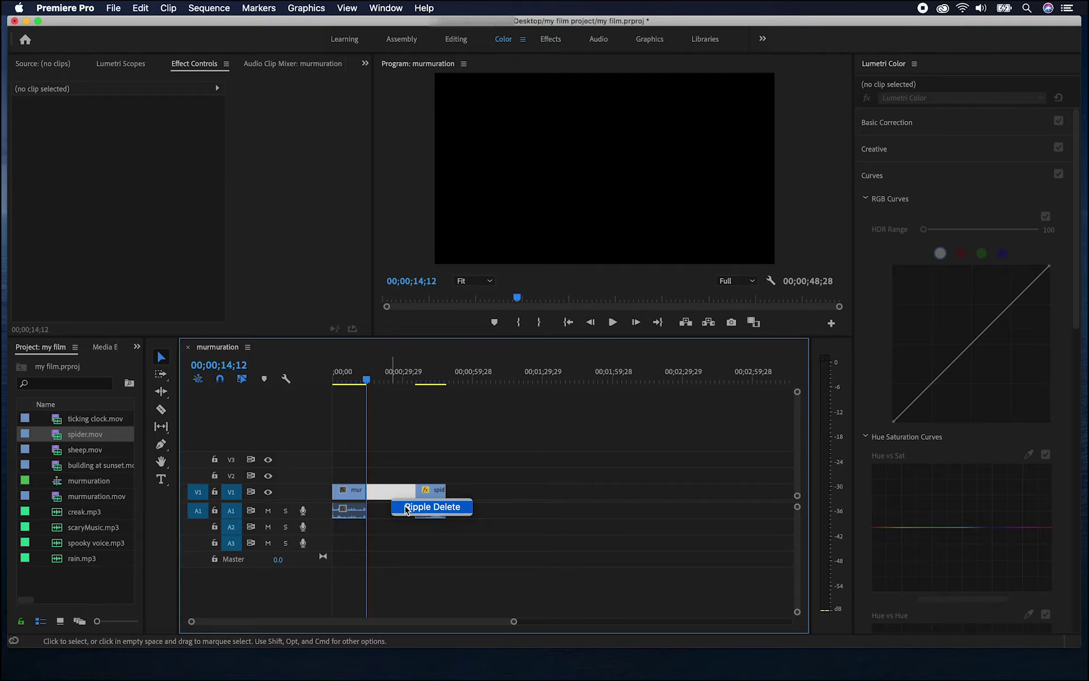
pyautogui.click(406, 506)
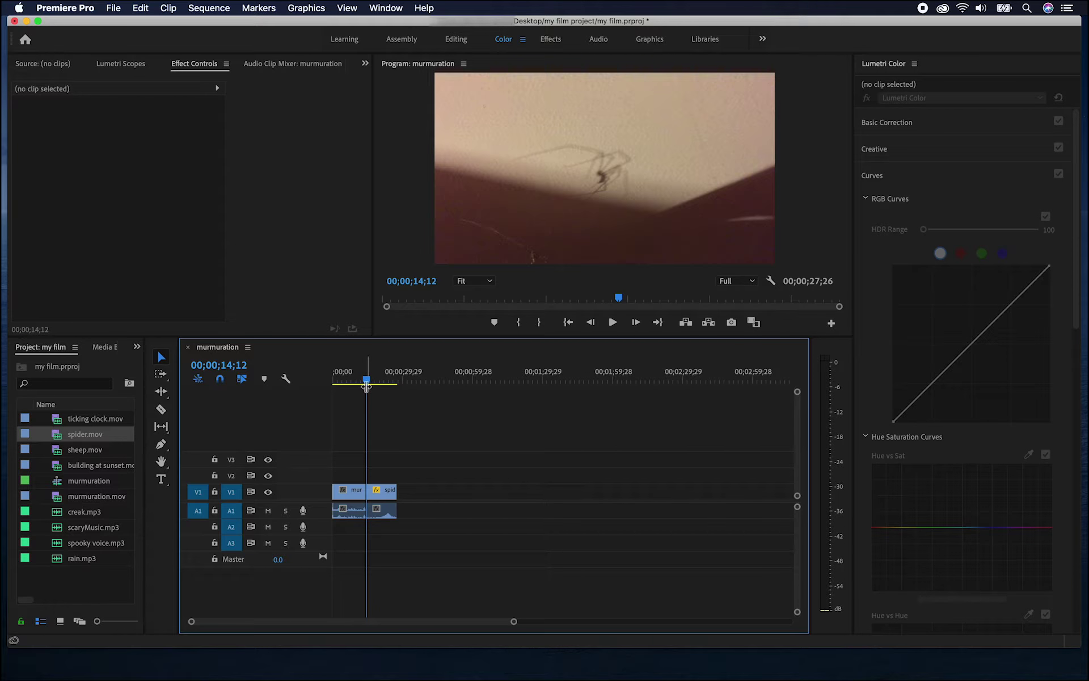
pyautogui.moveTo(365, 384); pyautogui.dragTo(380, 381)
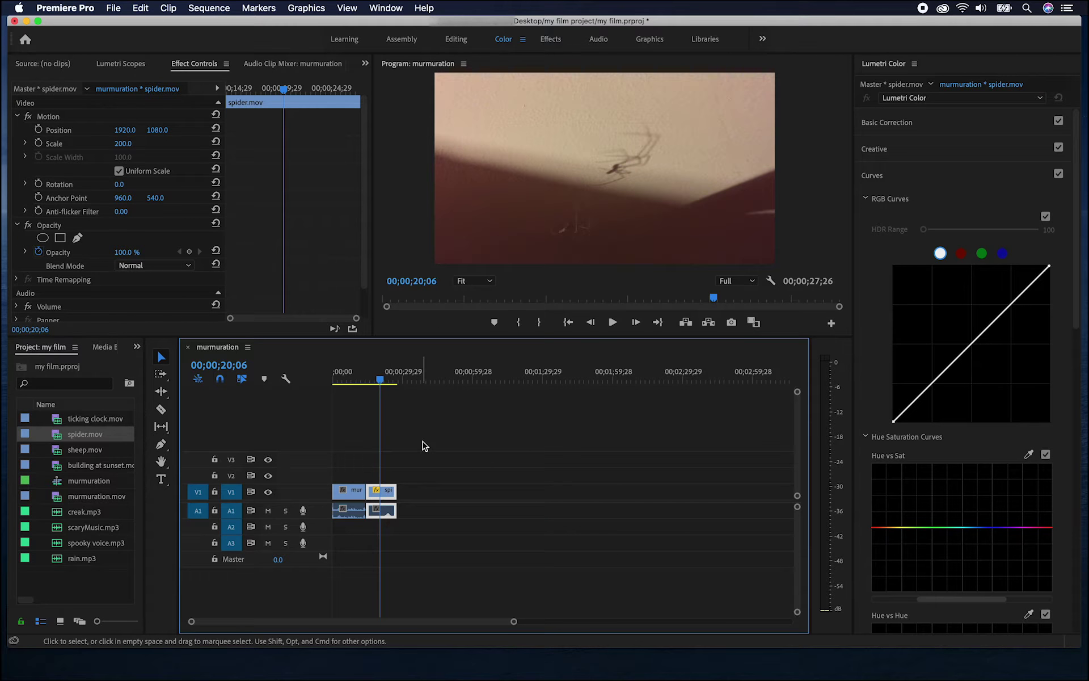
# - Move murmuration after spider and remove the leading gap so spider starts at 0;00
pyautogui.moveTo(351, 490); pyautogui.dragTo(432, 494)
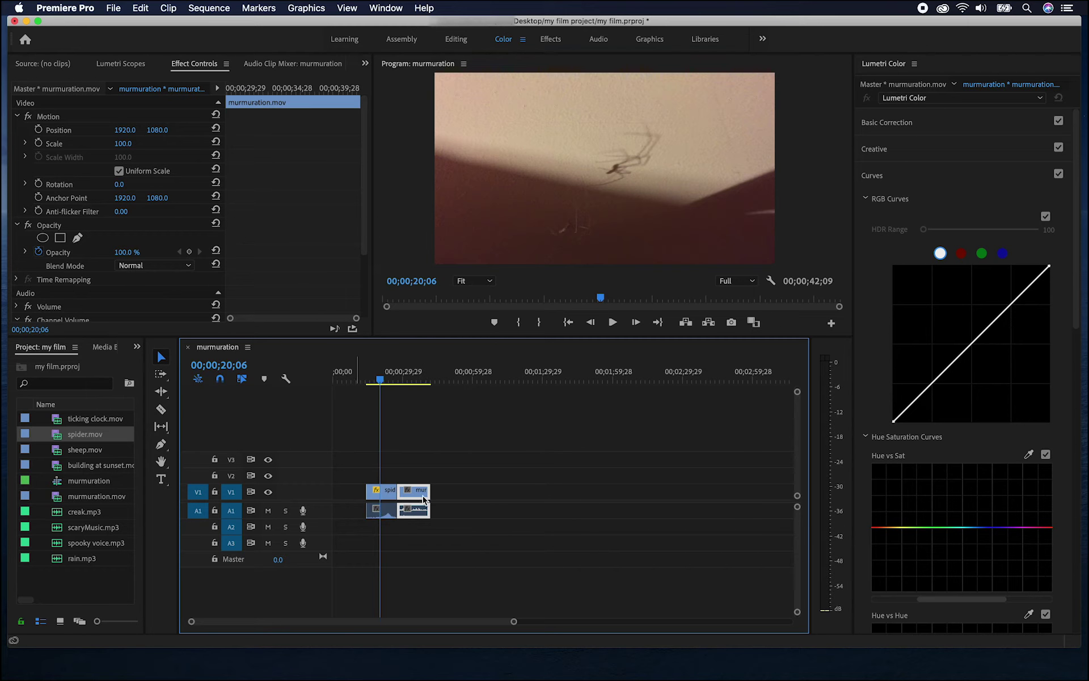
pyautogui.click(351, 501)
pyautogui.press('Delete')
pyautogui.press('Home')
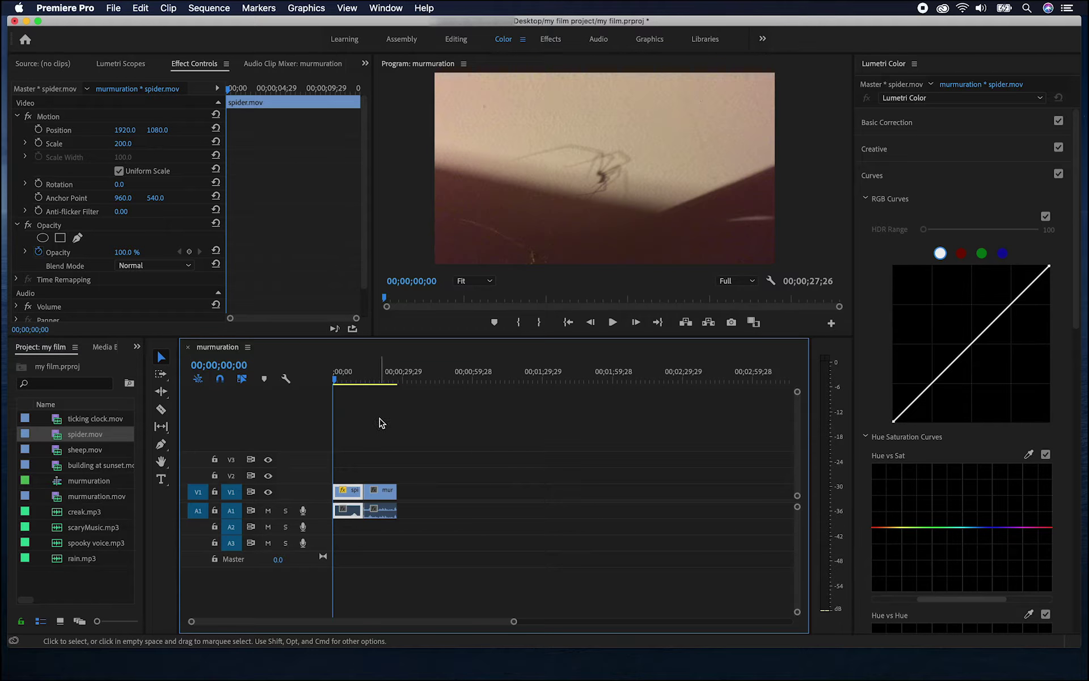
# - Save the project and move spider.mov on V1 to sit right after the murmuration clip
pyautogui.click(113, 8)
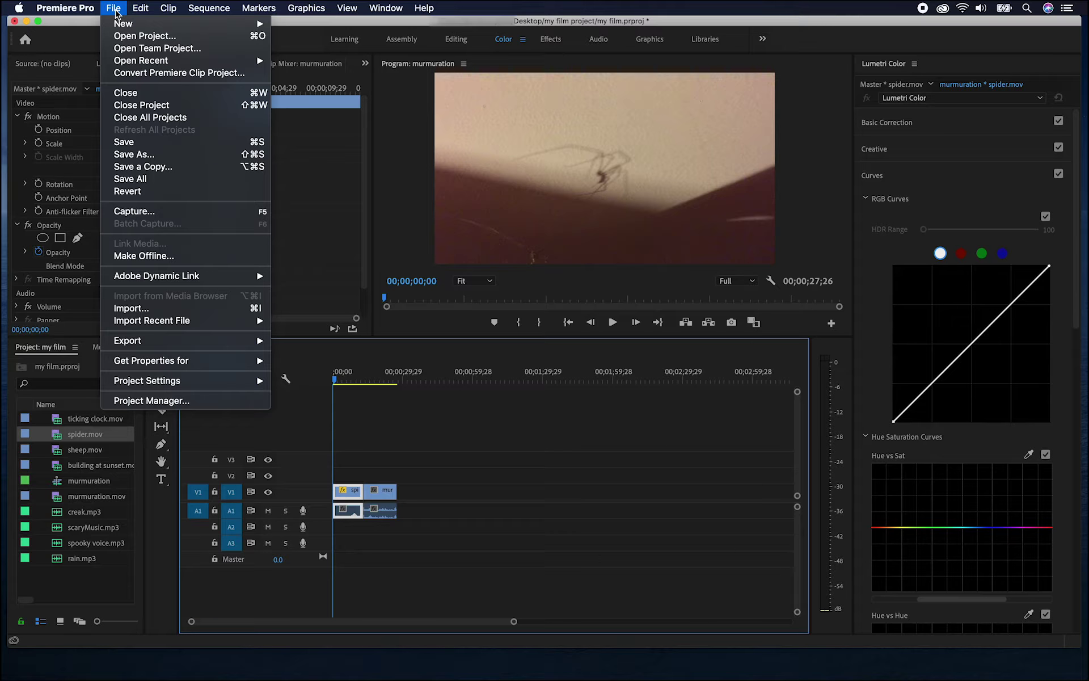
pyautogui.click(142, 149)
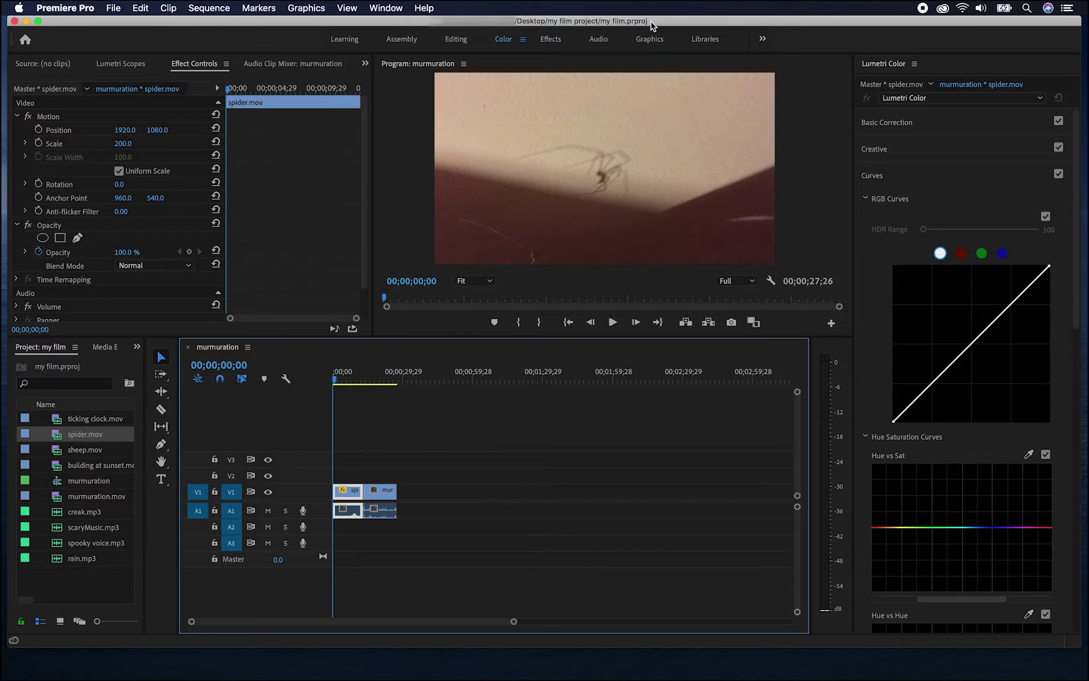
pyautogui.moveTo(349, 491); pyautogui.dragTo(421, 498)
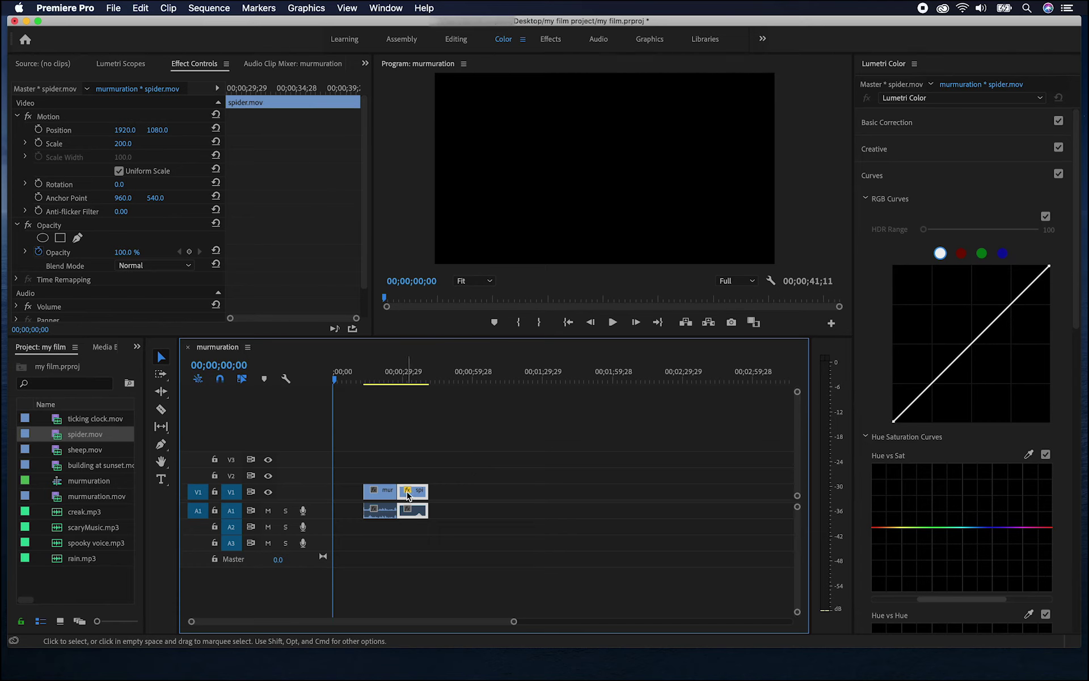
pyautogui.moveTo(408, 494); pyautogui.dragTo(340, 487)
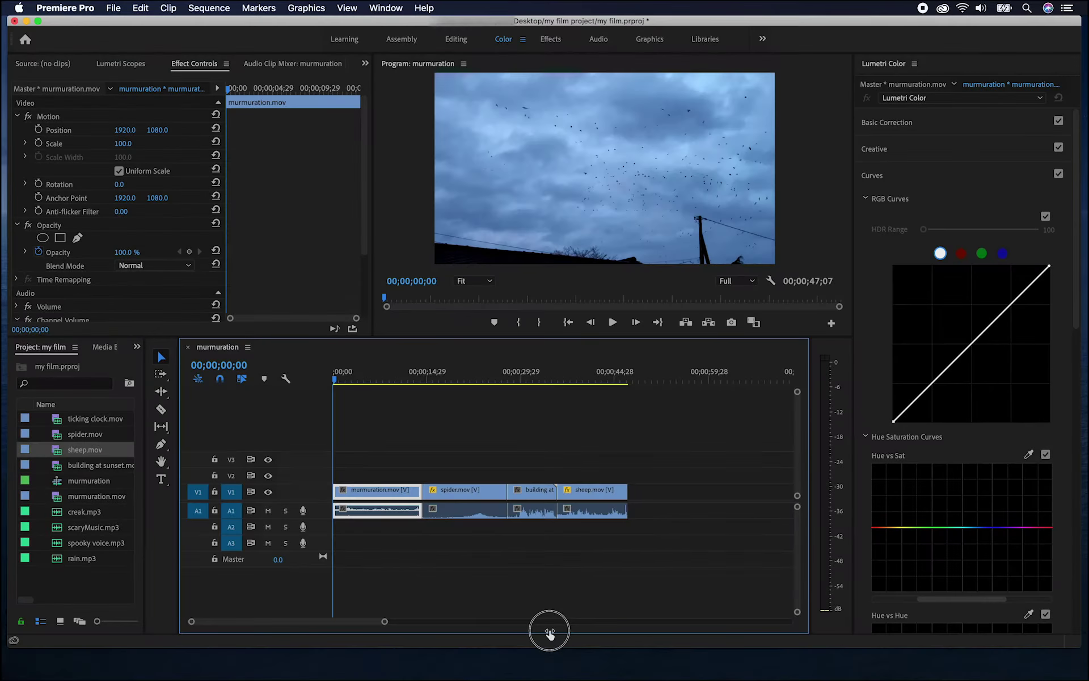
# - Resize the timeline view with the scrollbar handles and play from inside the murmuration clip
pyautogui.moveTo(549, 630); pyautogui.dragTo(638, 635)
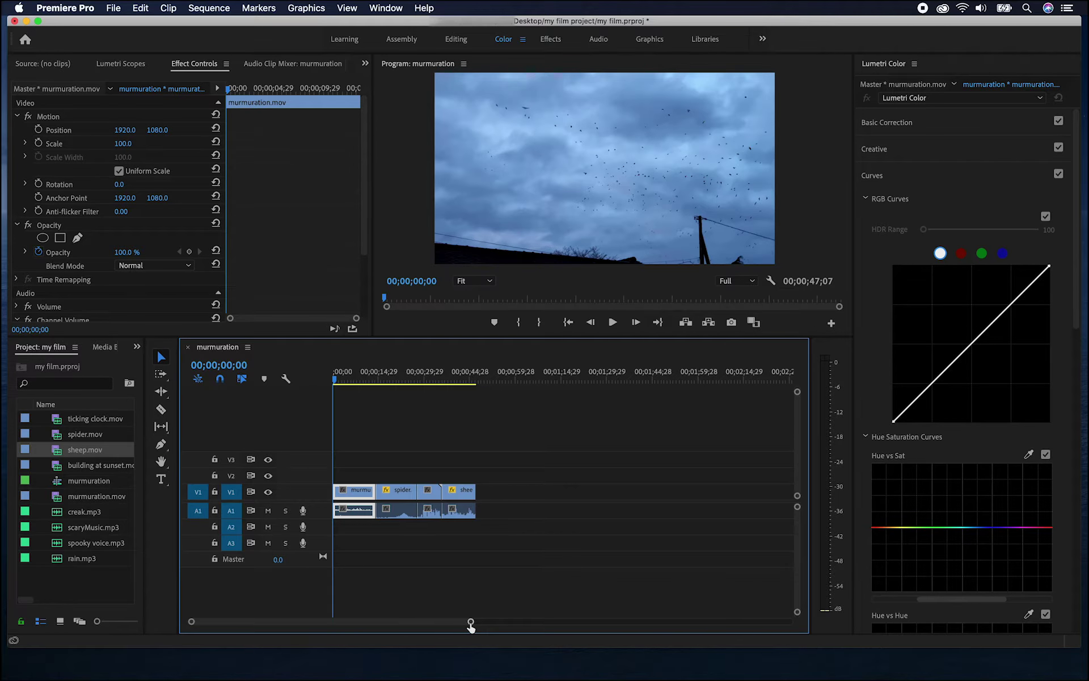
pyautogui.moveTo(471, 624); pyautogui.dragTo(408, 624)
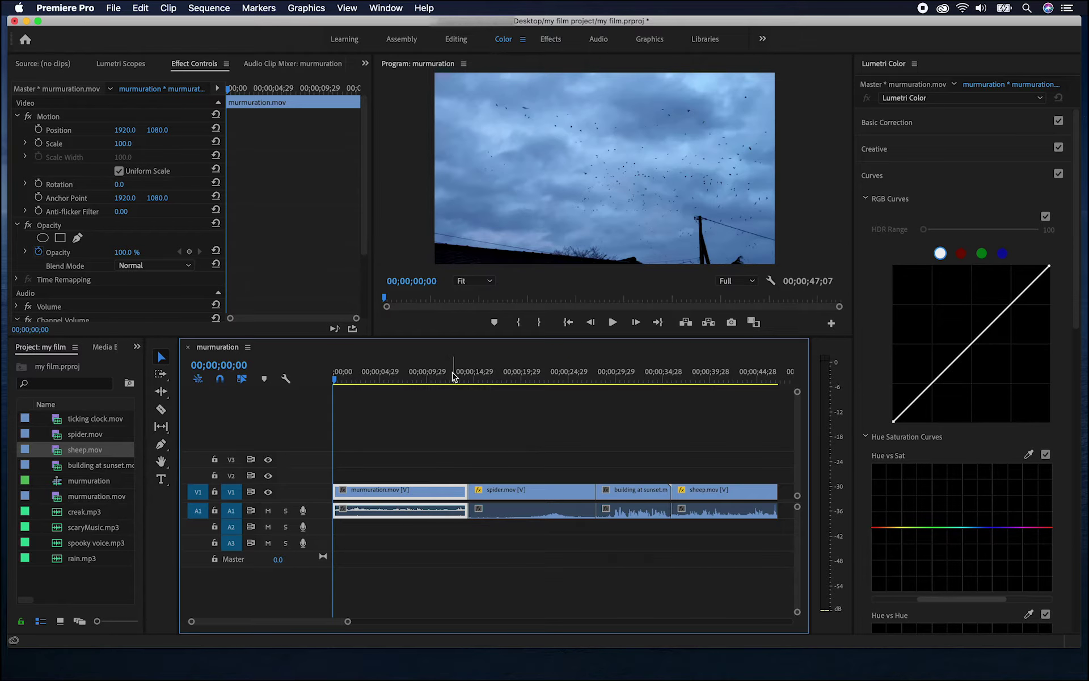
pyautogui.moveTo(453, 376); pyautogui.dragTo(414, 379)
pyautogui.press('space')
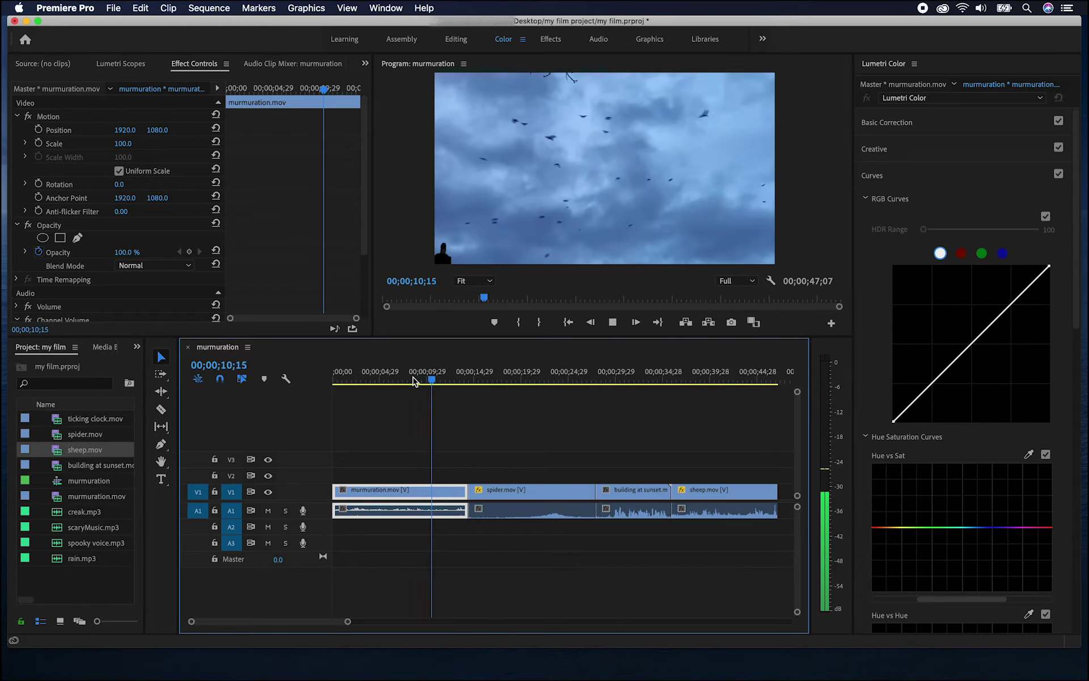
# - Play the spider section from 20;29, then stop playback
pyautogui.click(536, 384)
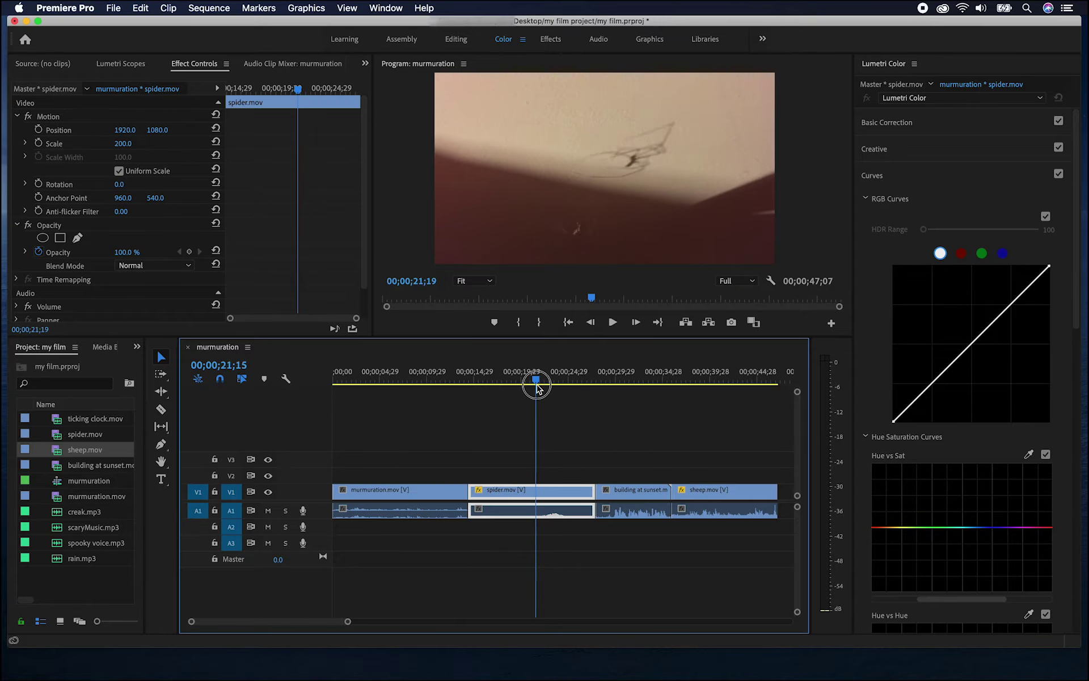
pyautogui.moveTo(536, 384)
pyautogui.mouseDown()
pyautogui.moveTo(602, 384)
pyautogui.moveTo(532, 389)
pyautogui.mouseUp()
pyautogui.press('space')
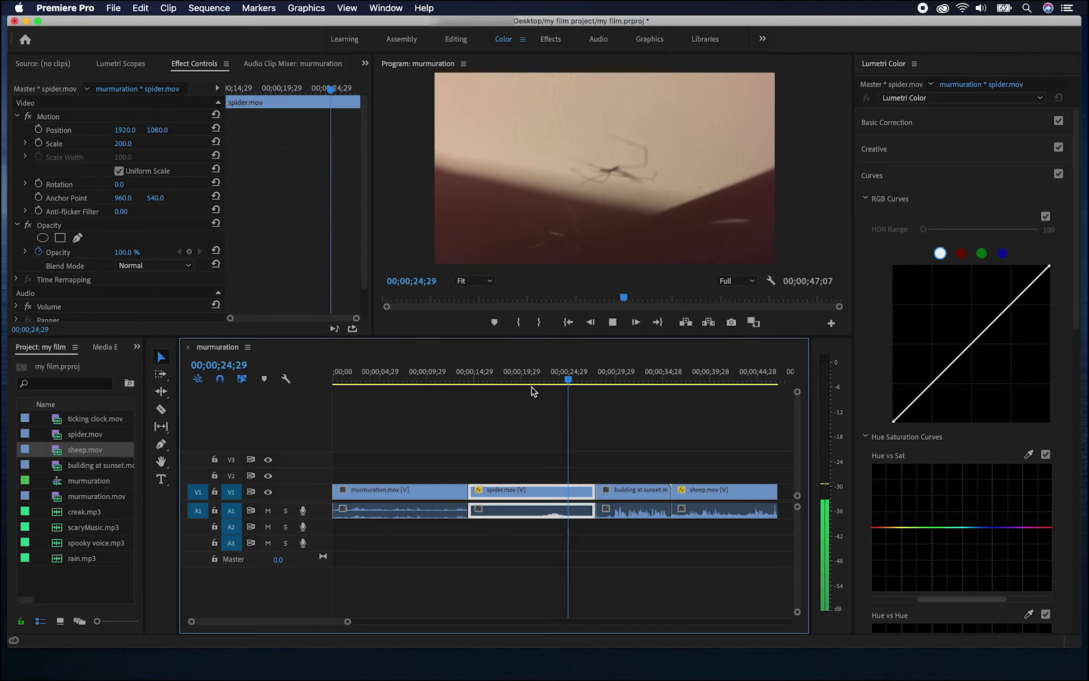
pyautogui.press('space')
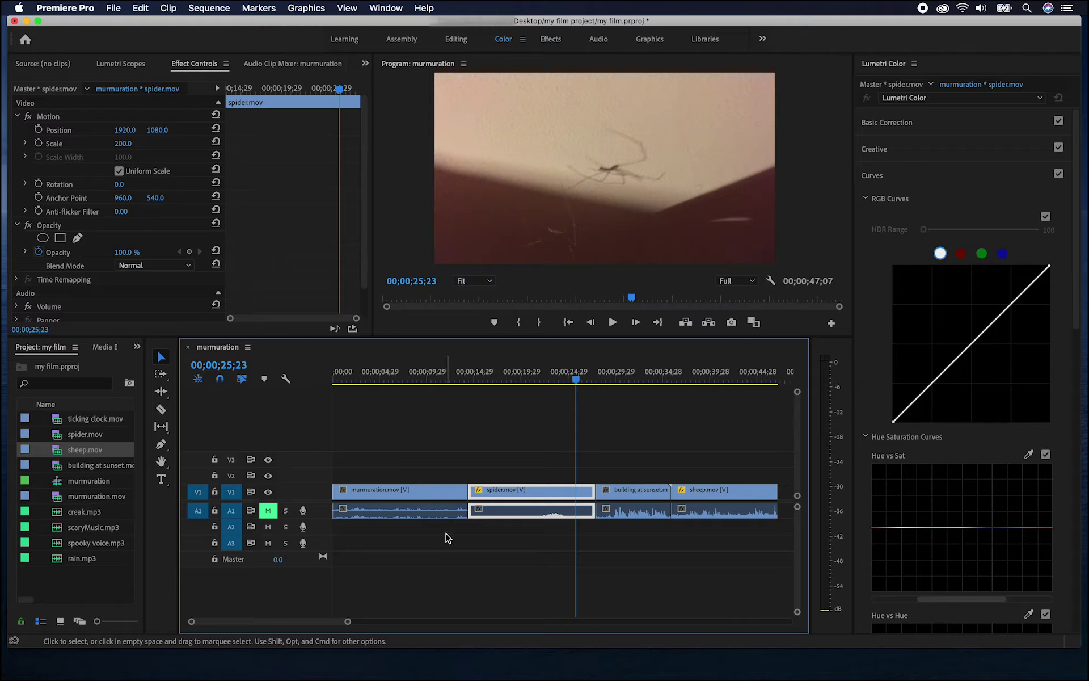
# - Place scaryMusic.mp3 on track A2 at 0;00 and preview the opening with the music
pyautogui.press('Home')
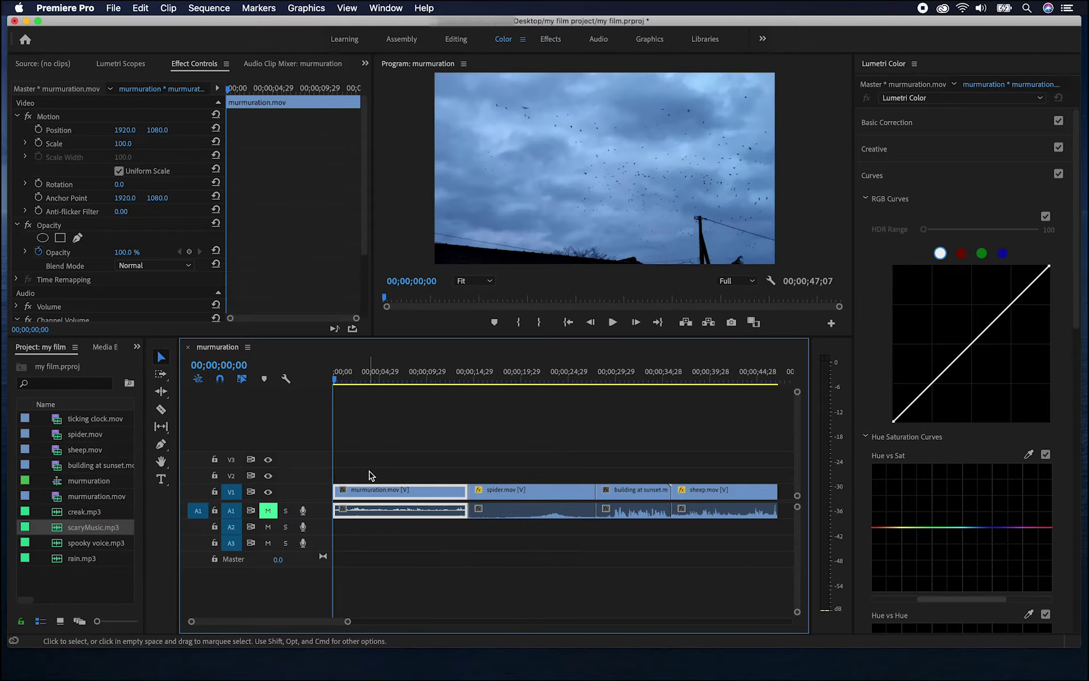
pyautogui.moveTo(74, 530); pyautogui.dragTo(361, 531)
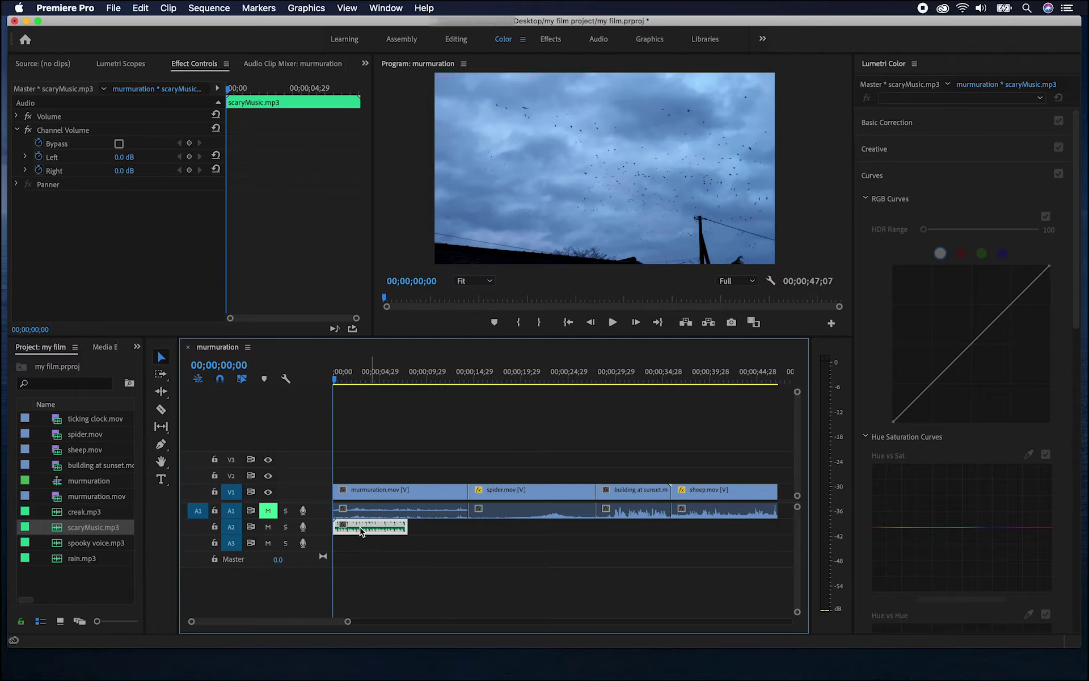
pyautogui.press('space')
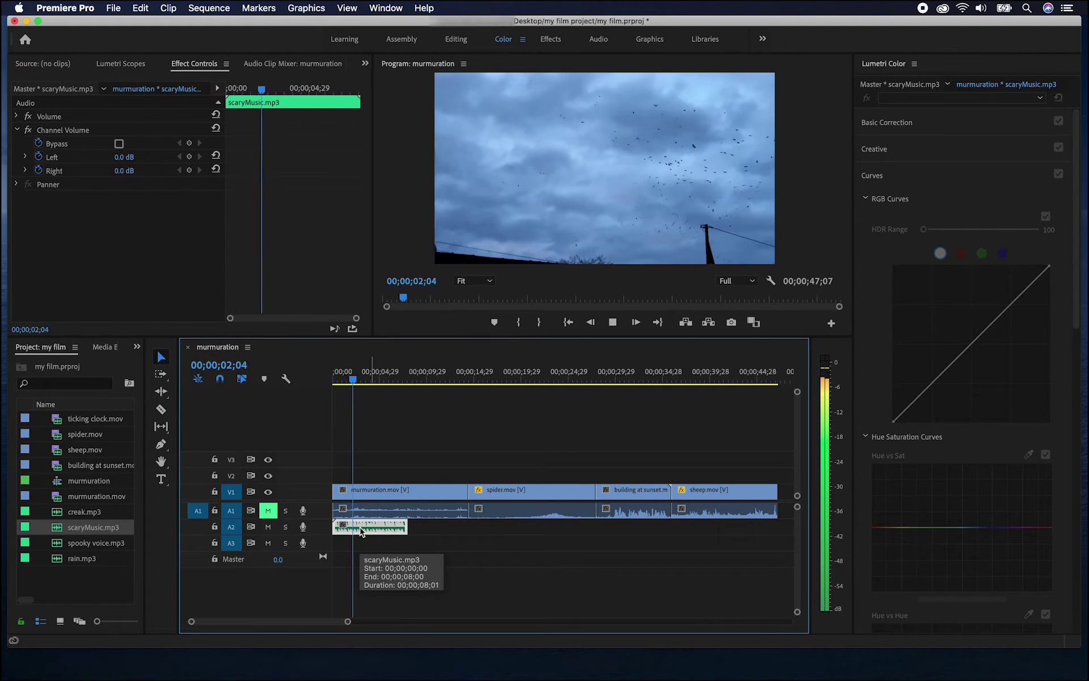
pyautogui.press('space')
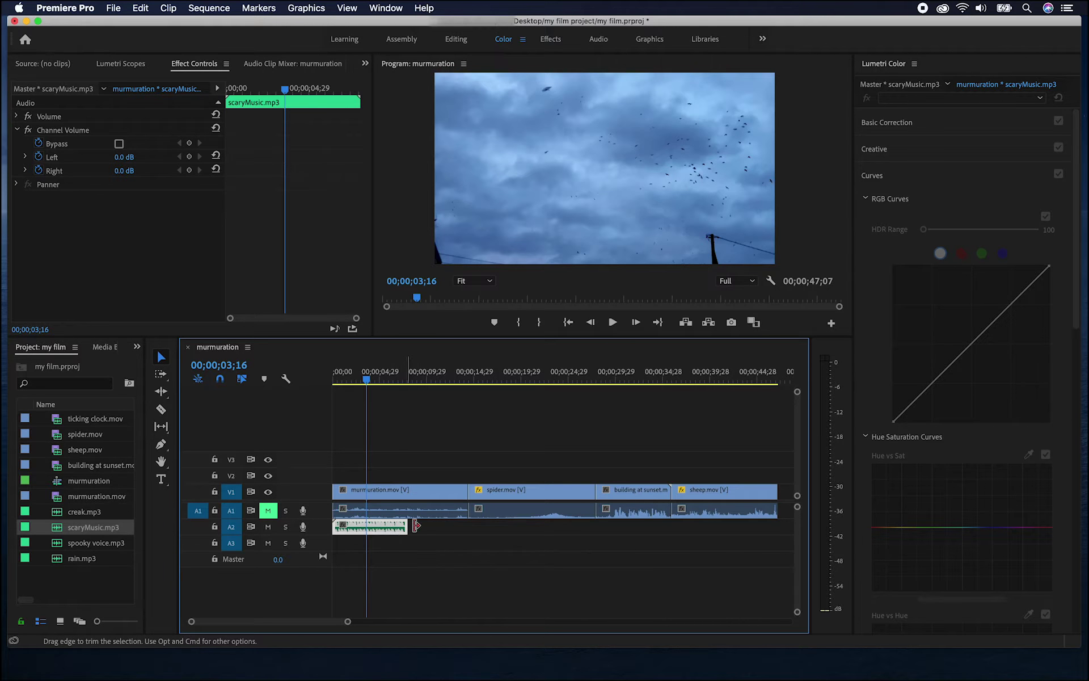
# - Add a second scaryMusic.mp3 copy right after the first, then unmute A1 and mute A2
pyautogui.moveTo(382, 527); pyautogui.dragTo(471, 527)
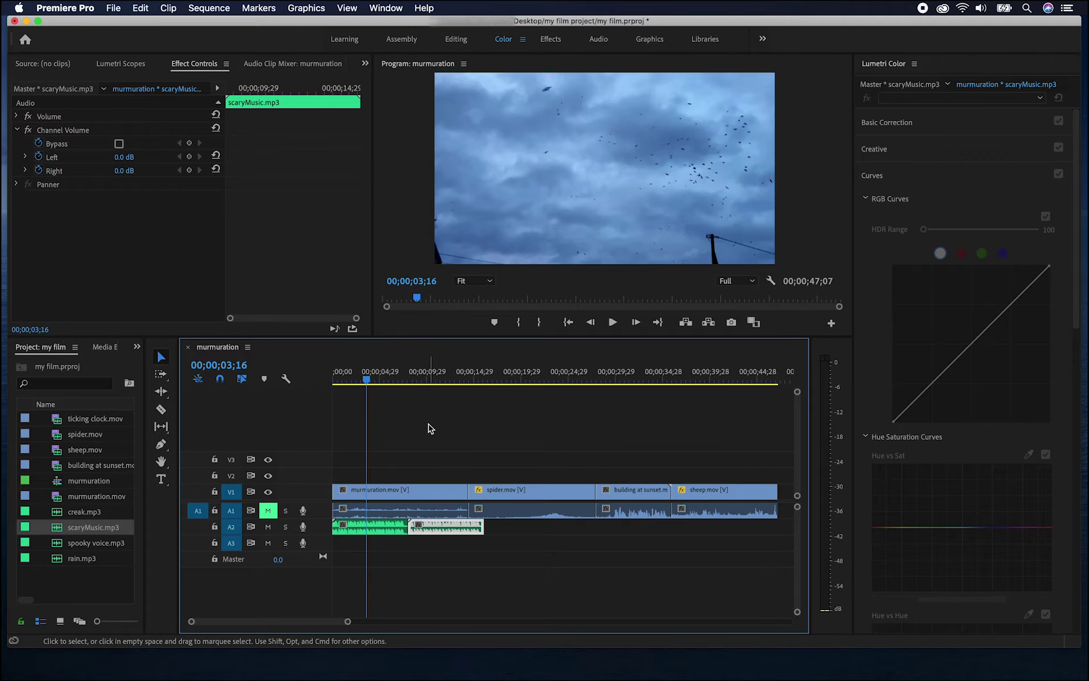
pyautogui.press('space')
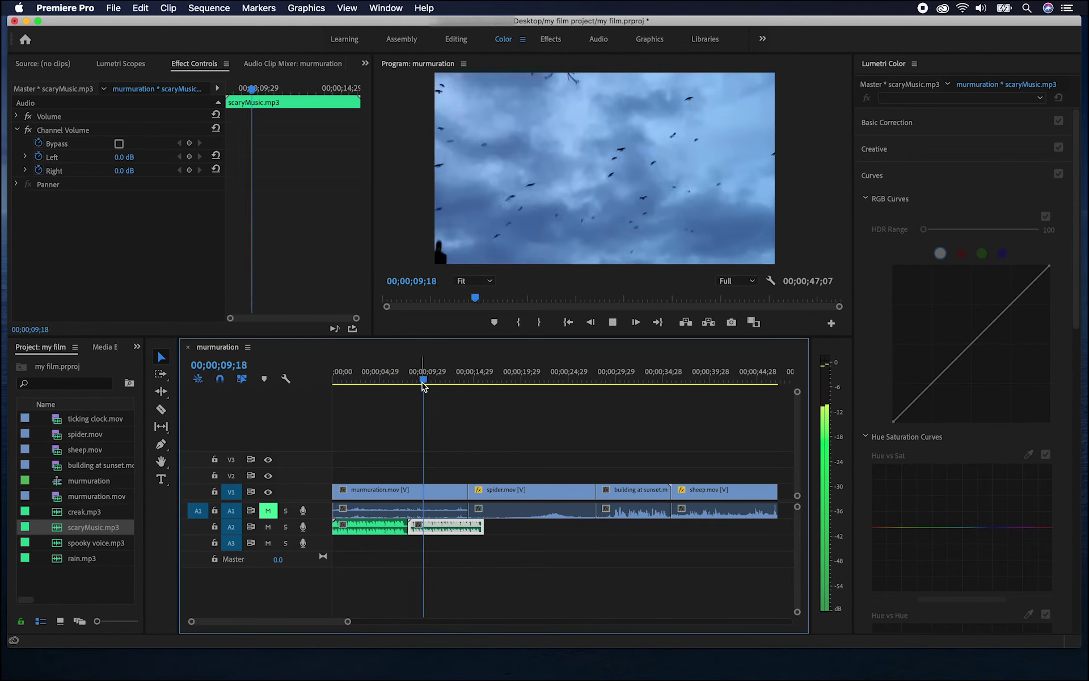
pyautogui.press('space')
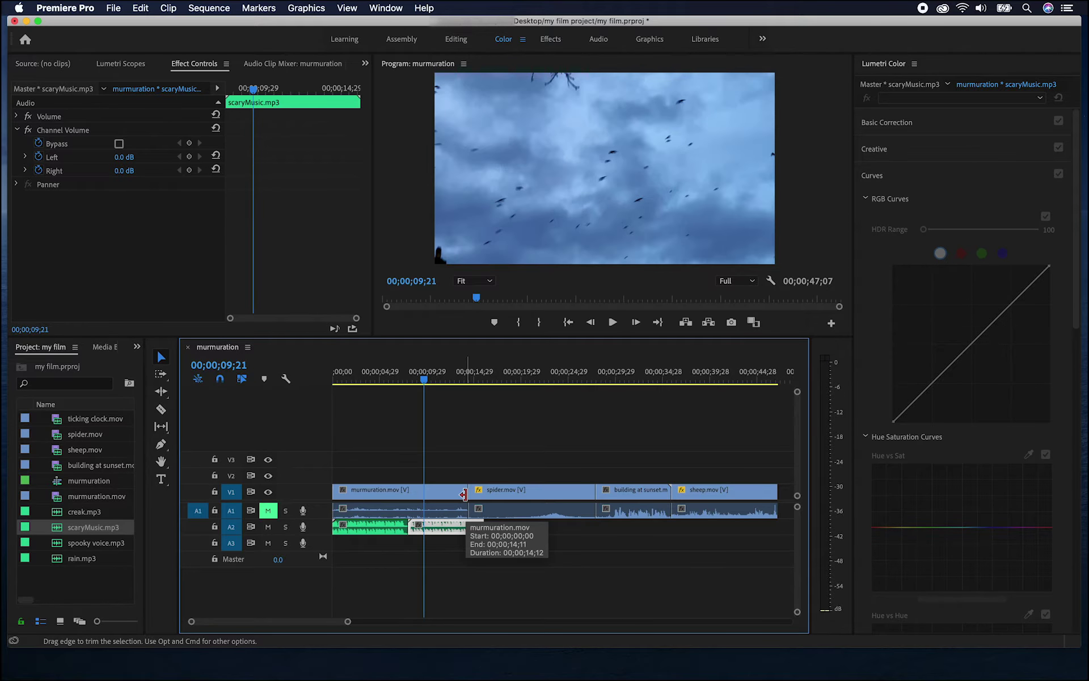
pyautogui.click(267, 510)
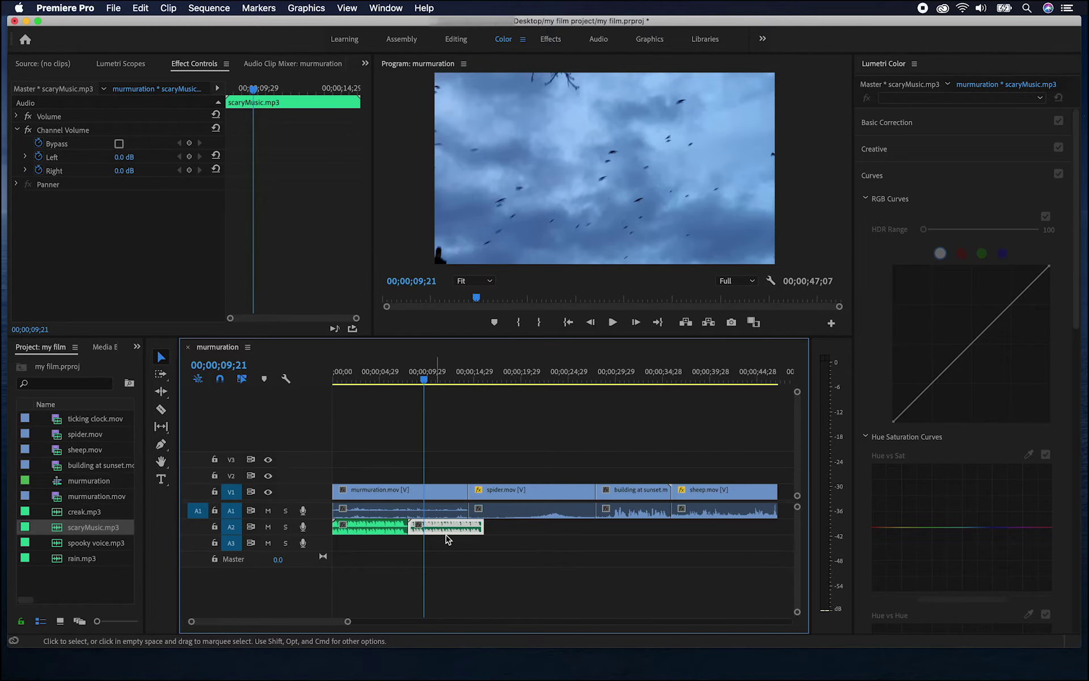
pyautogui.click(267, 527)
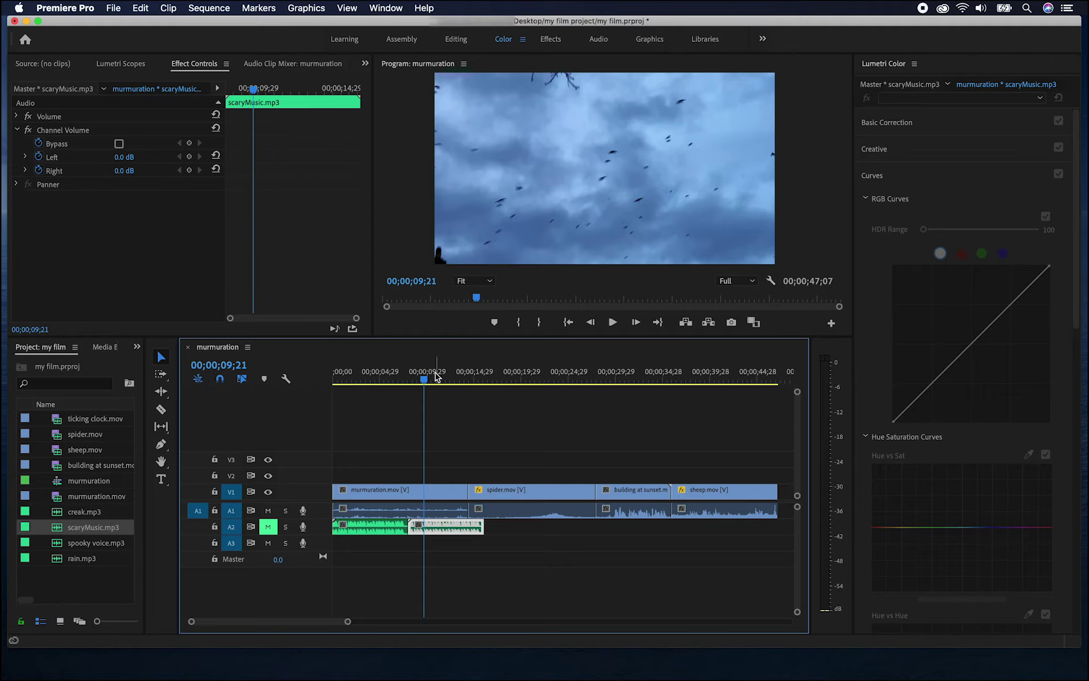
# - Preview murmuration from 03;06, then unlink and delete the spider clip's audio on A1
pyautogui.moveTo(426, 381); pyautogui.dragTo(364, 381)
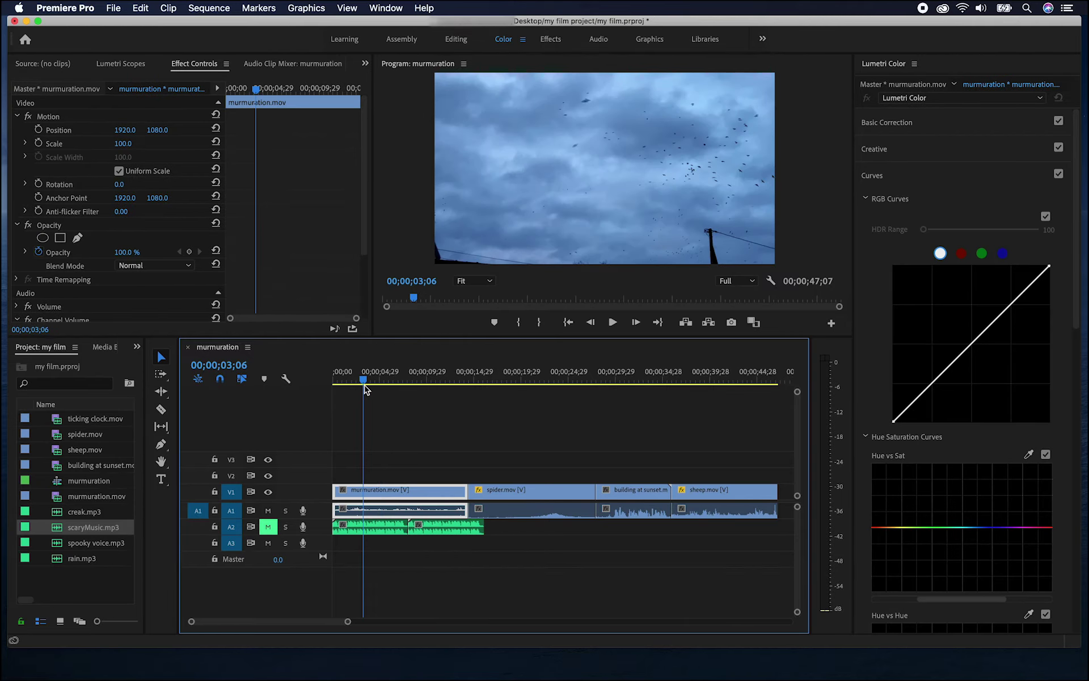
pyautogui.press('space')
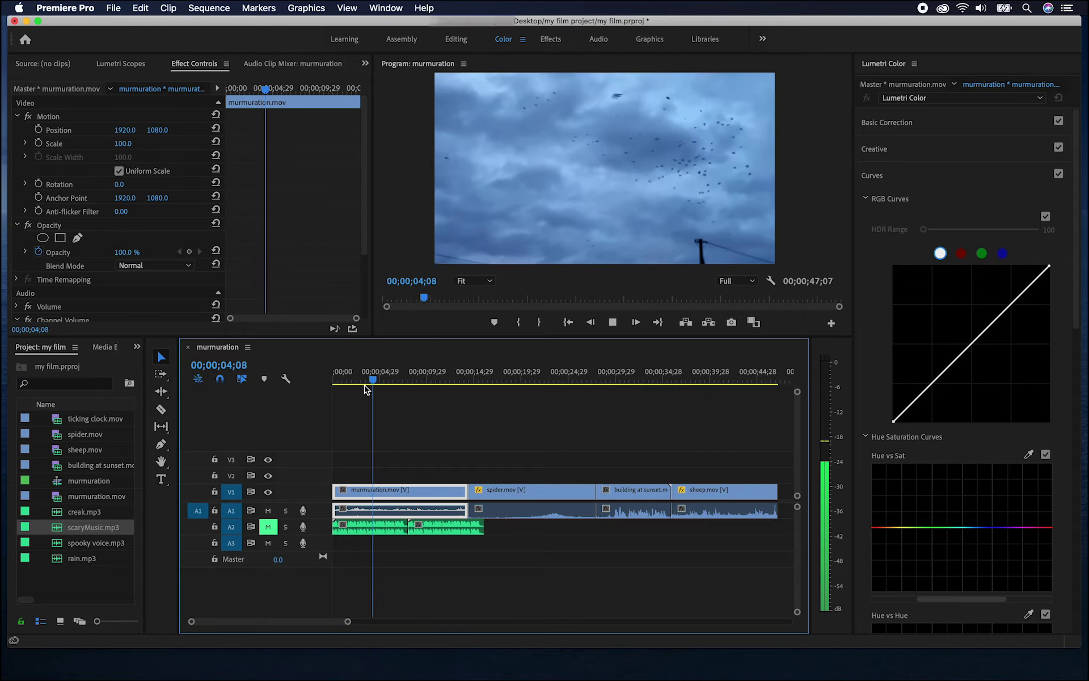
pyautogui.click(389, 383)
pyautogui.moveTo(389, 383); pyautogui.dragTo(515, 408)
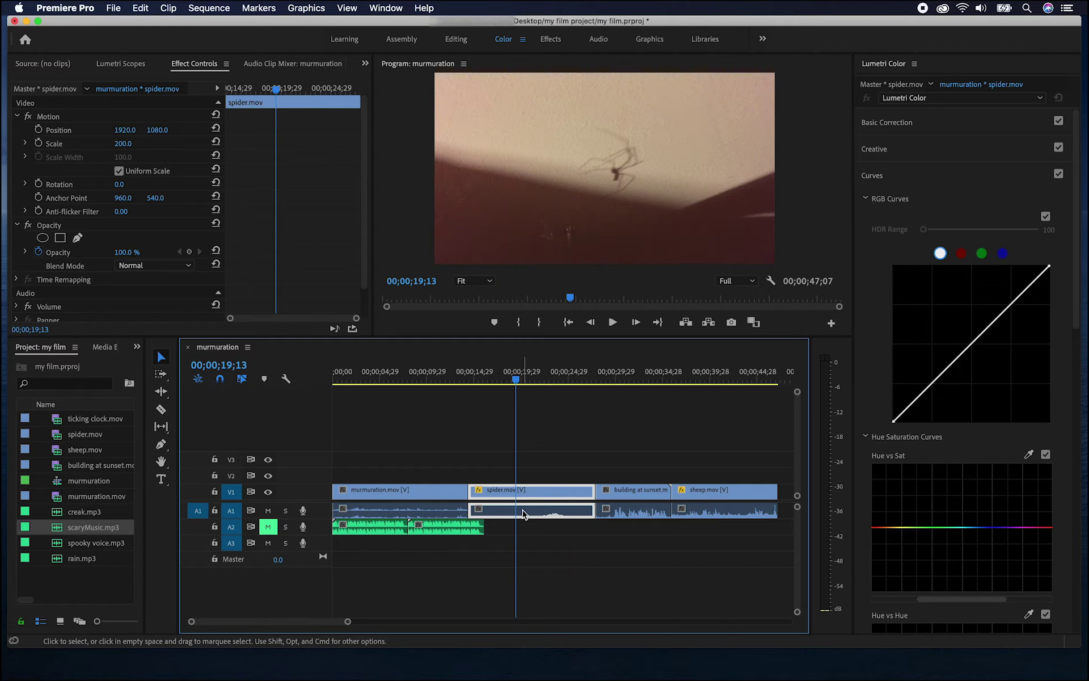
pyautogui.rightClick(523, 514)
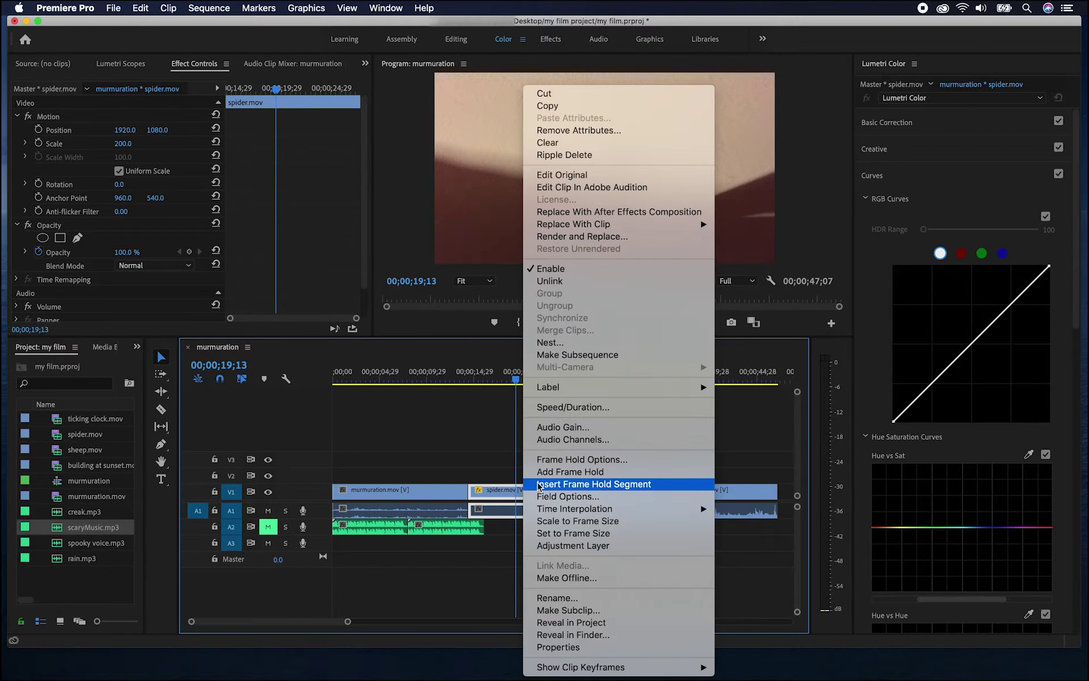
pyautogui.click(568, 282)
pyautogui.click(553, 495)
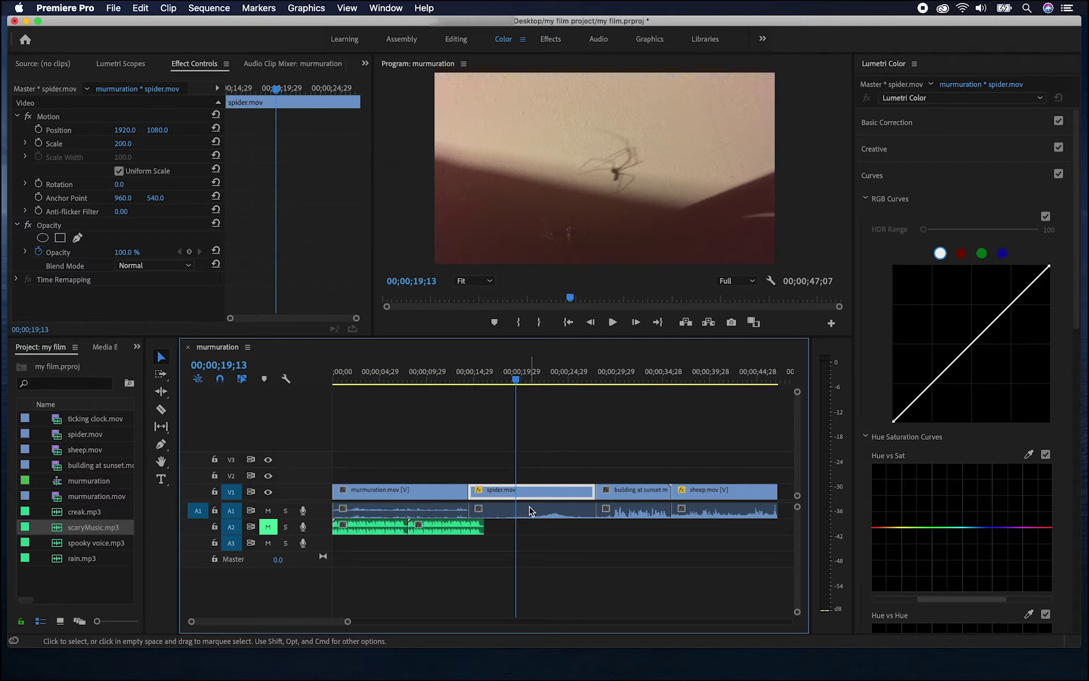
pyautogui.click(532, 511)
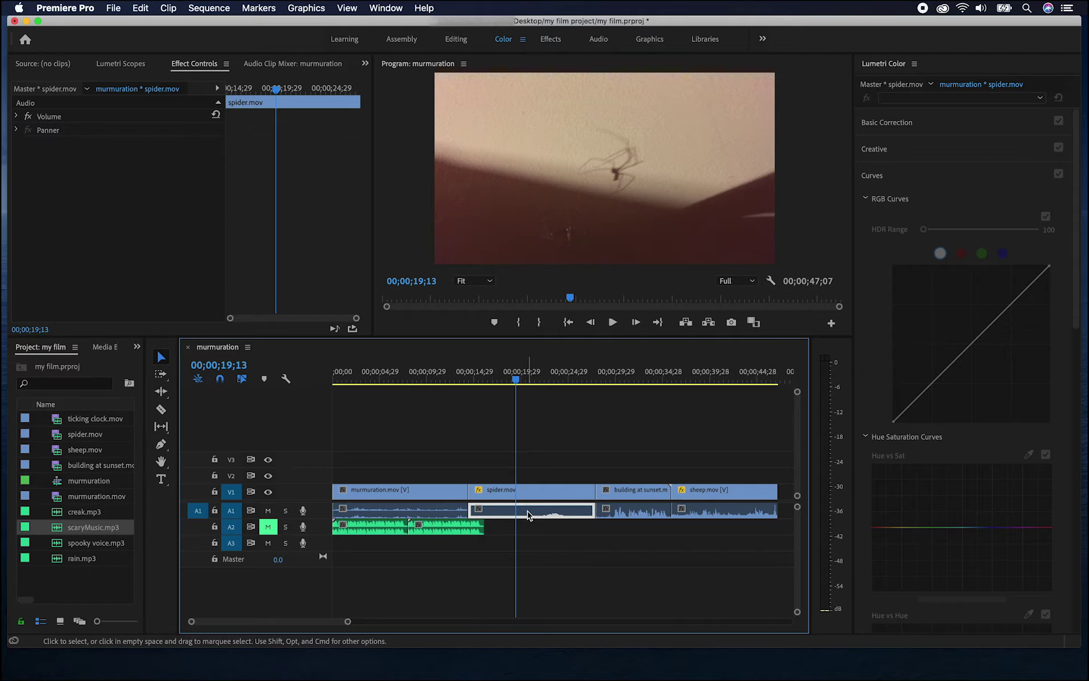
pyautogui.press('Delete')
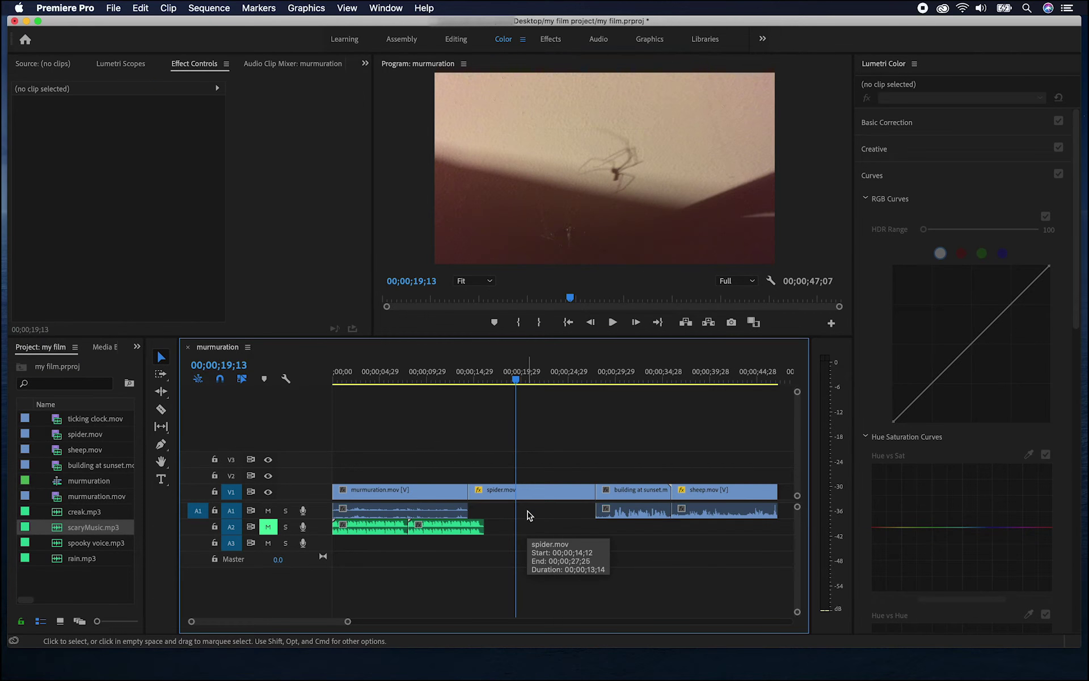
# - Unlink the building at sunset clip's audio from its video and delete it
pyautogui.click(627, 512)
pyautogui.rightClick(627, 513)
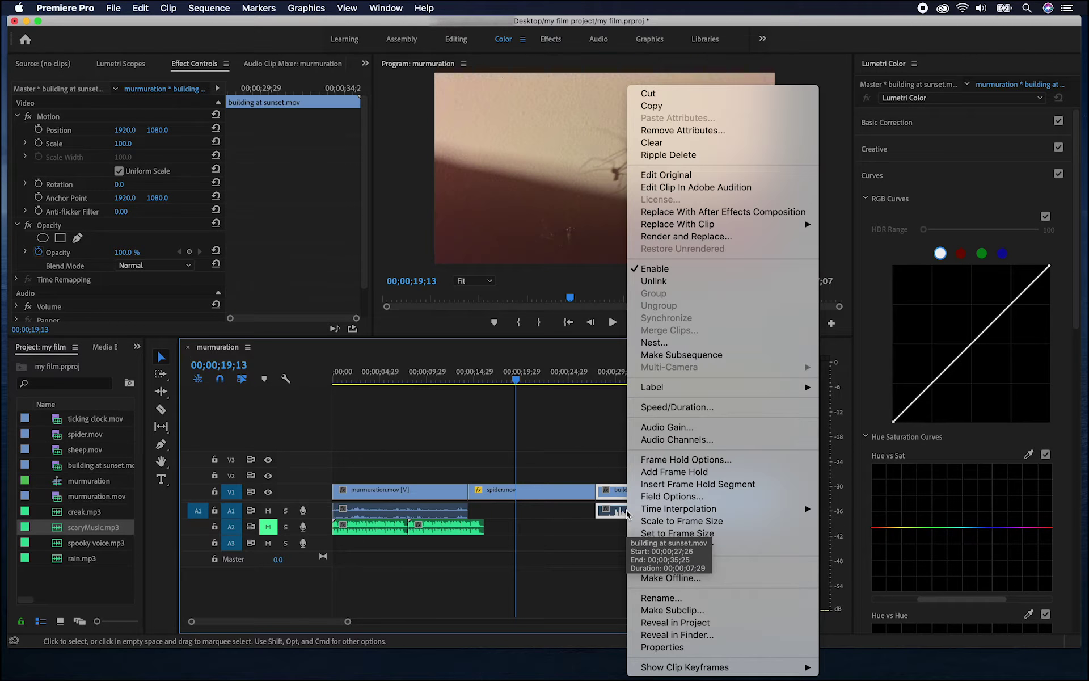
pyautogui.click(690, 284)
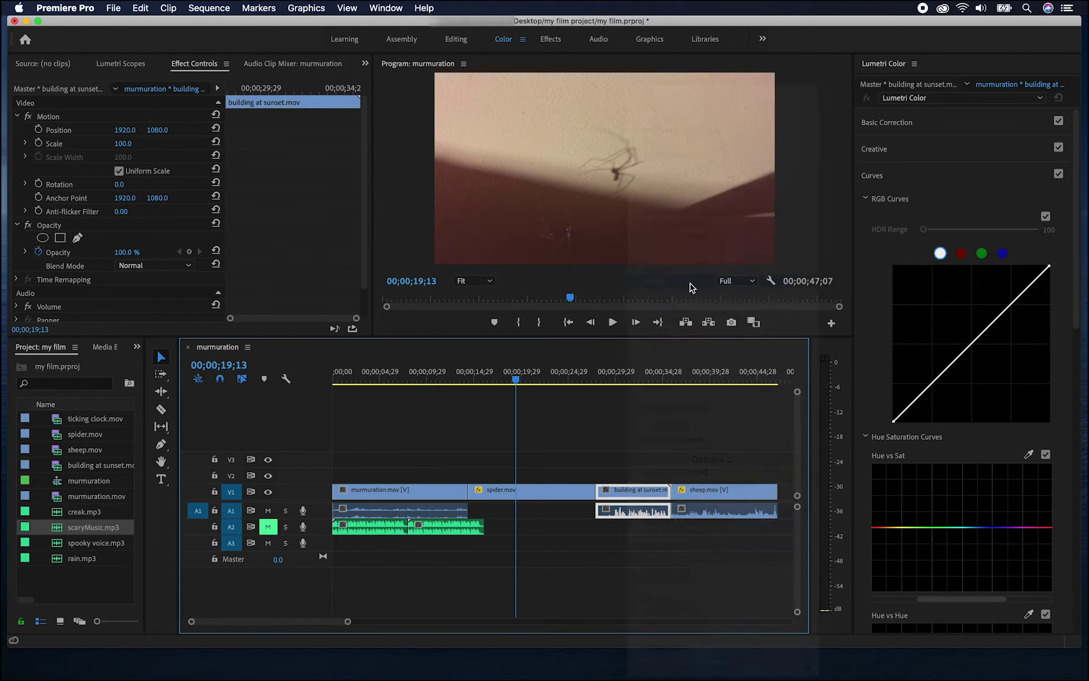
pyautogui.click(641, 518)
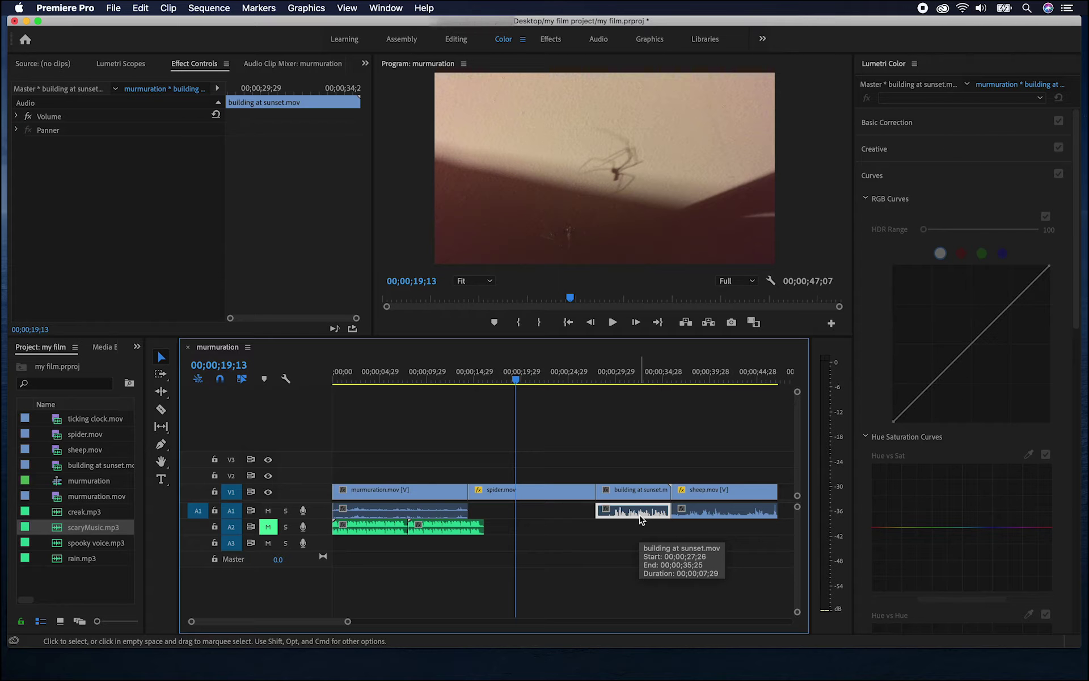
pyautogui.press('Delete')
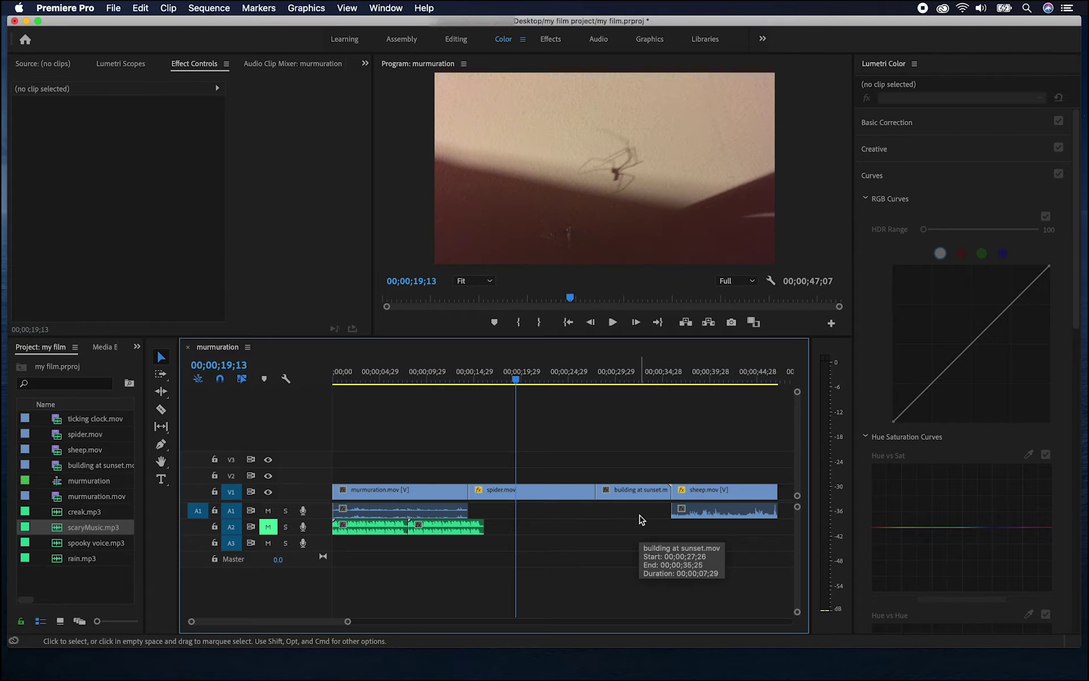
# - Unlink the sheep.mov audio from its video and select it on its own
pyautogui.click(681, 374)
pyautogui.click(709, 492)
pyautogui.press('space')
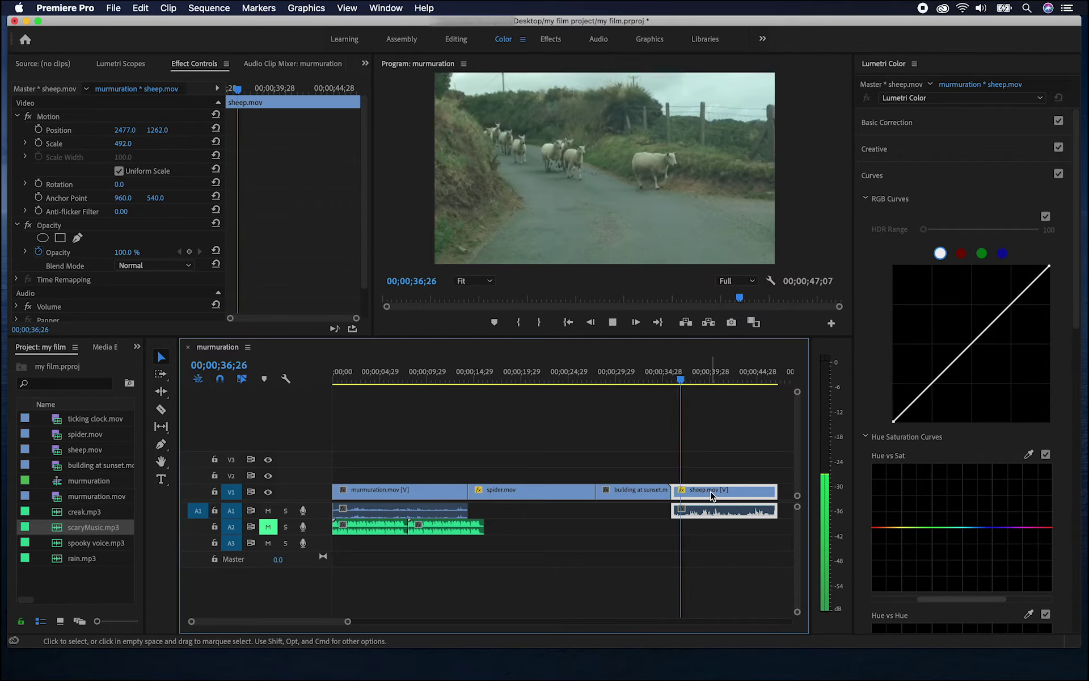
pyautogui.rightClick(706, 512)
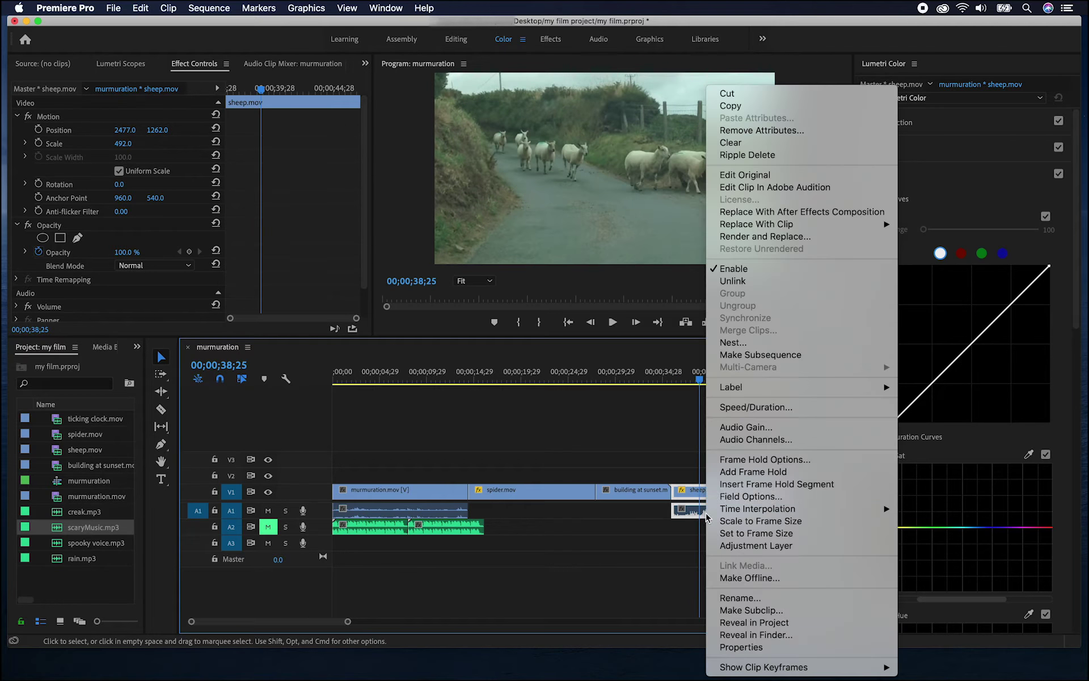
pyautogui.click(735, 280)
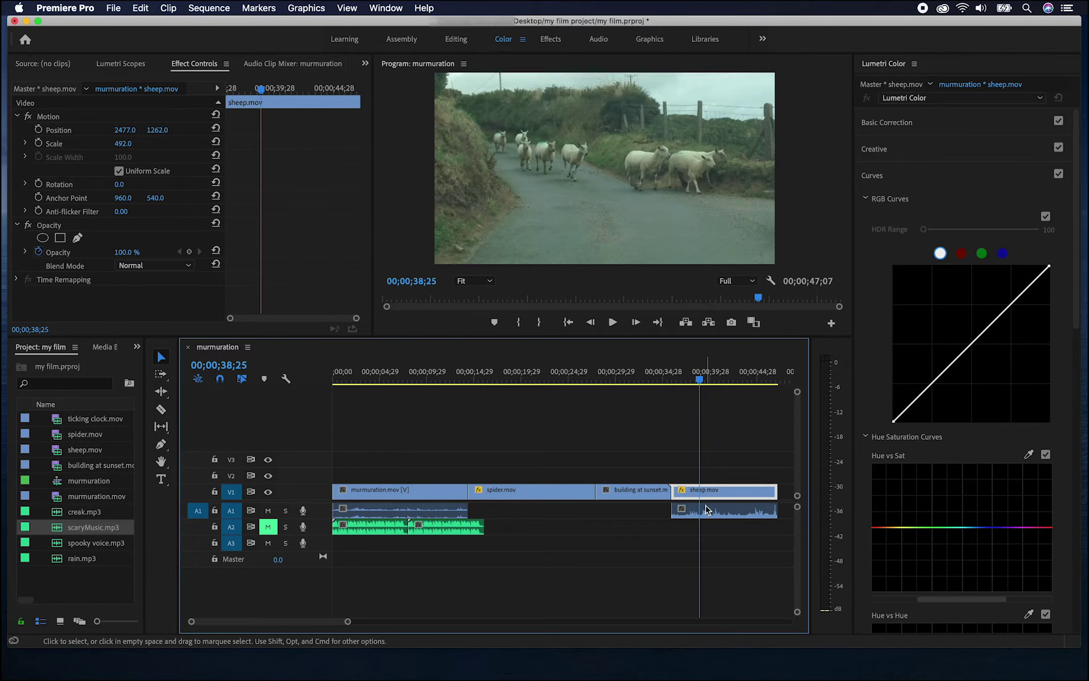
pyautogui.click(706, 509)
pyautogui.moveTo(347, 377); pyautogui.dragTo(332, 378)
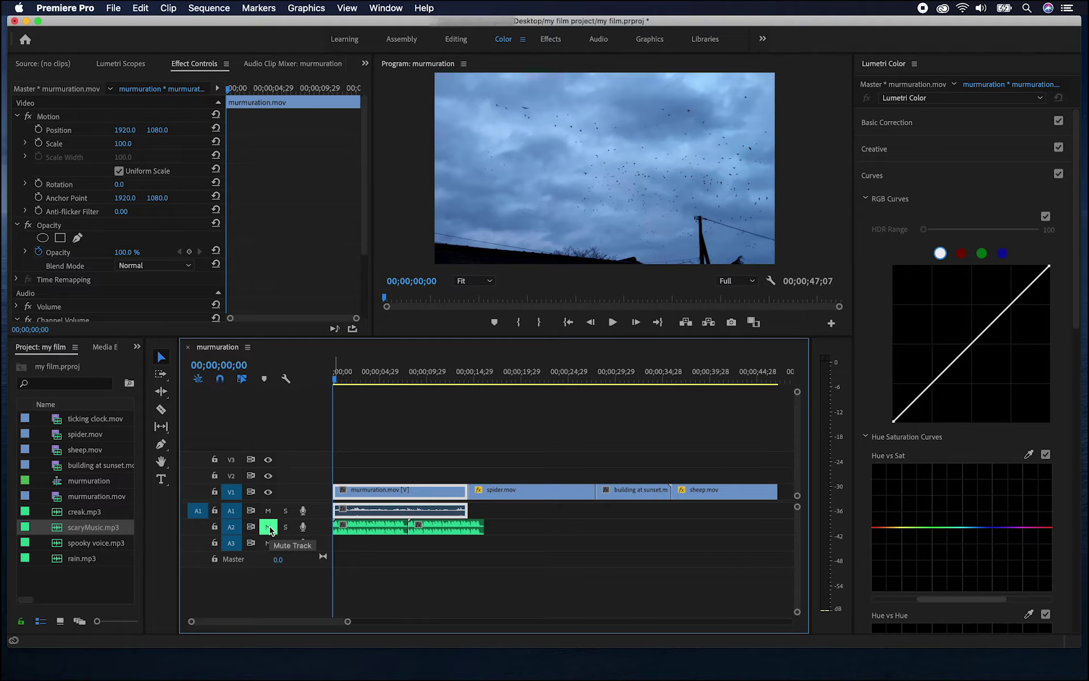
# - Unmute the scaryMusic.mp3 track A2 and play the sequence opening to hear it
pyautogui.click(270, 526)
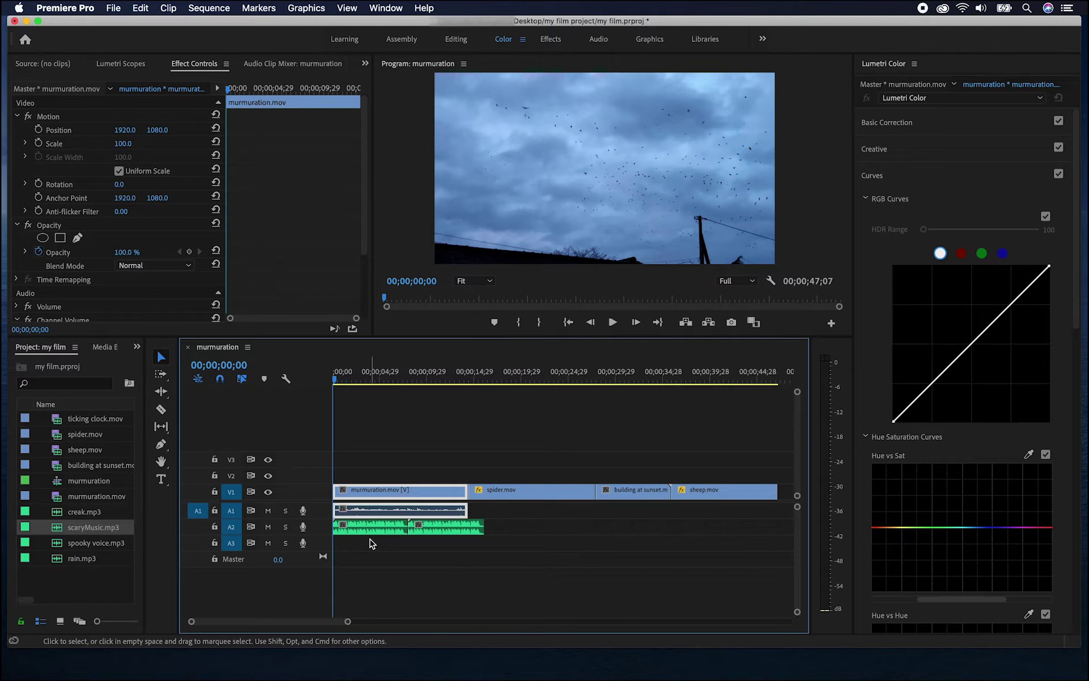
pyautogui.press('space')
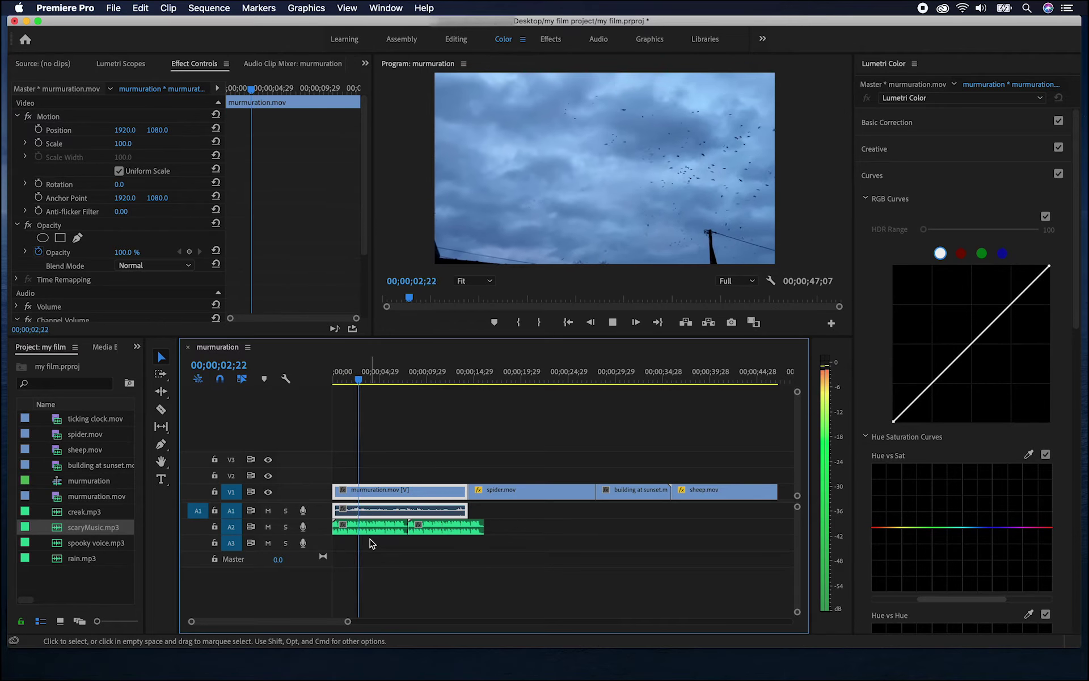
pyautogui.press('space')
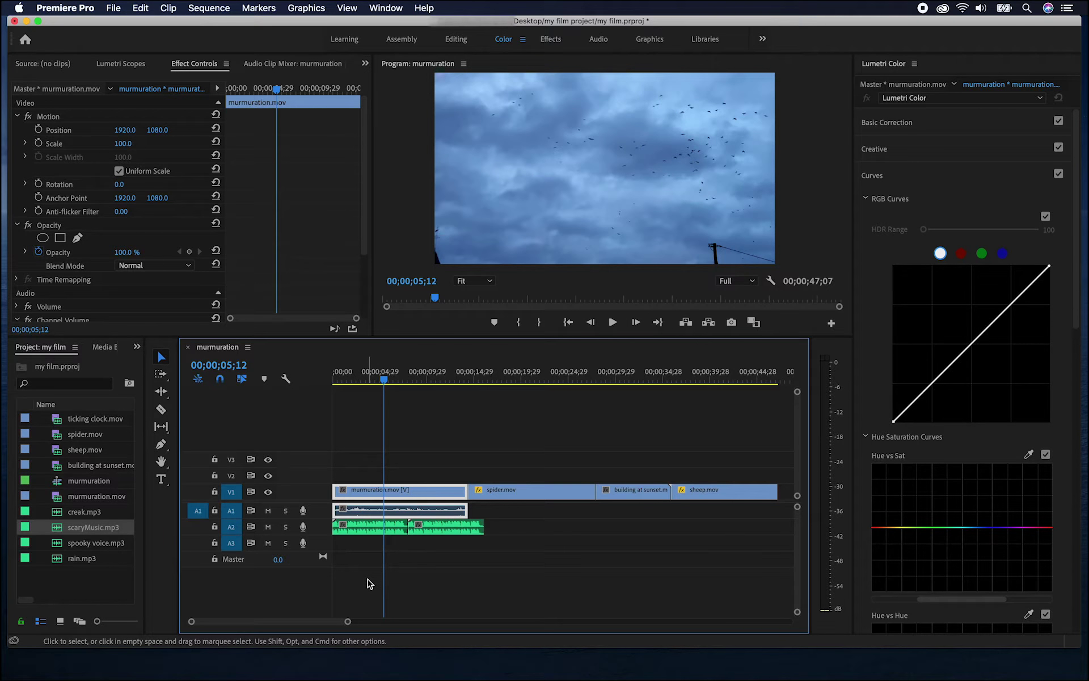
# - Lower the murmuration audio on A1 to about -26 dB and play back to check it
pyautogui.moveTo(279, 518); pyautogui.dragTo(280, 566)
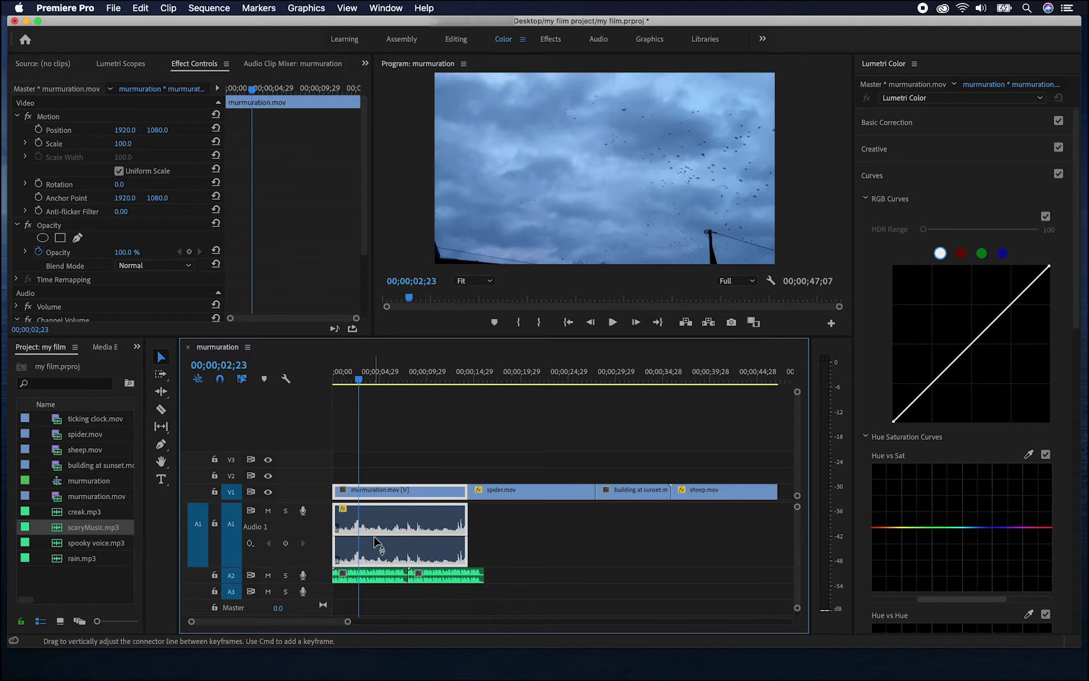
pyautogui.moveTo(381, 528); pyautogui.dragTo(381, 508)
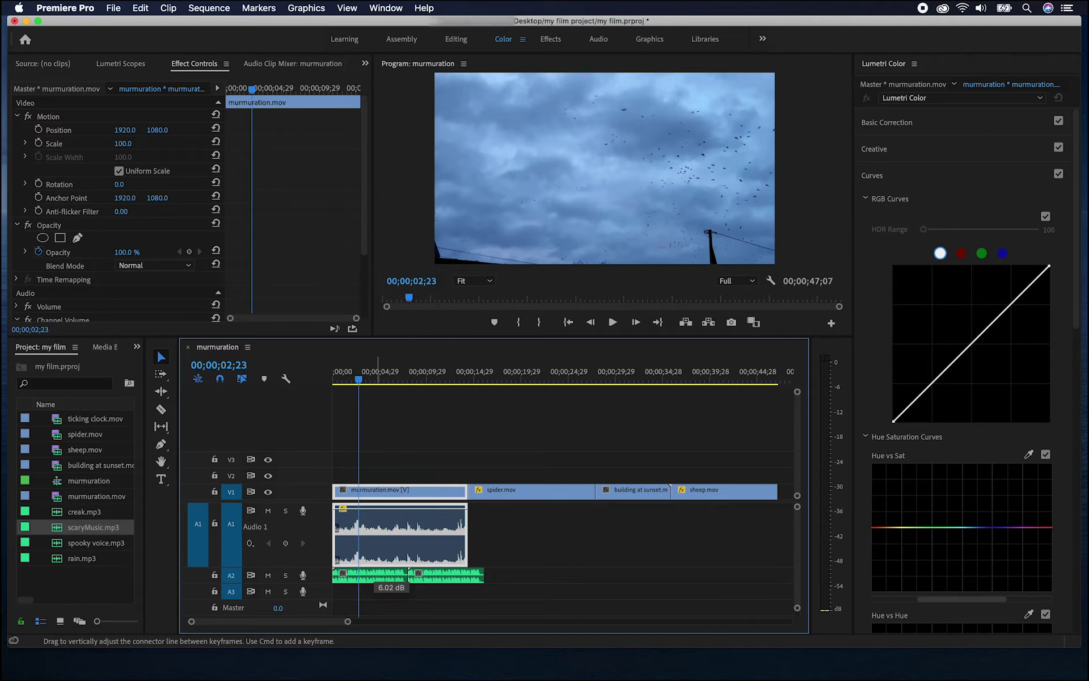
pyautogui.moveTo(382, 509)
pyautogui.mouseDown()
pyautogui.moveTo(382, 559)
pyautogui.moveTo(374, 505)
pyautogui.mouseUp()
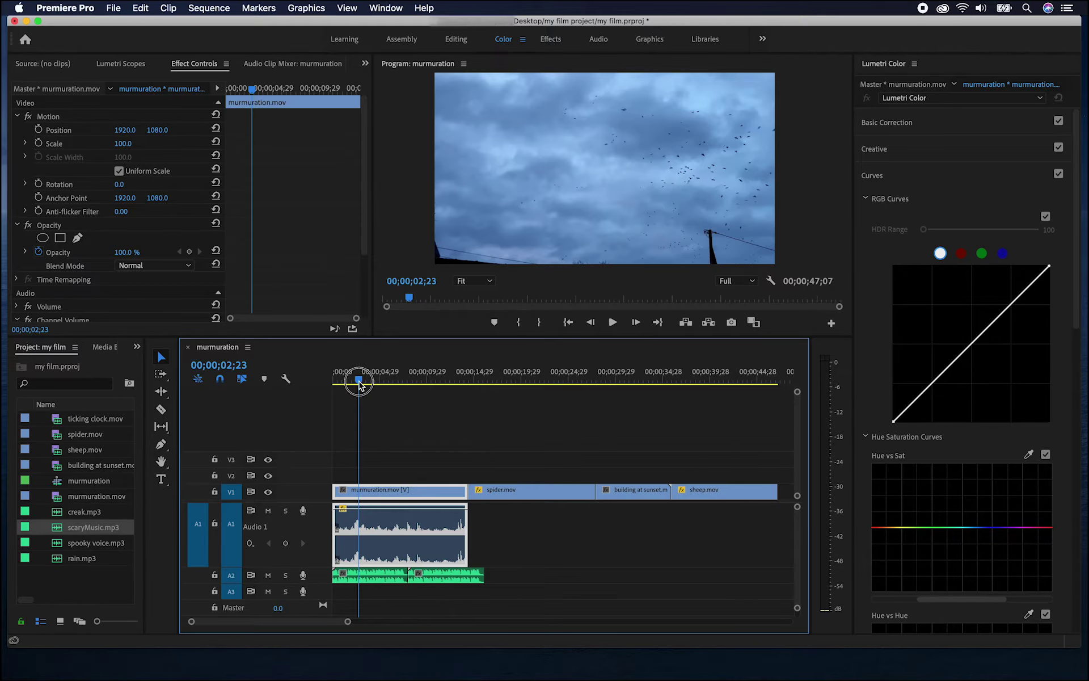
pyautogui.moveTo(358, 379); pyautogui.dragTo(345, 381)
pyautogui.press('space')
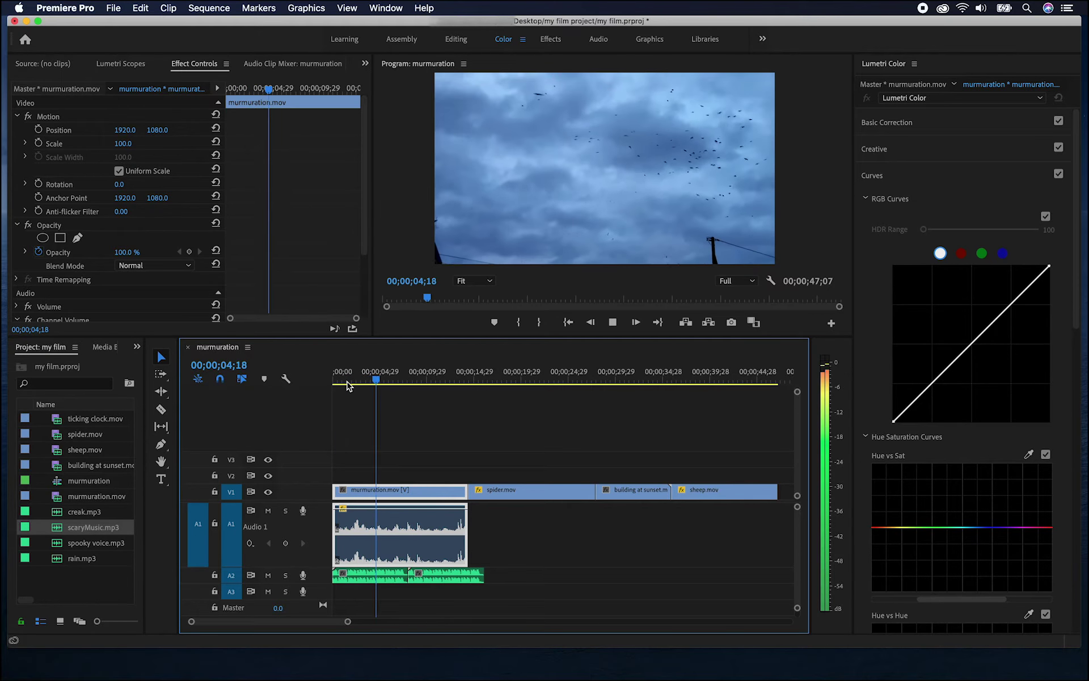
pyautogui.press('space')
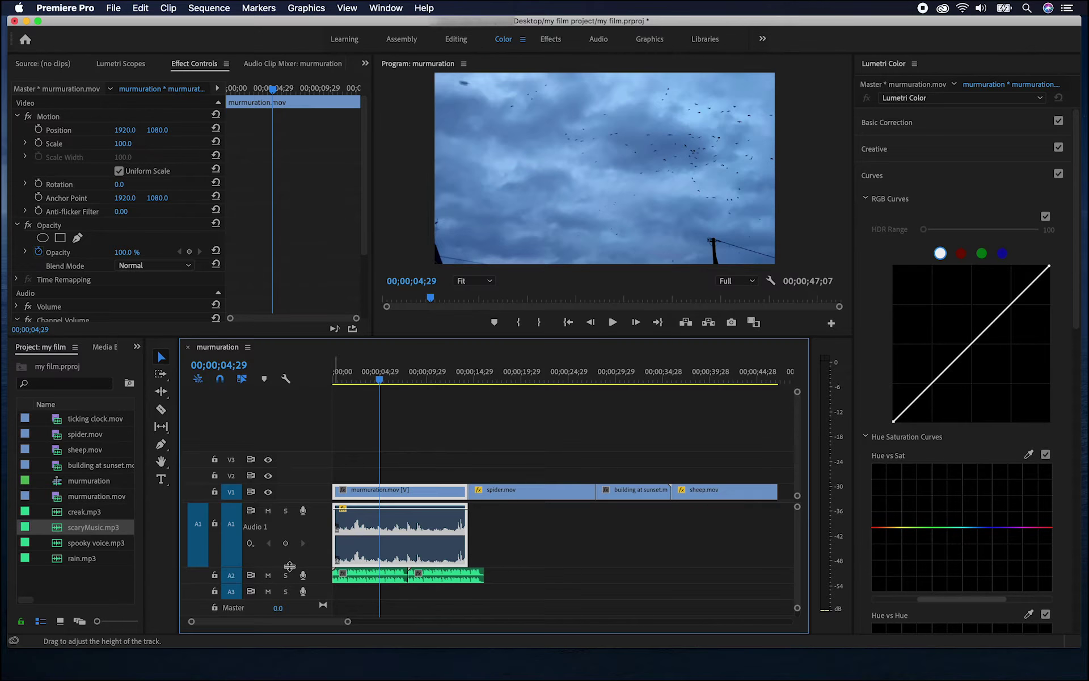
pyautogui.moveTo(289, 567)
pyautogui.mouseDown()
pyautogui.moveTo(291, 509)
pyautogui.moveTo(270, 541)
pyautogui.moveTo(270, 577)
pyautogui.mouseUp()
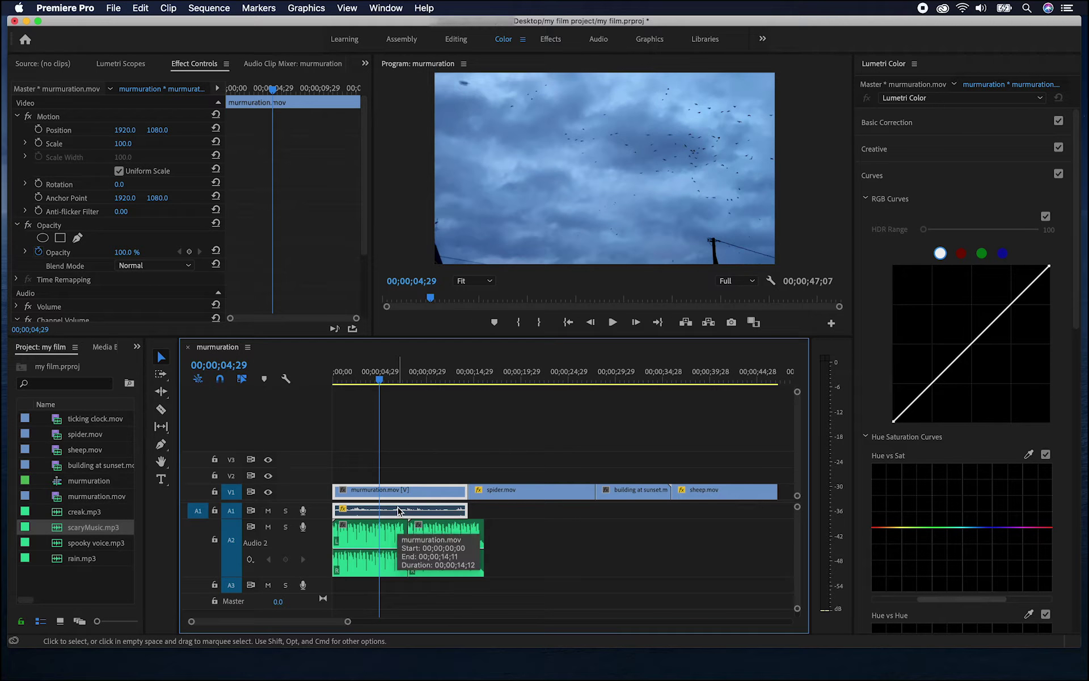
# - Lower the first scaryMusic.mp3 clip's volume and play from the start to check the mix
pyautogui.click(390, 549)
pyautogui.moveTo(390, 549); pyautogui.dragTo(389, 561)
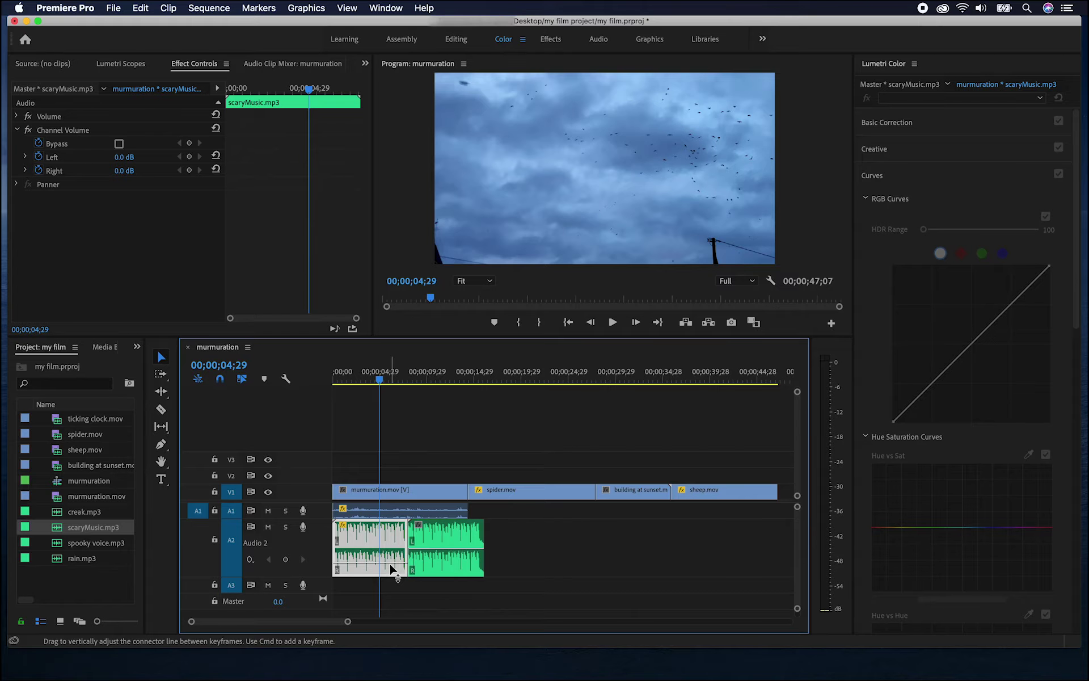
pyautogui.click(335, 377)
pyautogui.press('space')
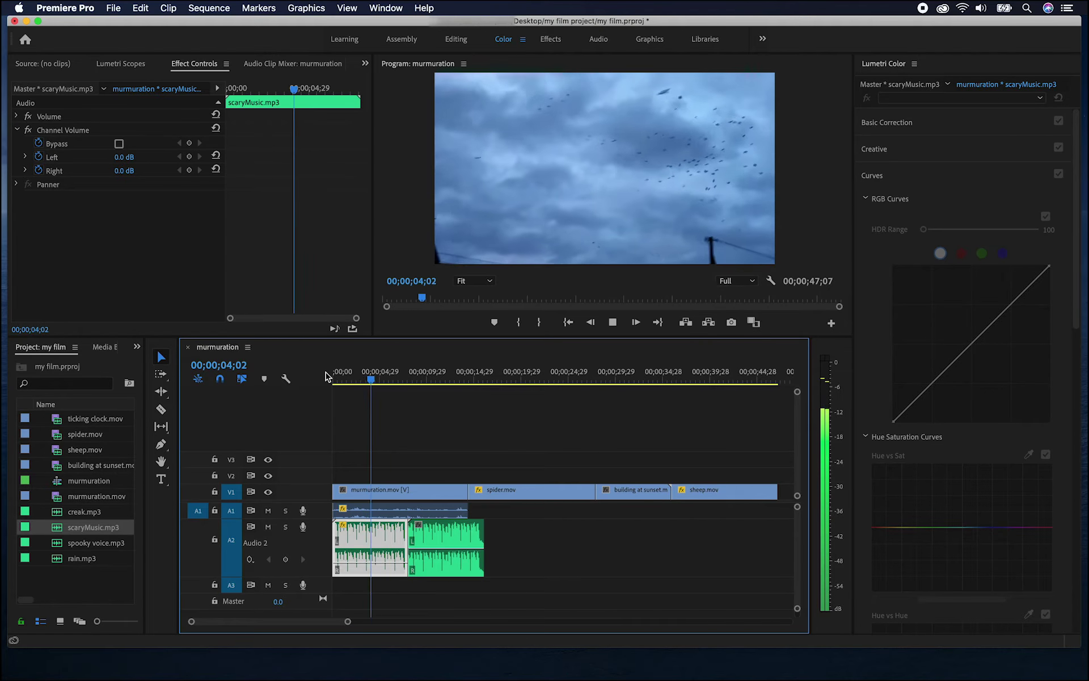
pyautogui.press('space')
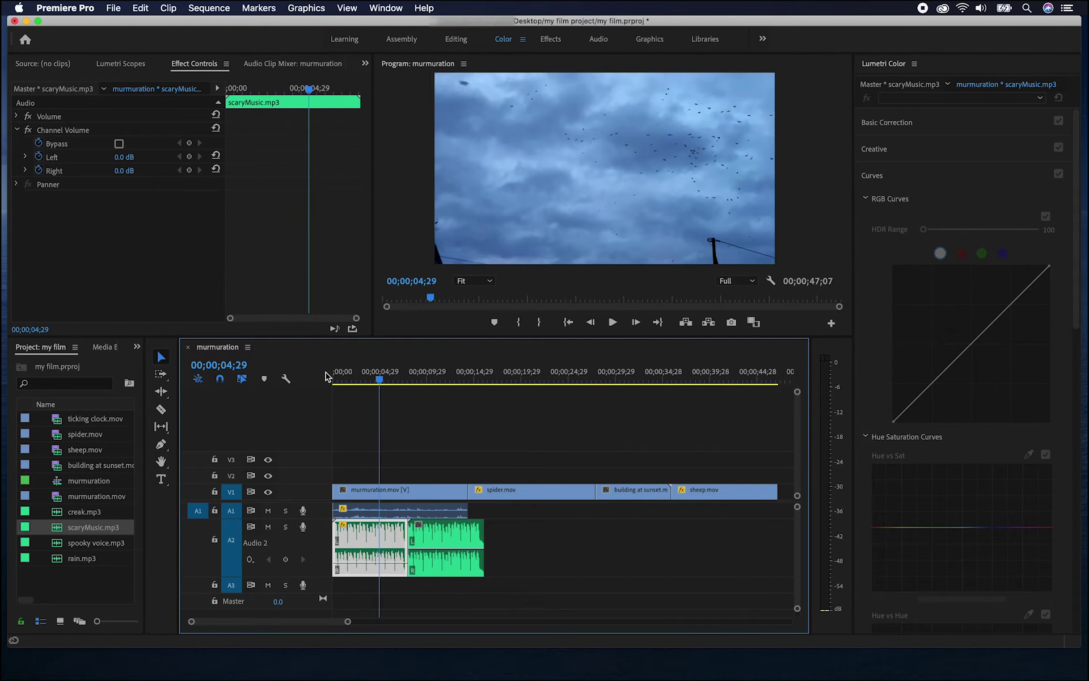
pyautogui.moveTo(91, 542); pyautogui.dragTo(173, 538)
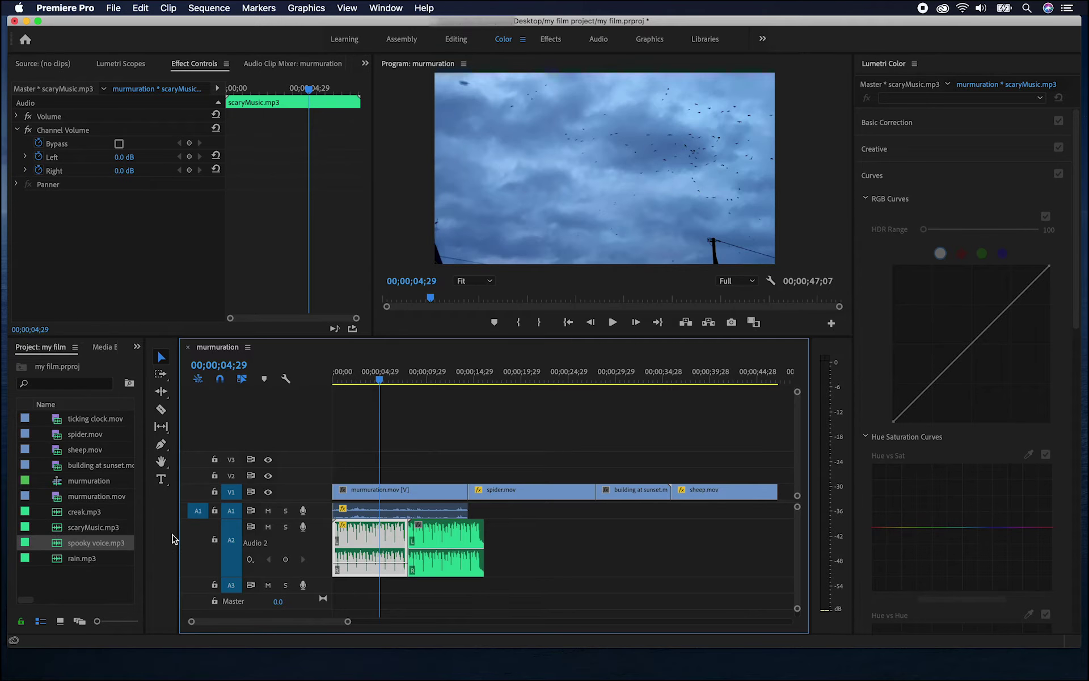
# - Place spooky voice.mp3 on A3 at 00;00;04;29, undo the extra A4 copy, and trim its end shorter
pyautogui.moveTo(65, 545); pyautogui.dragTo(384, 591)
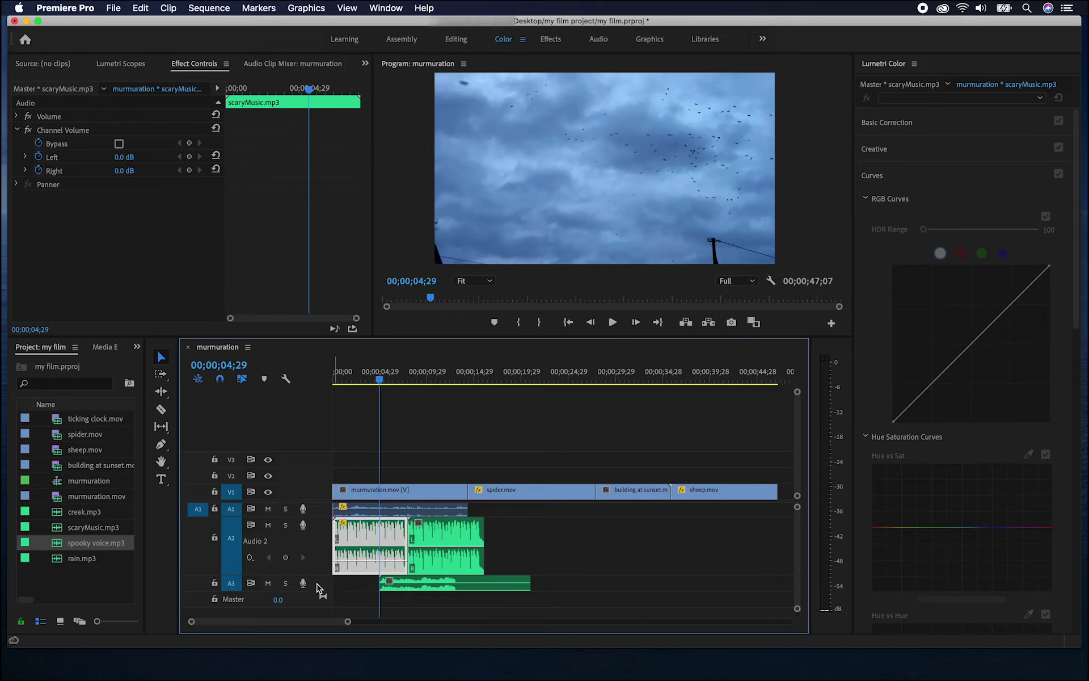
pyautogui.moveTo(59, 545); pyautogui.dragTo(386, 618)
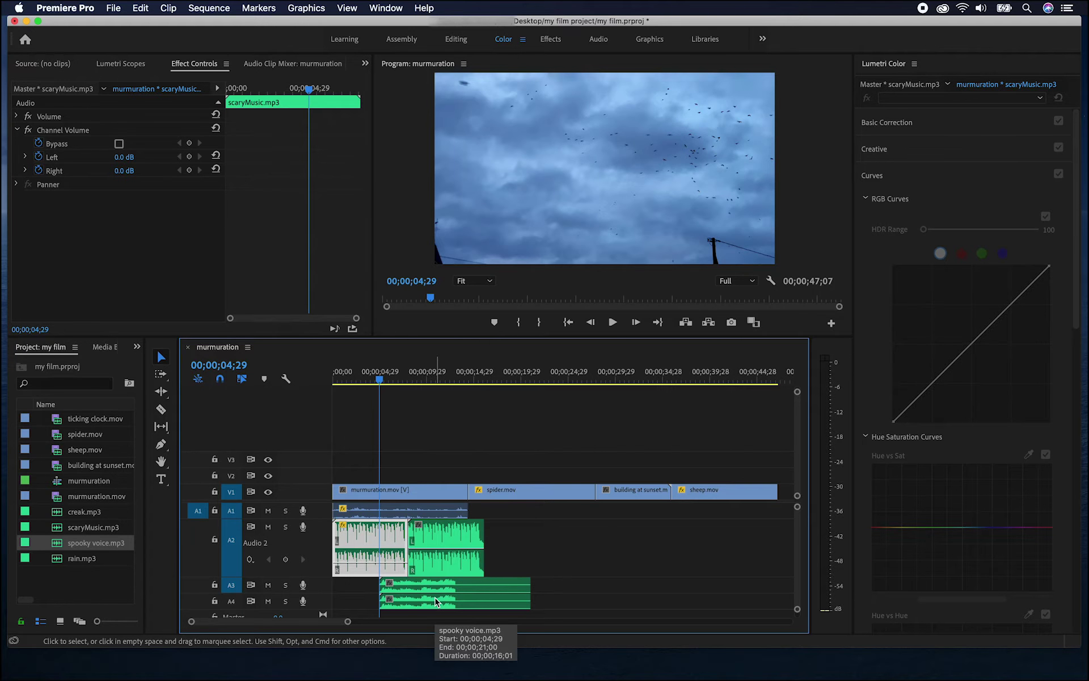
pyautogui.press('super+z')
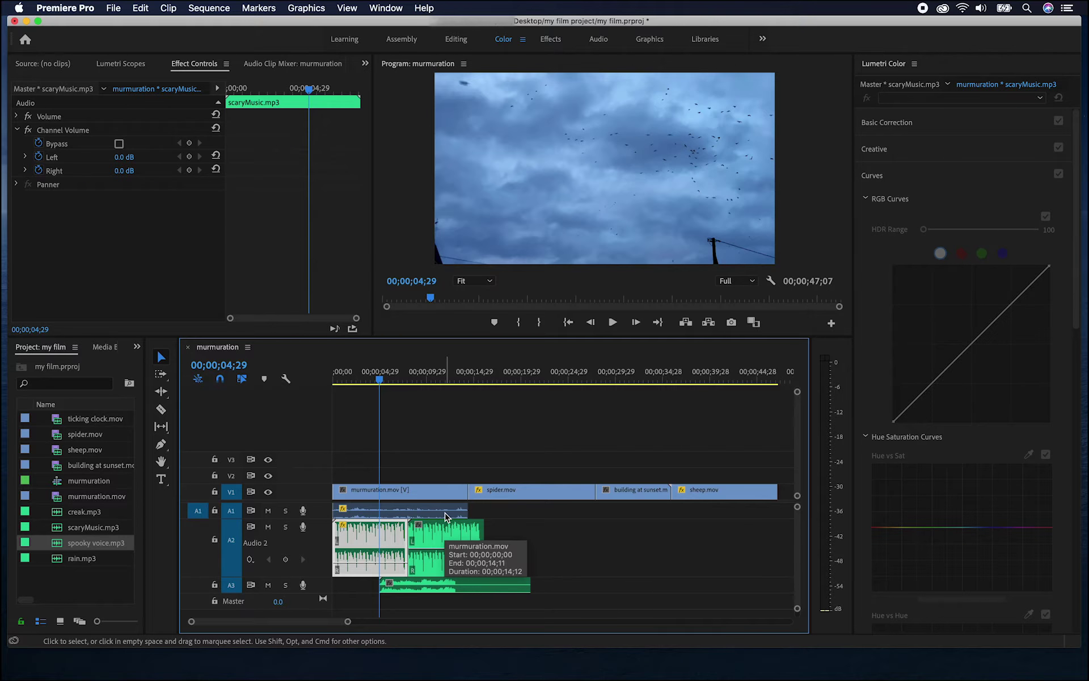
pyautogui.press('space')
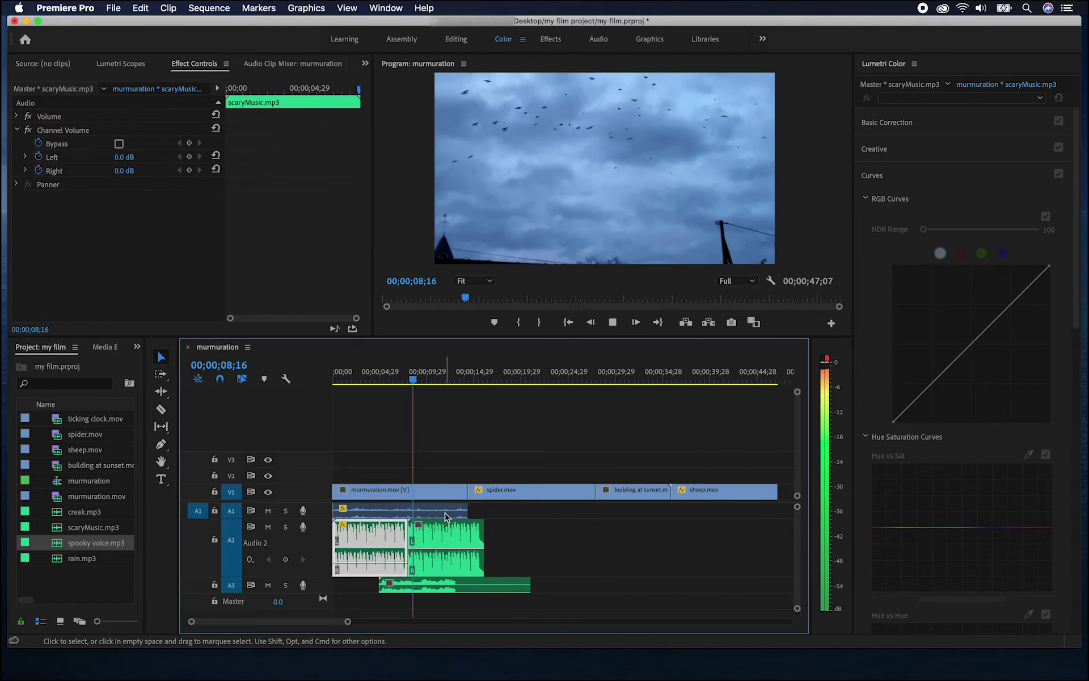
pyautogui.click(445, 516)
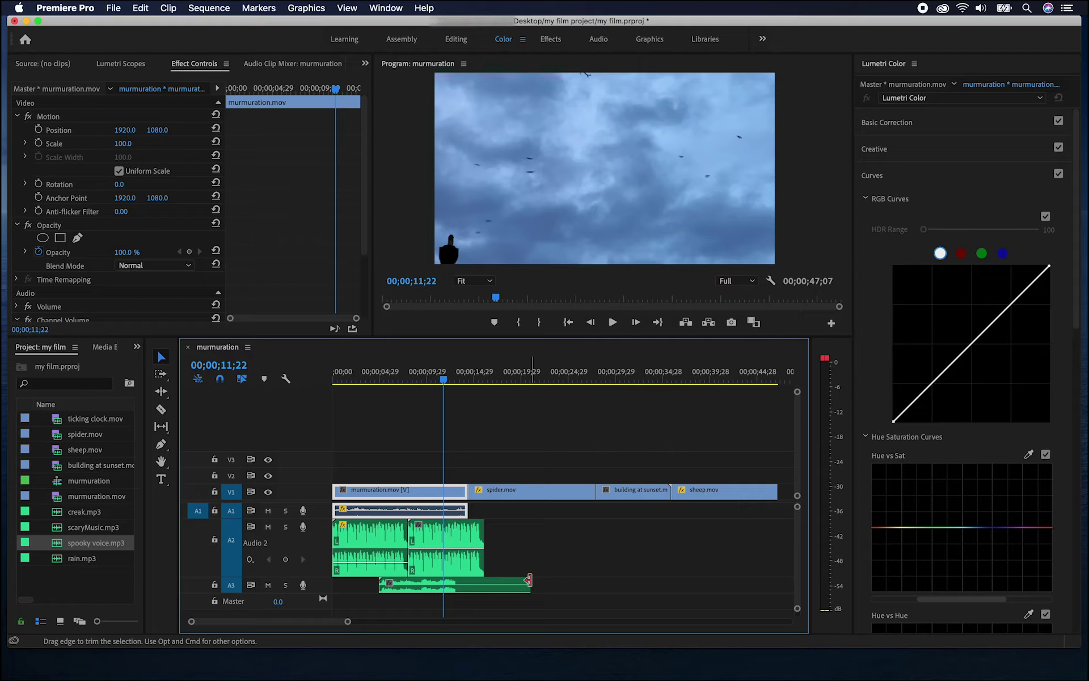
pyautogui.moveTo(528, 581); pyautogui.dragTo(452, 583)
pyautogui.click(161, 409)
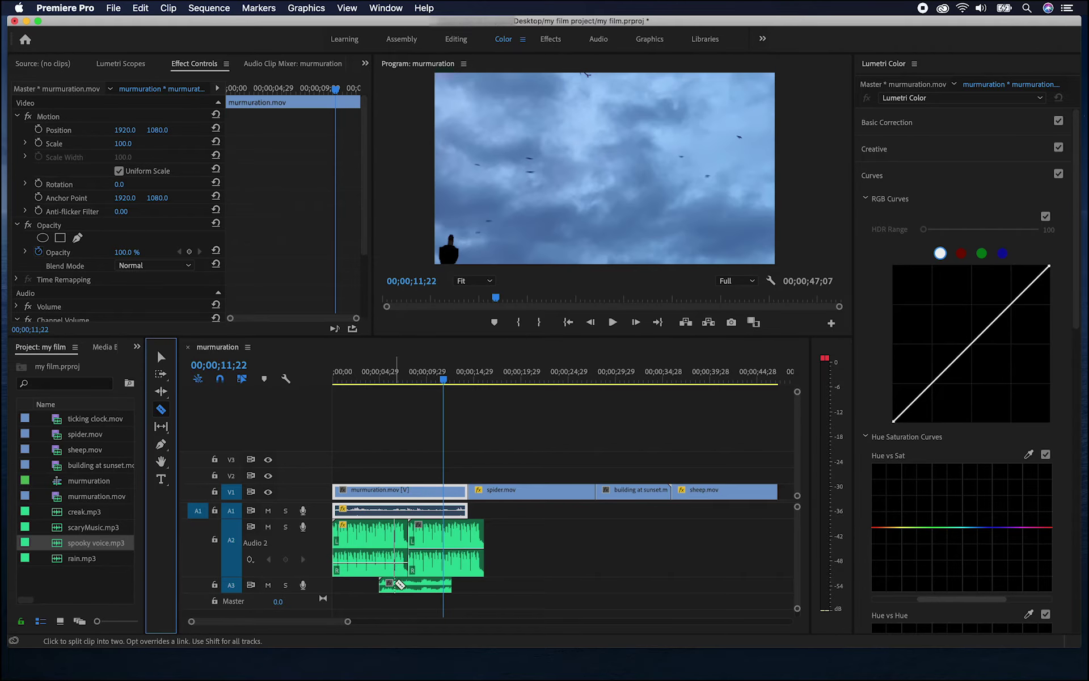
pyautogui.click(393, 584)
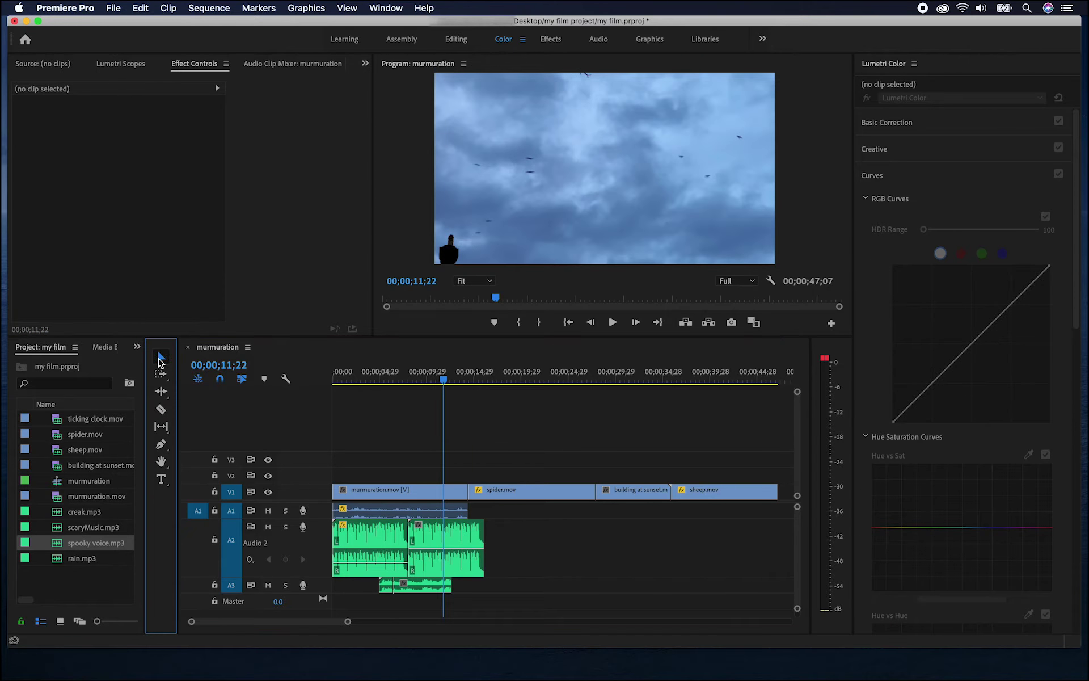
pyautogui.click(389, 589)
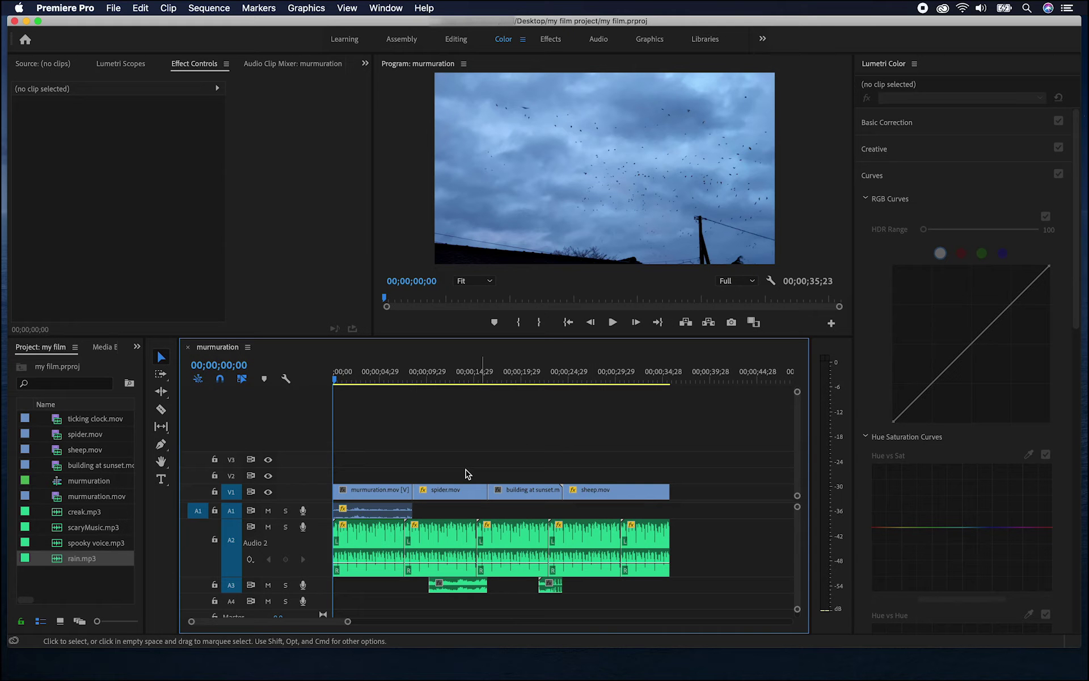
pyautogui.moveTo(391, 375)
pyautogui.mouseDown()
pyautogui.moveTo(418, 377)
pyautogui.moveTo(389, 379)
pyautogui.mouseUp()
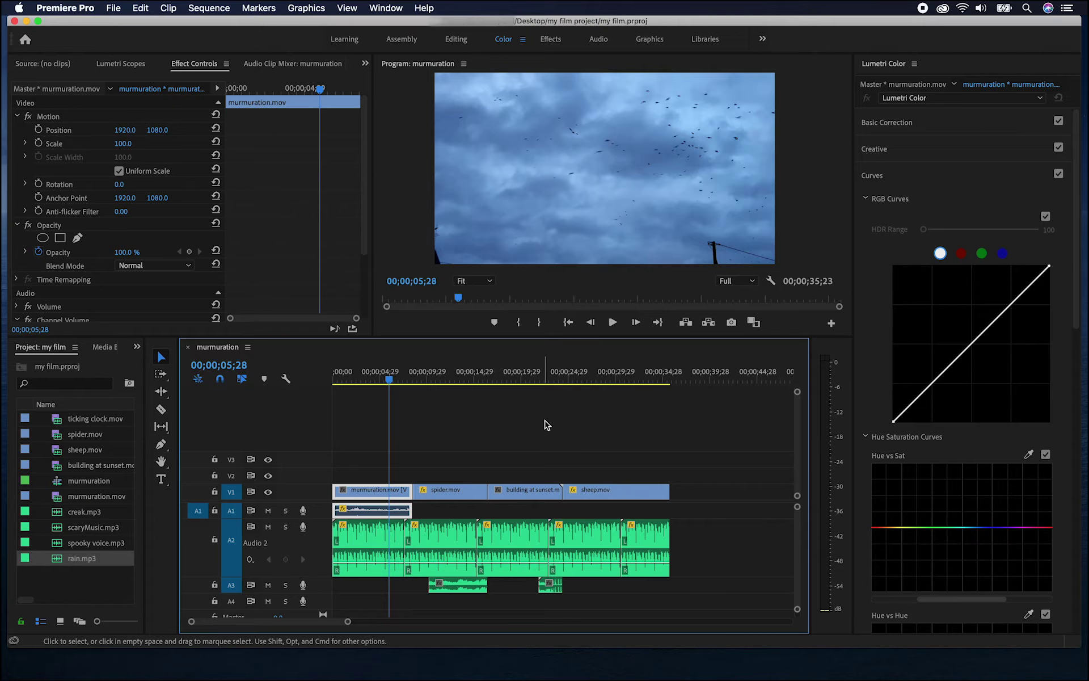
pyautogui.click(550, 39)
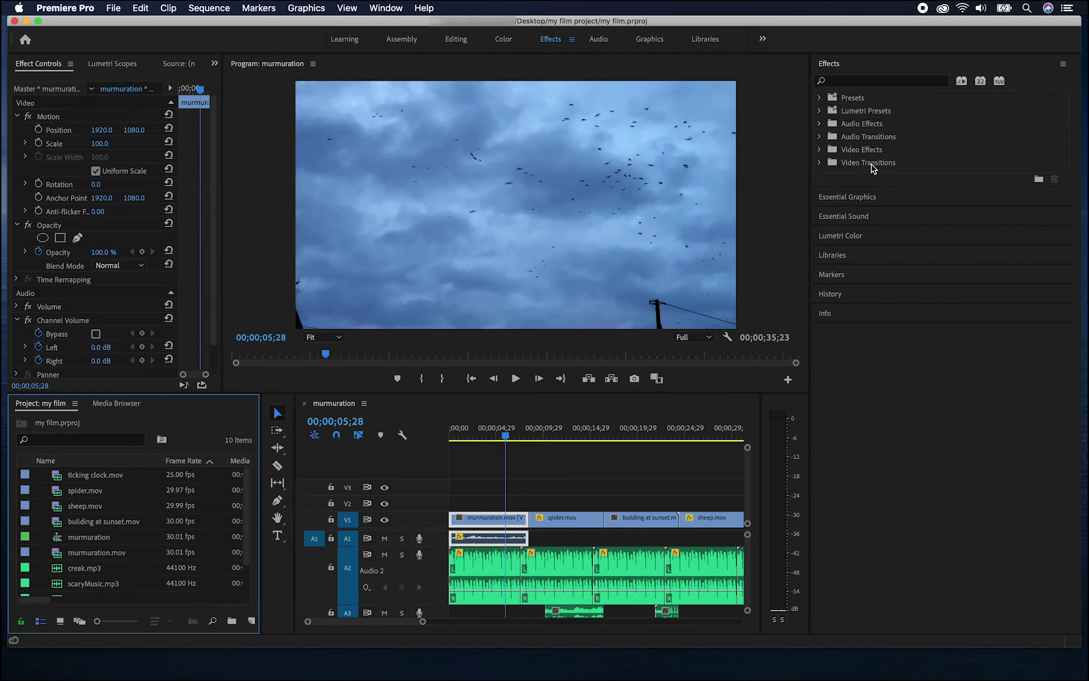
# - Try a Cross Dissolve on the murmuration–spider cut, preview it, then remove it
pyautogui.click(819, 163)
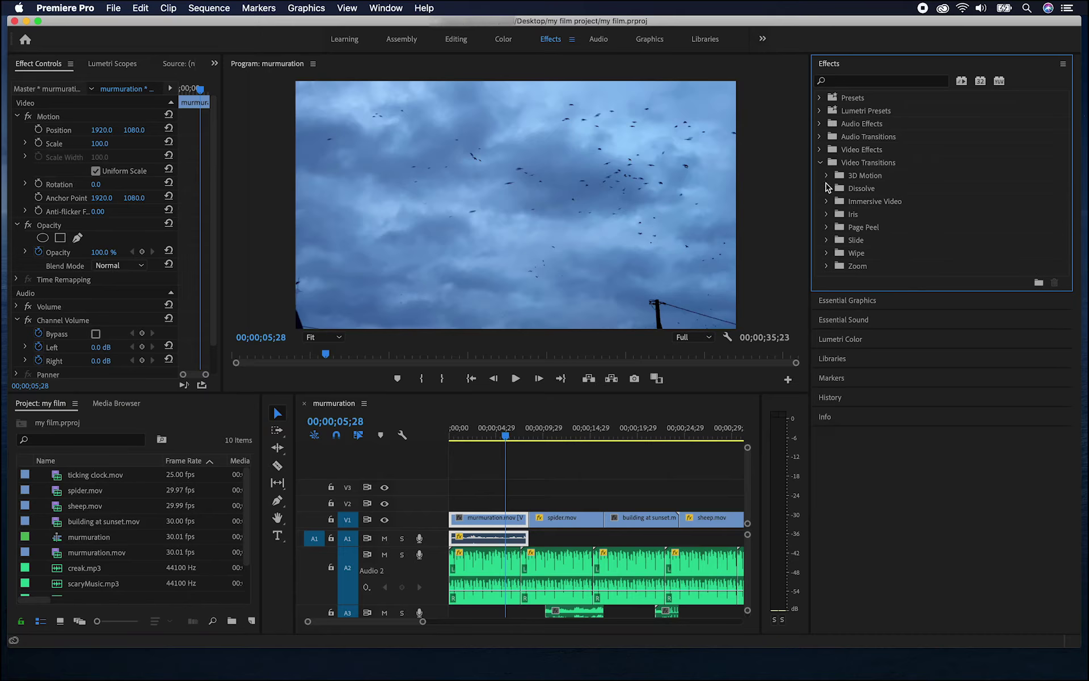
pyautogui.click(826, 188)
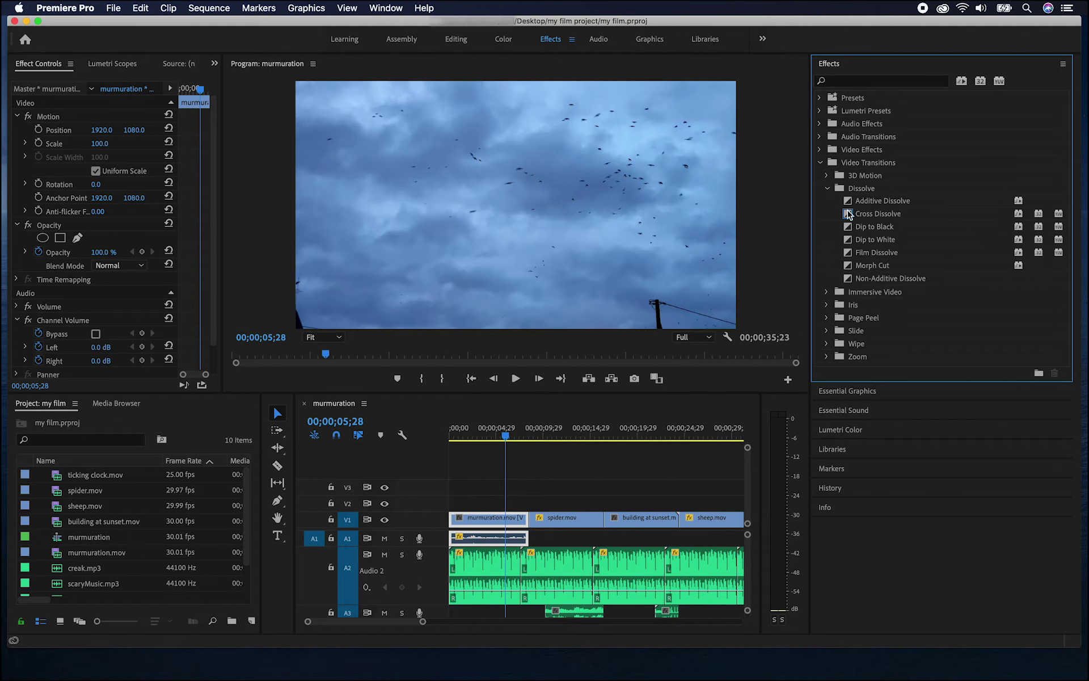
pyautogui.moveTo(847, 214); pyautogui.dragTo(532, 526)
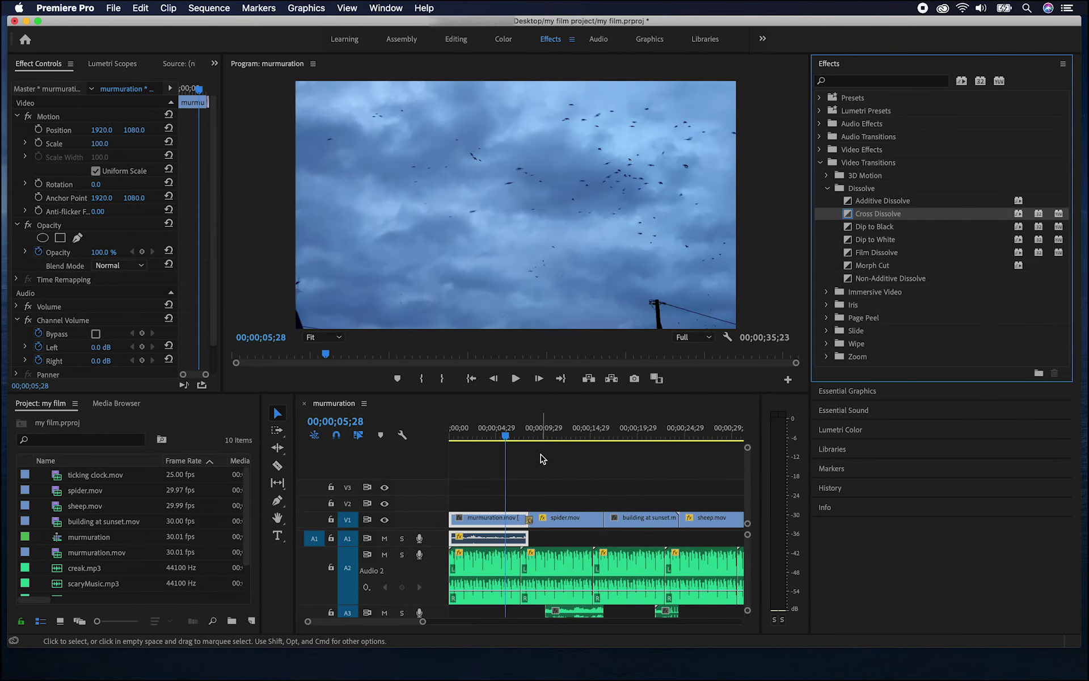
pyautogui.moveTo(506, 435); pyautogui.dragTo(522, 441)
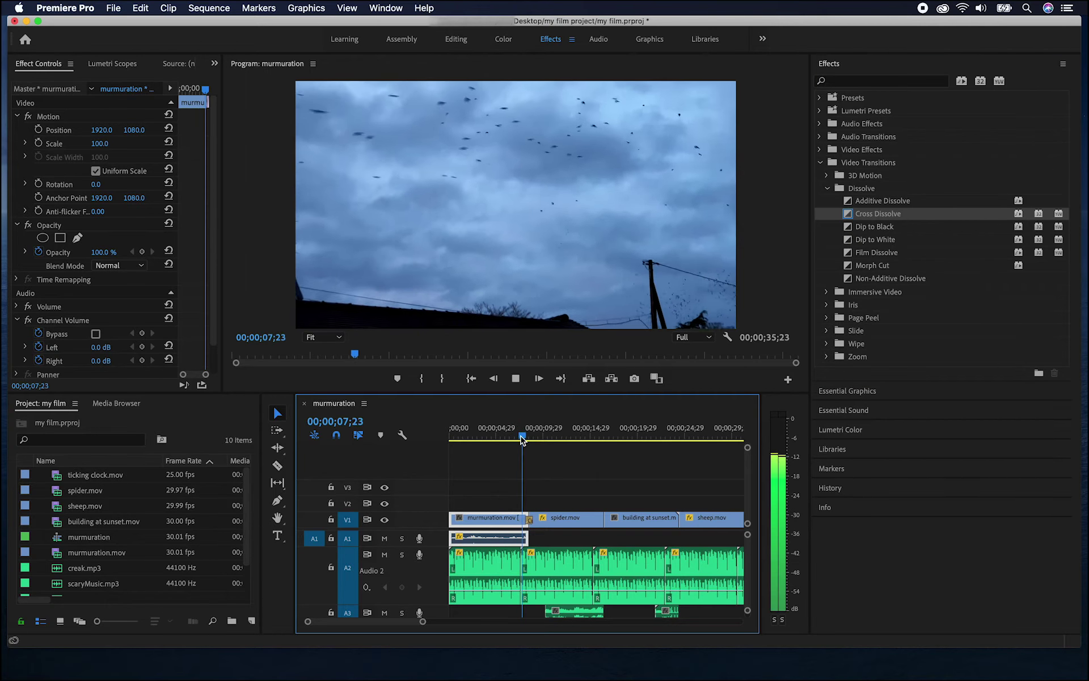
pyautogui.press('space')
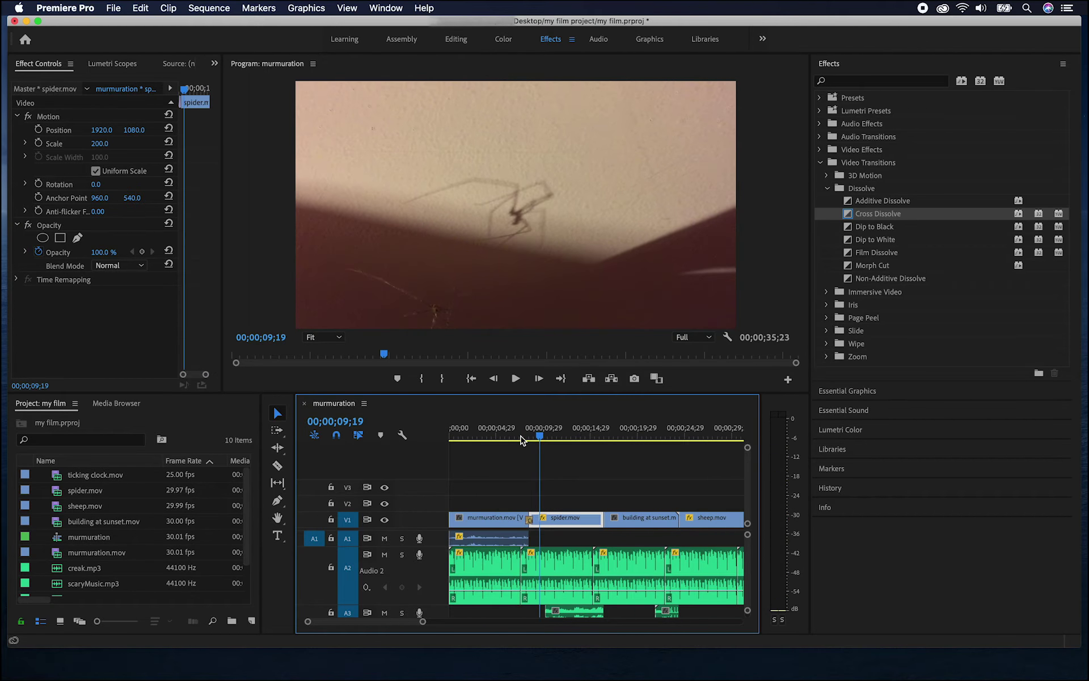
pyautogui.click(530, 521)
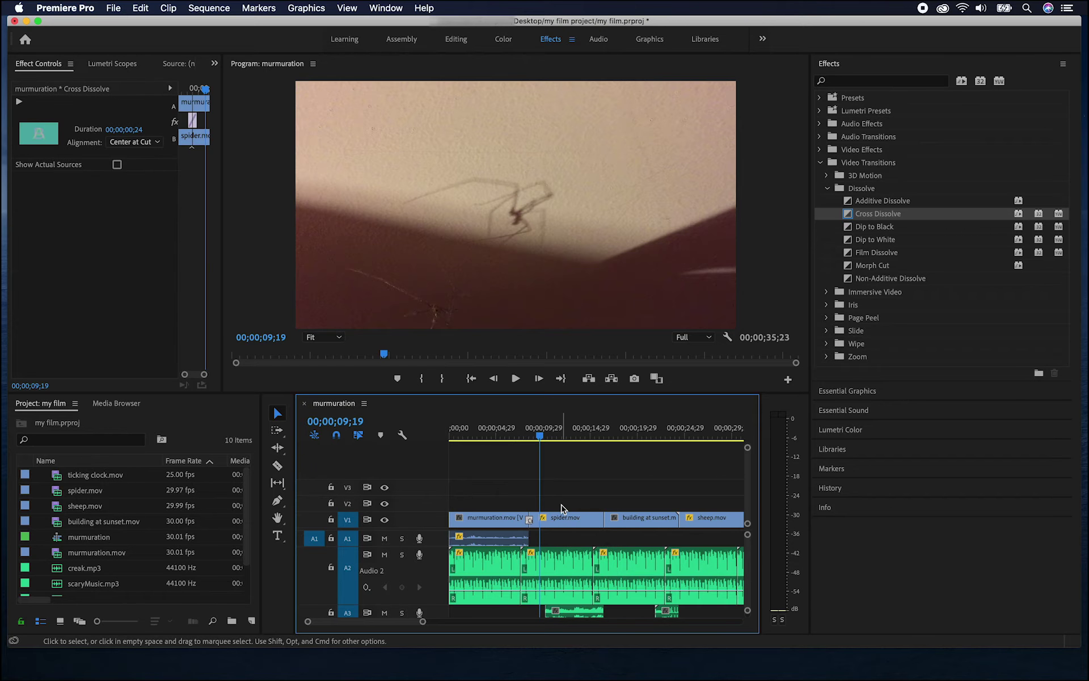
pyautogui.press('Delete')
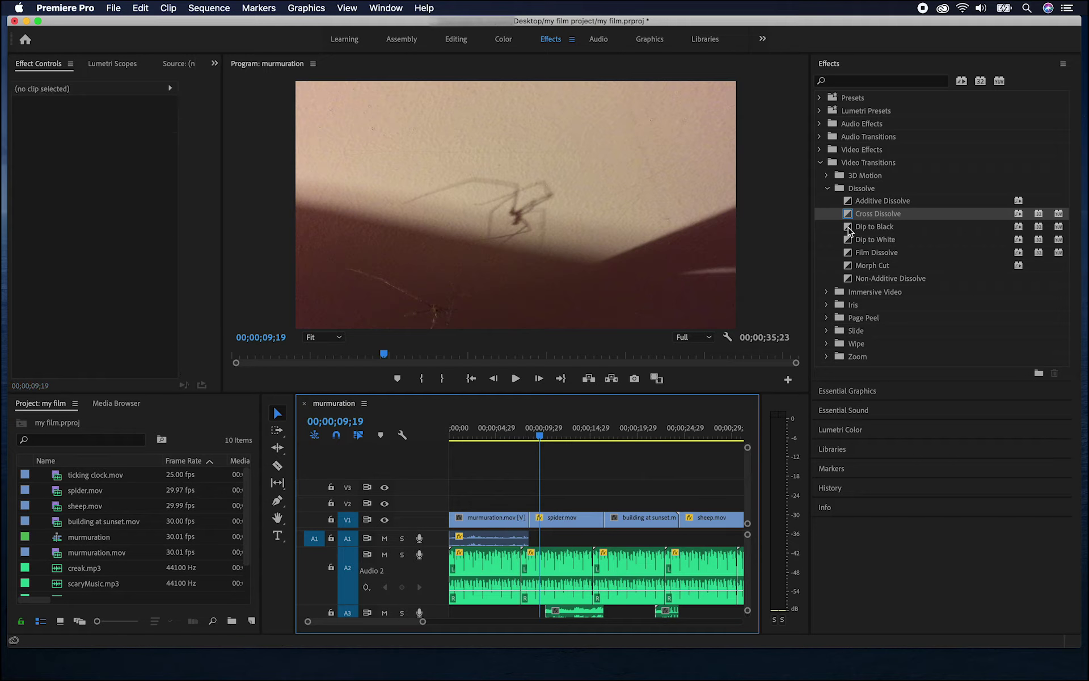
# - Put Dip to Black on the murmuration–spider cut and preview it
pyautogui.moveTo(850, 226); pyautogui.dragTo(528, 521)
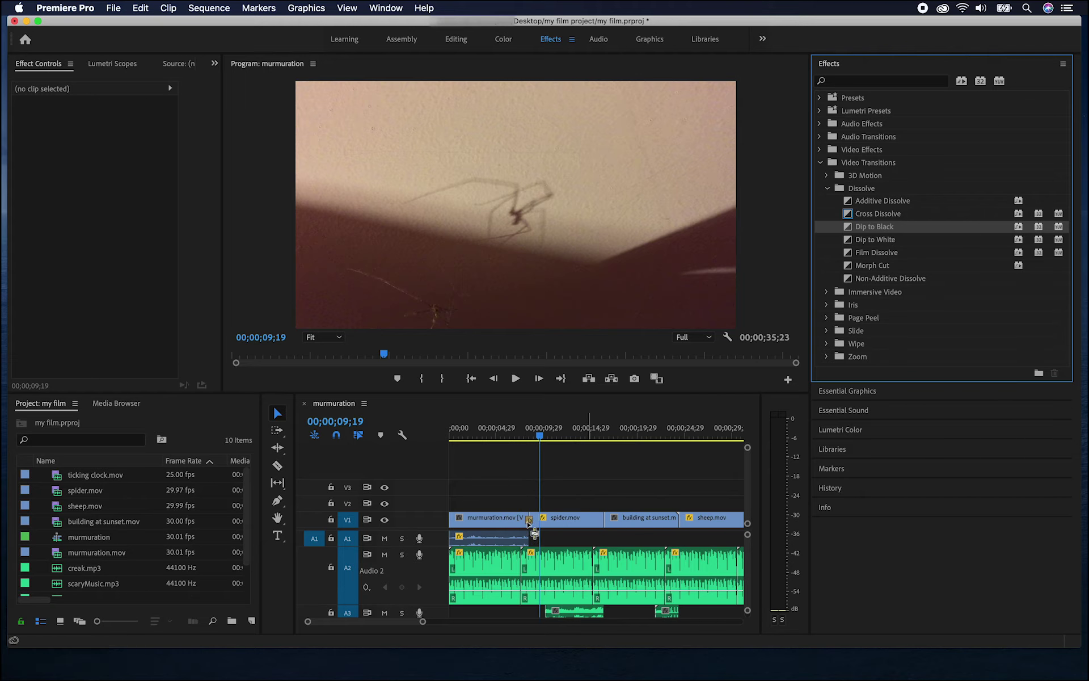
pyautogui.moveTo(539, 437); pyautogui.dragTo(523, 444)
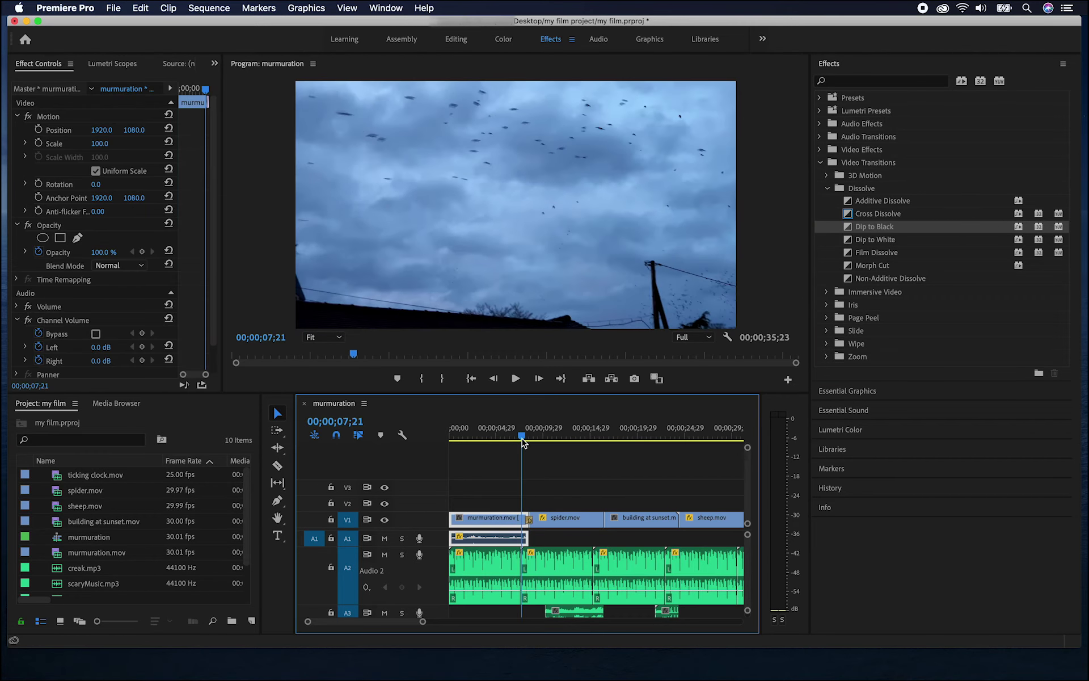
pyautogui.press('space')
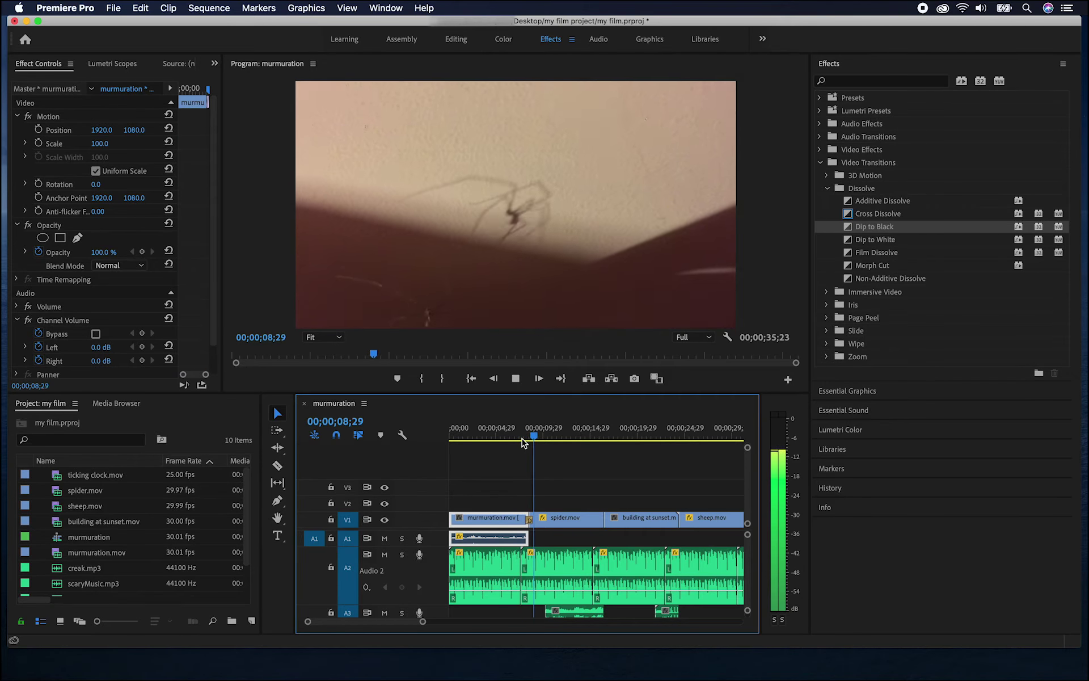
pyautogui.press('space')
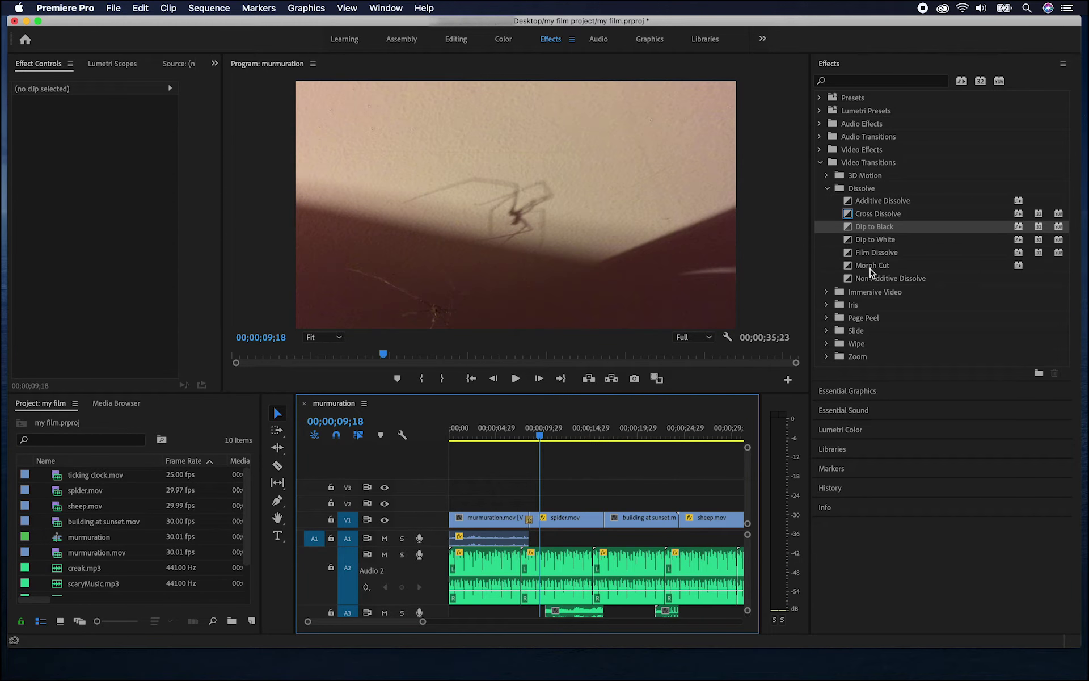
# - Set the Dip to Black duration to 00;00;02;18 in Effect Controls and preview the fade
pyautogui.click(530, 523)
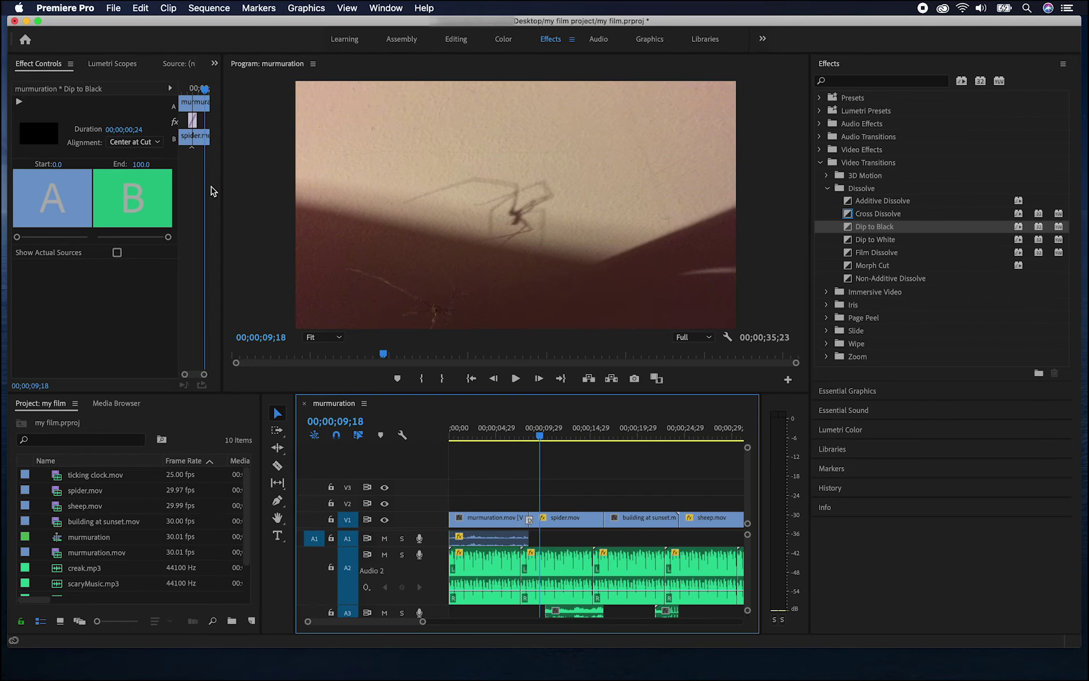
pyautogui.moveTo(221, 185); pyautogui.dragTo(341, 186)
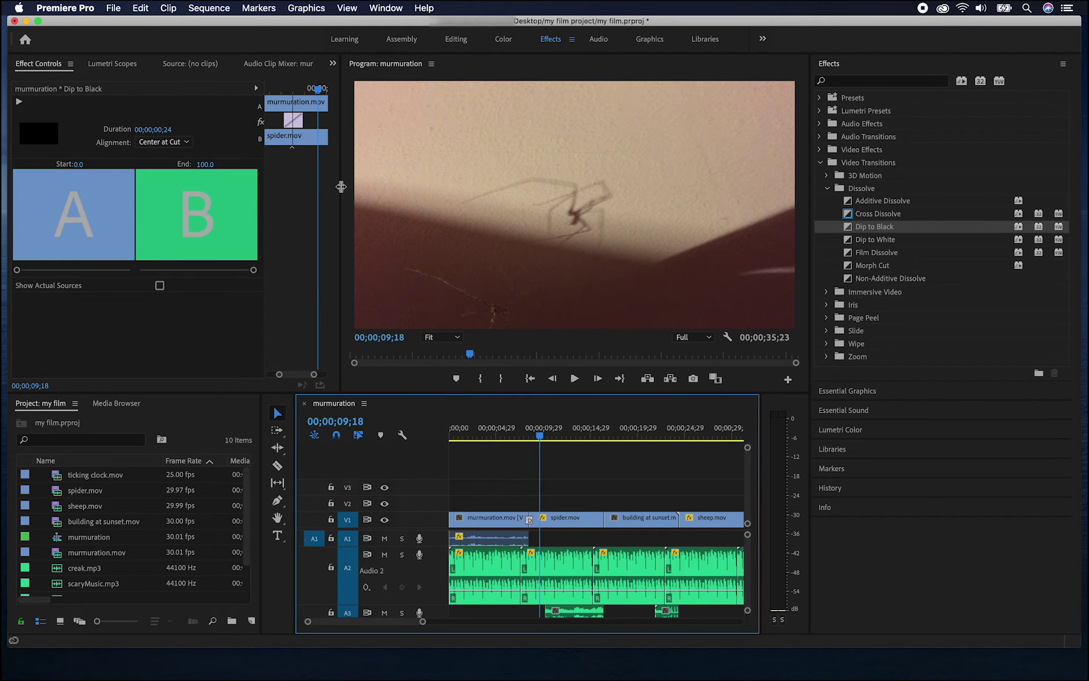
pyautogui.click(164, 142)
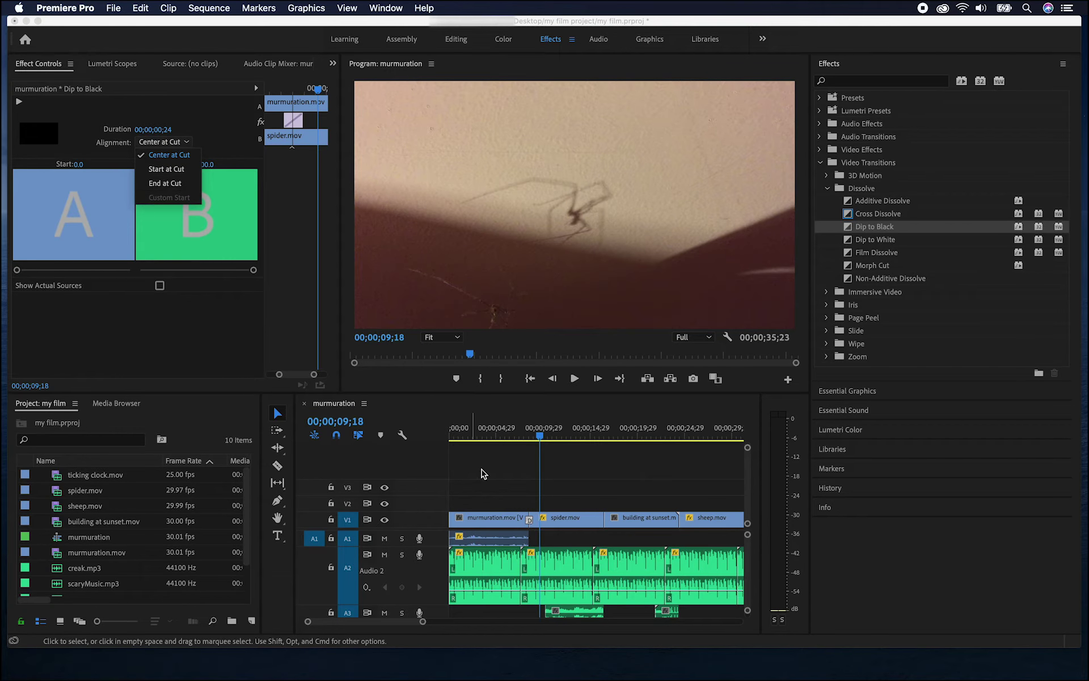
pyautogui.click(170, 133)
pyautogui.moveTo(165, 130); pyautogui.dragTo(170, 129)
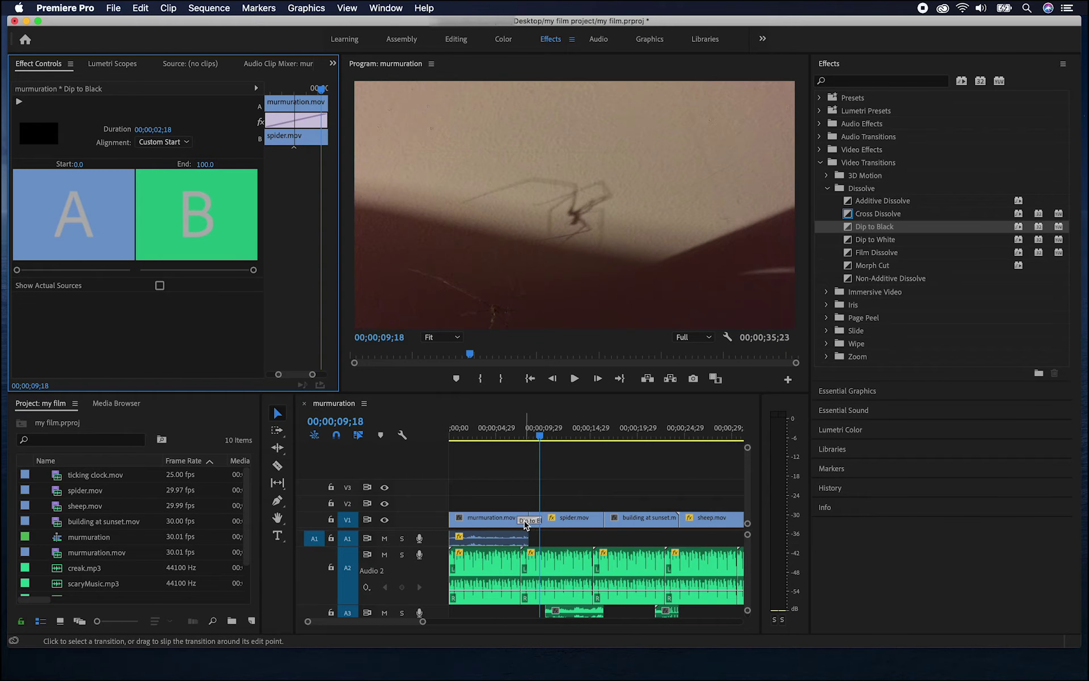
pyautogui.moveTo(537, 437); pyautogui.dragTo(512, 442)
pyautogui.press('space')
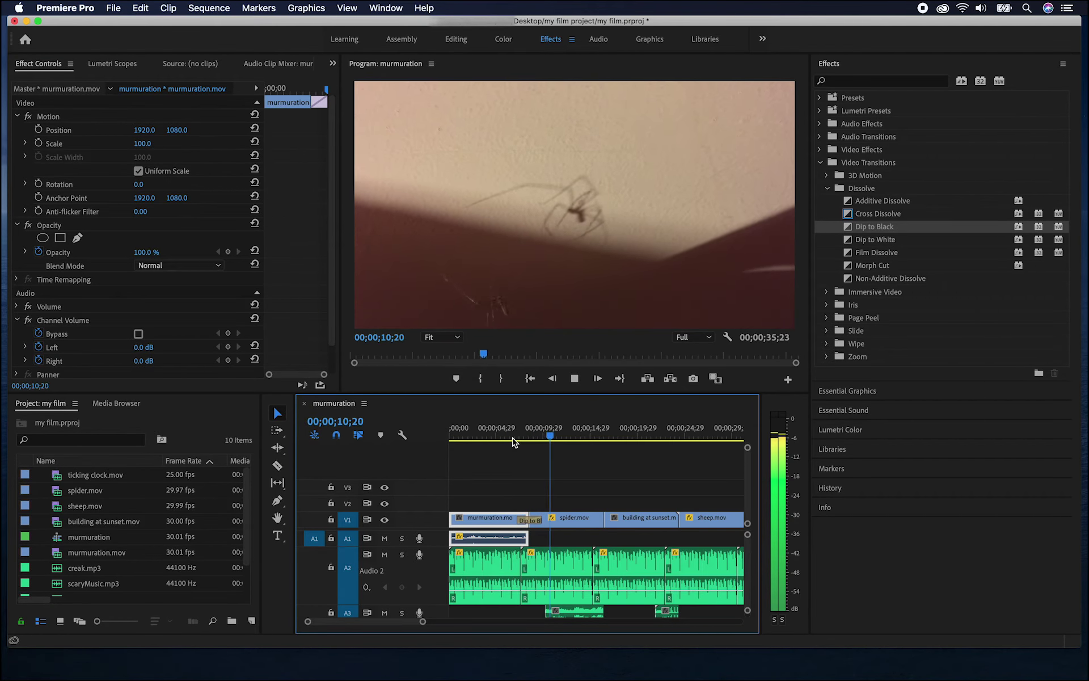
pyautogui.click(558, 513)
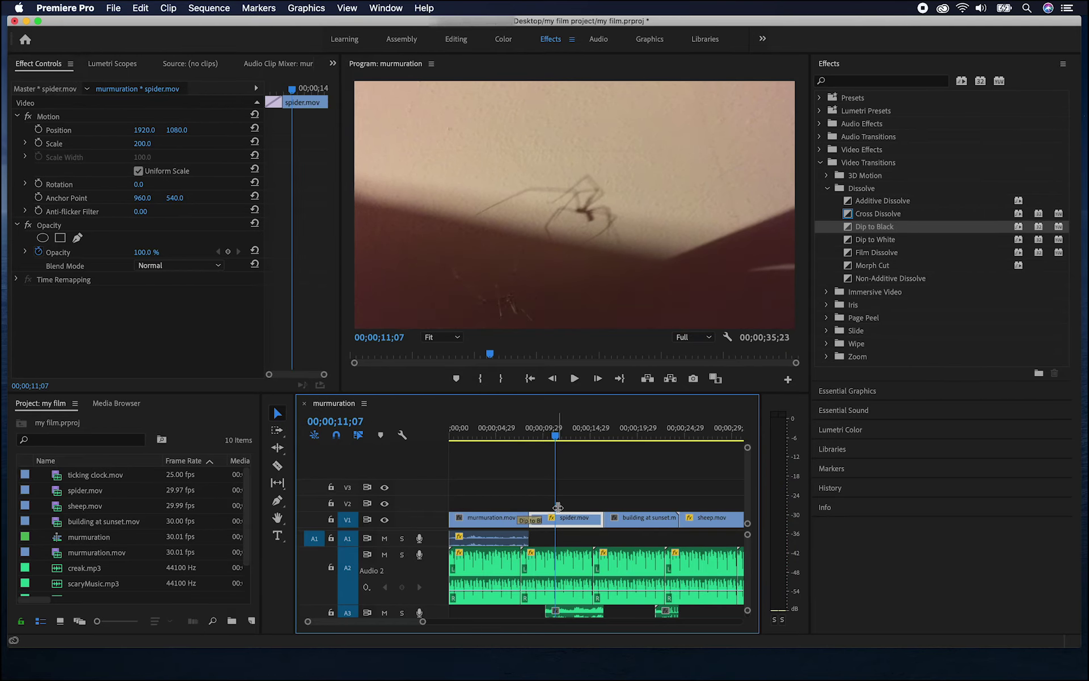
# - Add a Constant Power crossfade at the Audio 2 edit point and lengthen it to 00;00;03;13
pyautogui.hscroll(2, 652, 482)
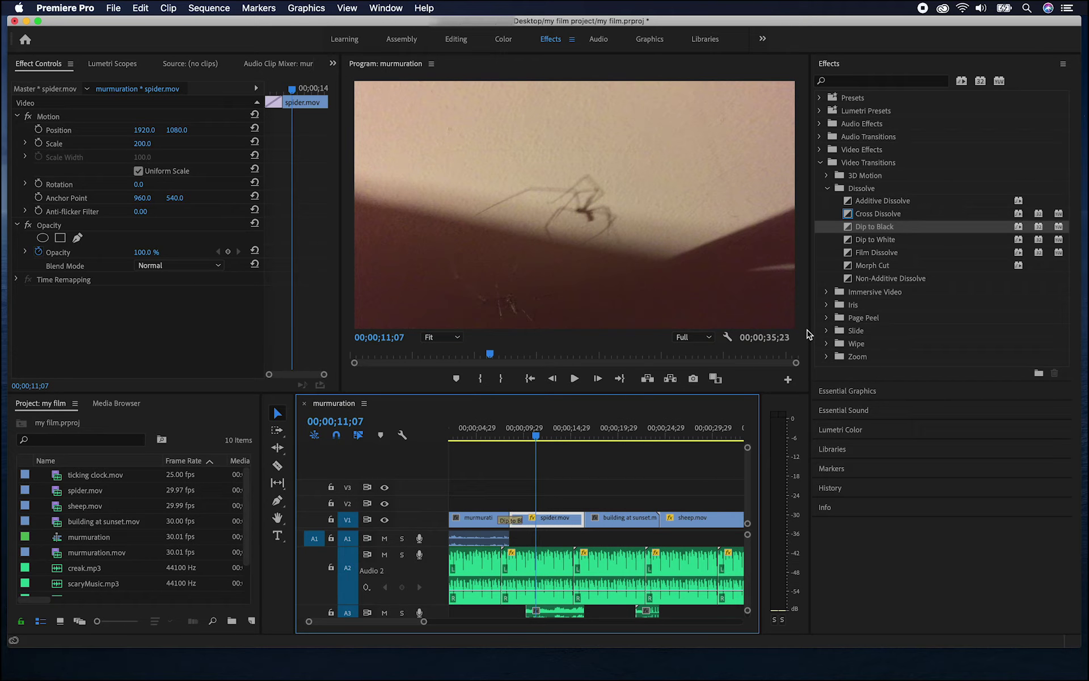
pyautogui.click(822, 163)
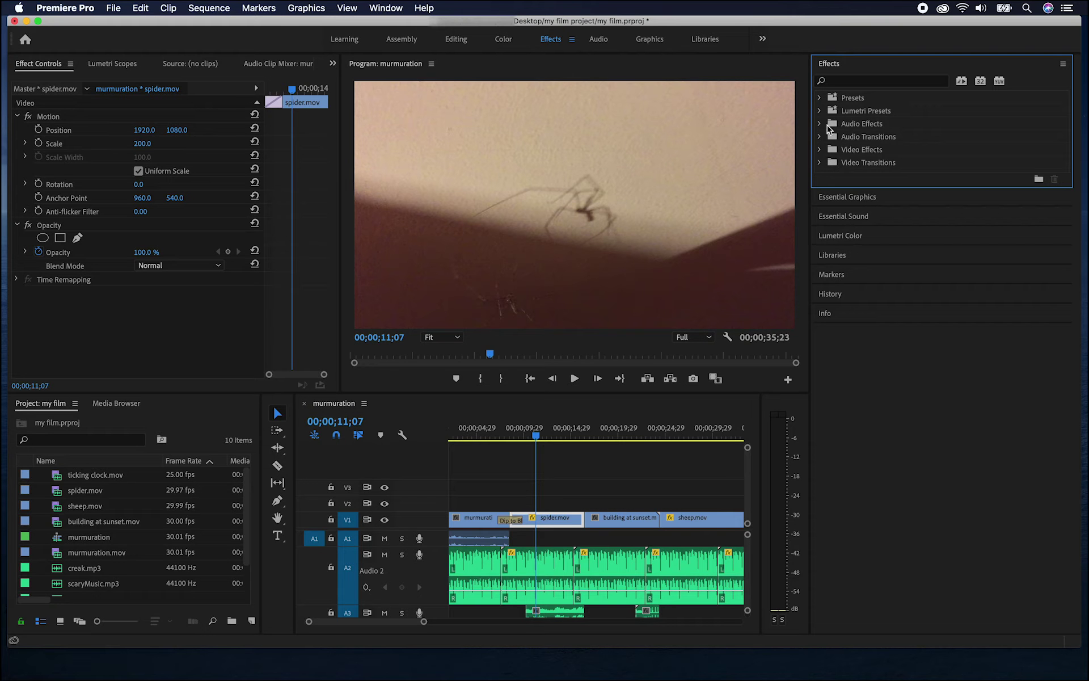
pyautogui.click(819, 137)
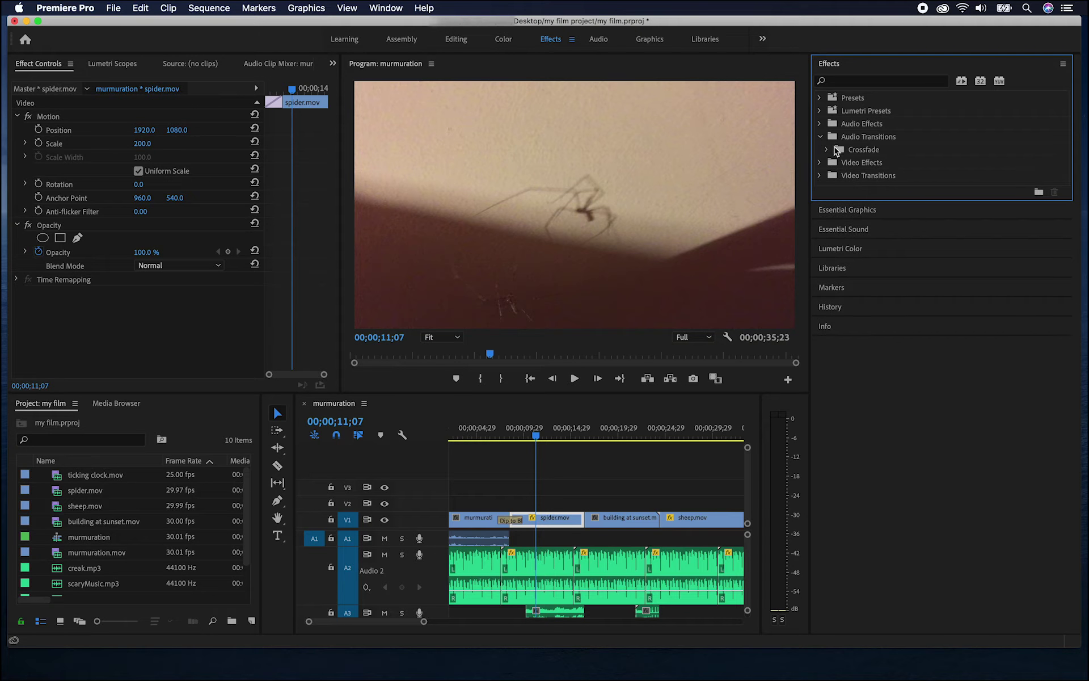
pyautogui.click(827, 149)
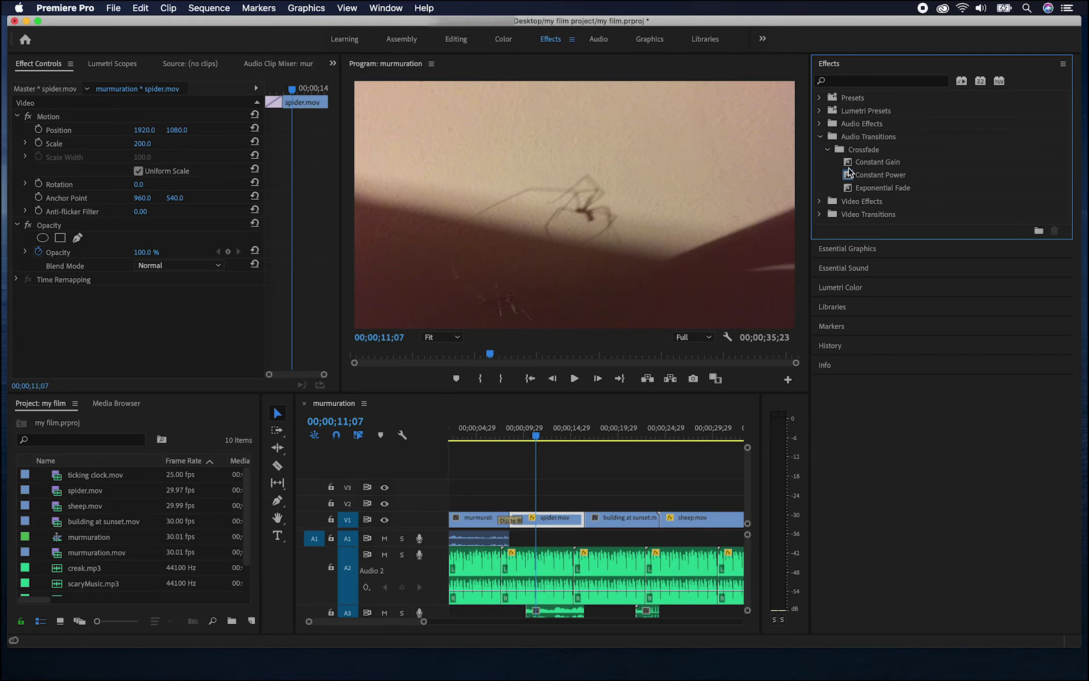
pyautogui.moveTo(847, 177); pyautogui.dragTo(504, 574)
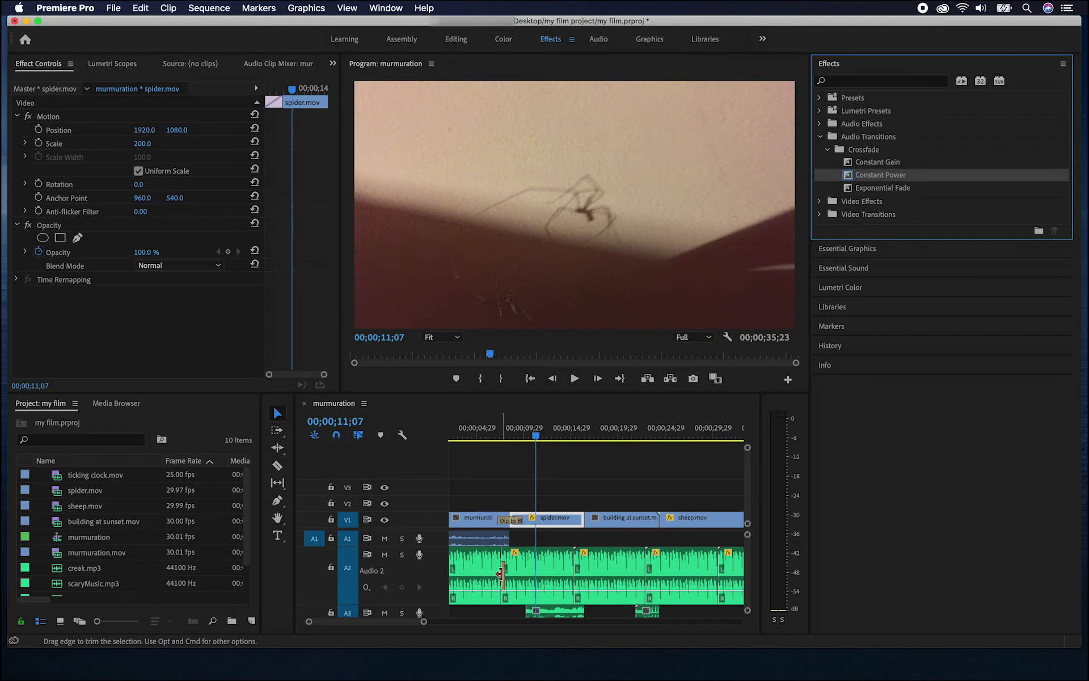
pyautogui.click(504, 583)
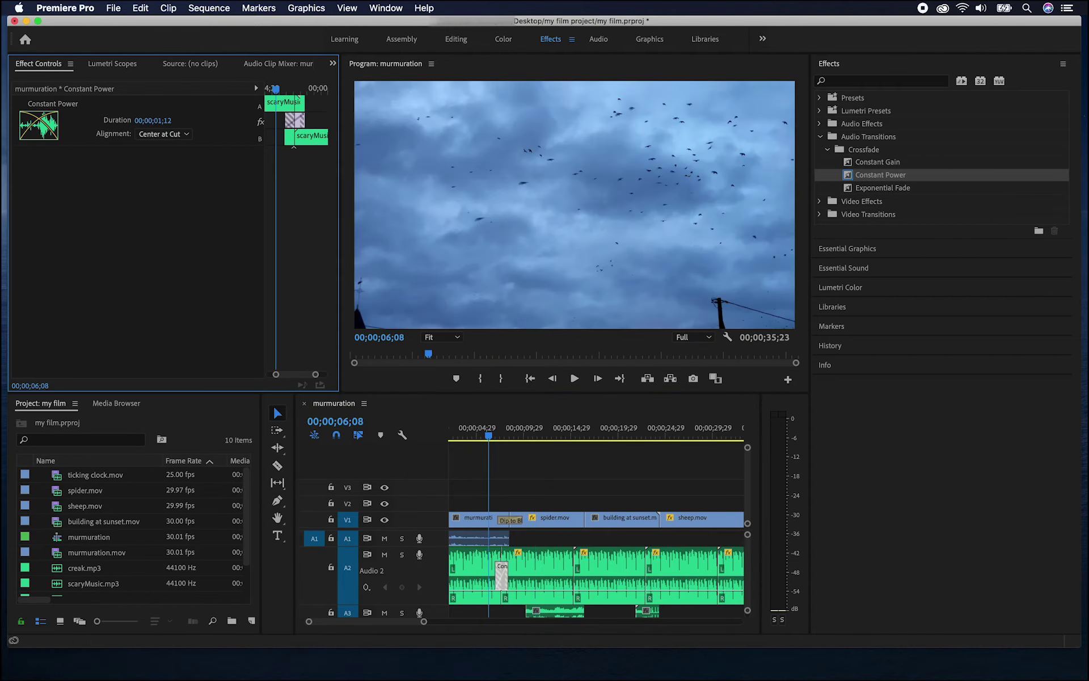
pyautogui.moveTo(162, 121); pyautogui.dragTo(166, 120)
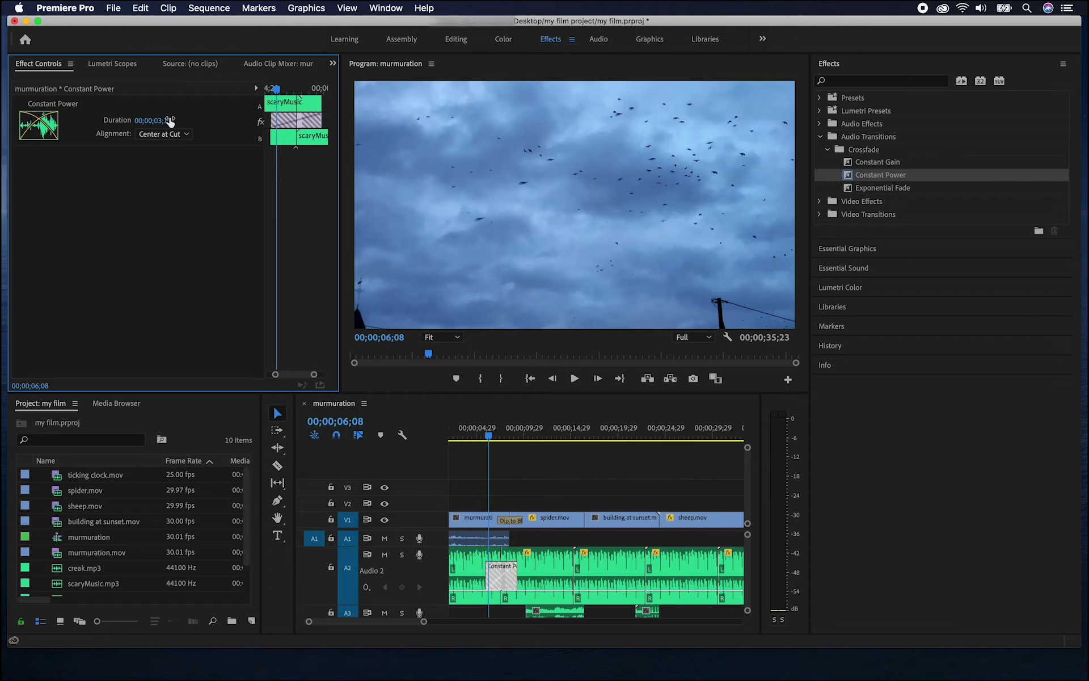
# - Play back the Audio 2 crossfade from just before it
pyautogui.moveTo(491, 439); pyautogui.dragTo(485, 439)
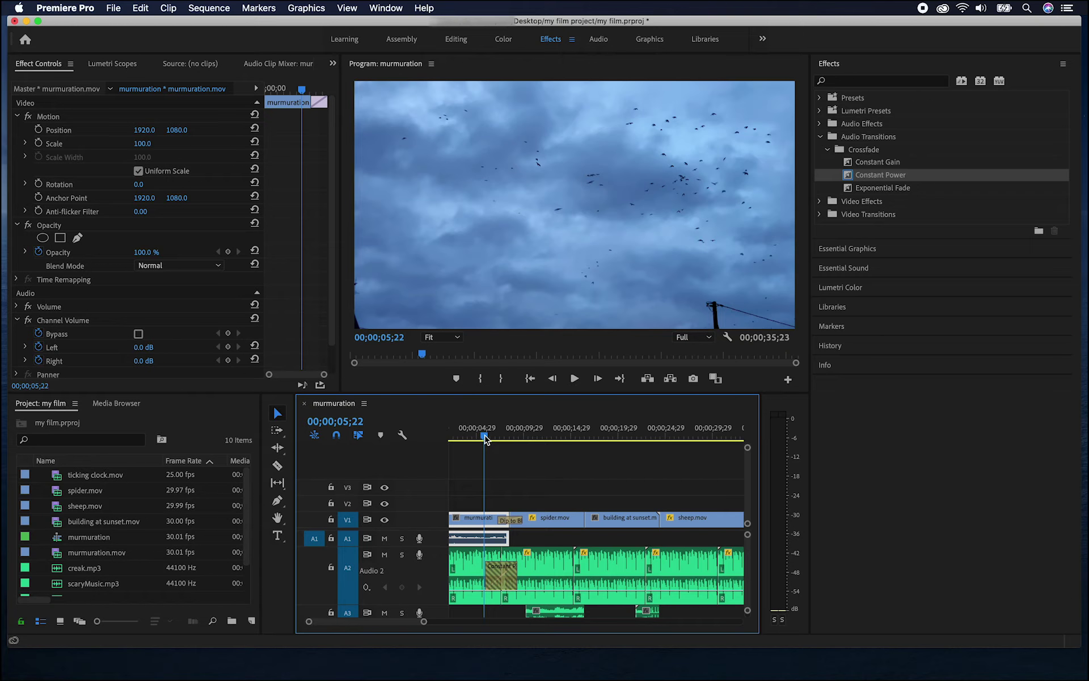
pyautogui.press('space')
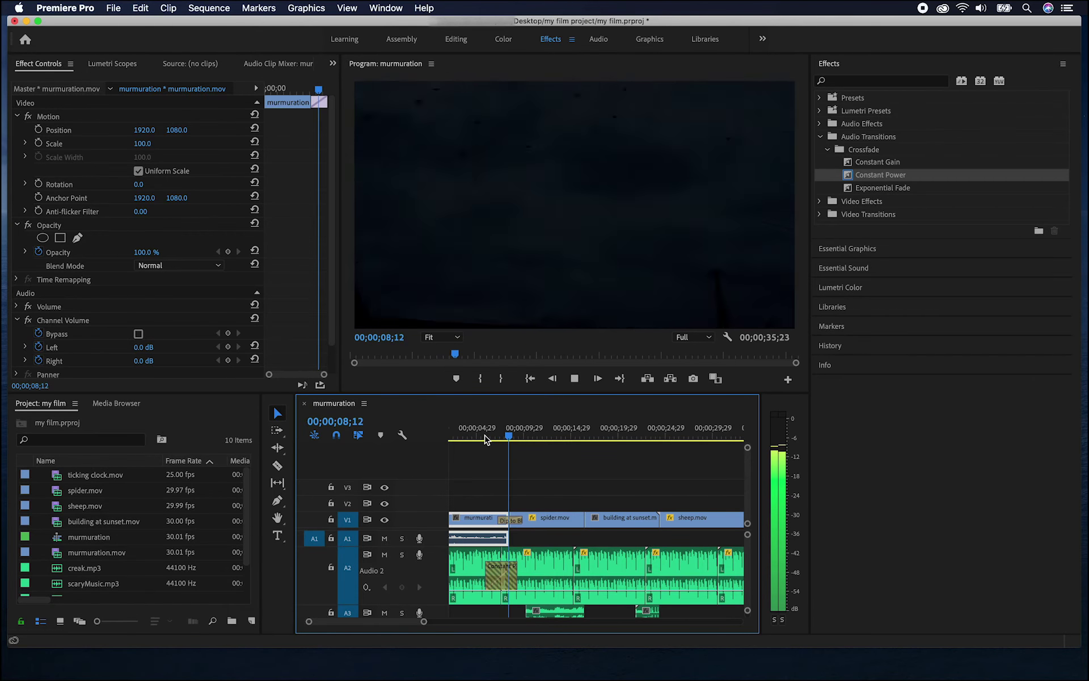
pyautogui.press('space')
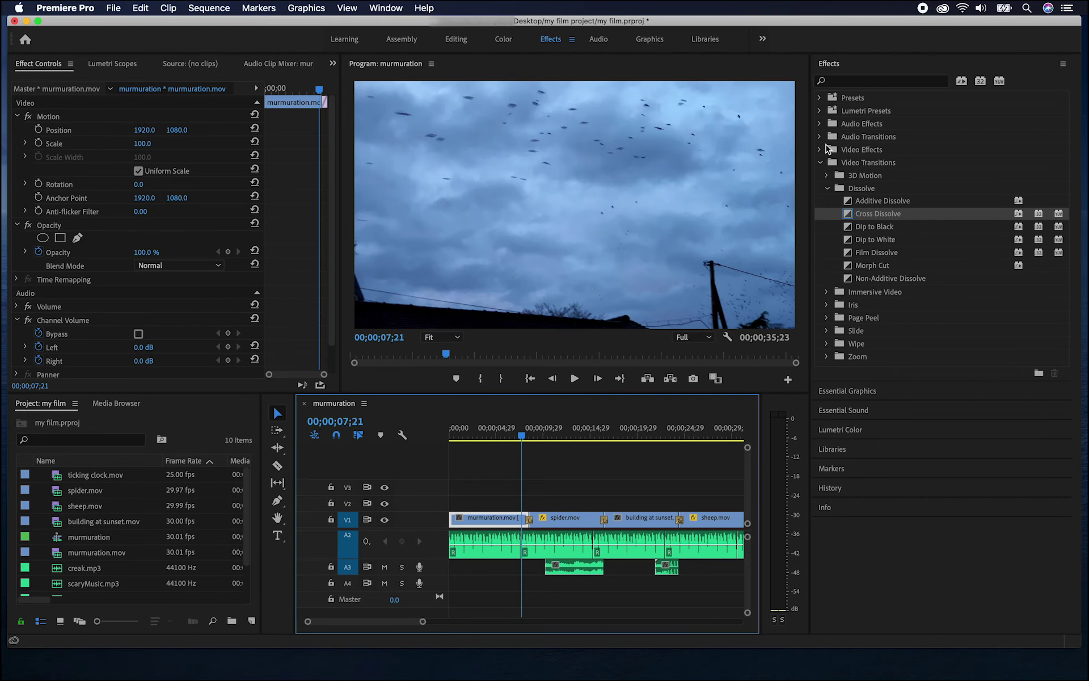
# - Apply a Constant Power fade to the start of the A3 clip and adjust its duration
pyautogui.click(819, 138)
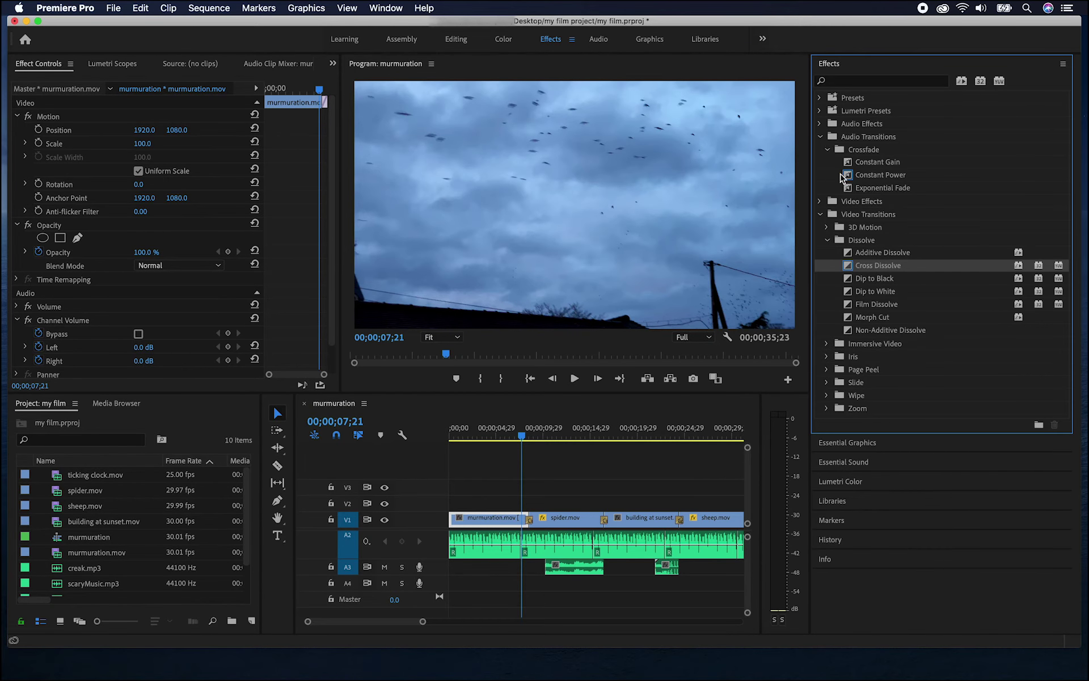
pyautogui.moveTo(841, 177); pyautogui.dragTo(552, 568)
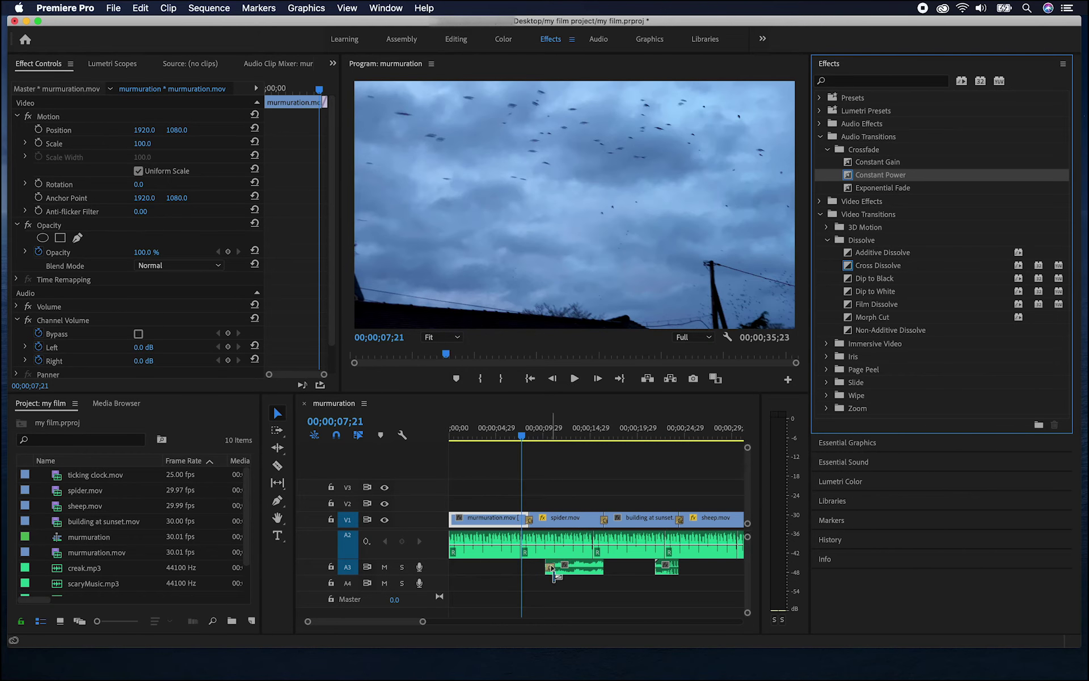
pyautogui.click(550, 570)
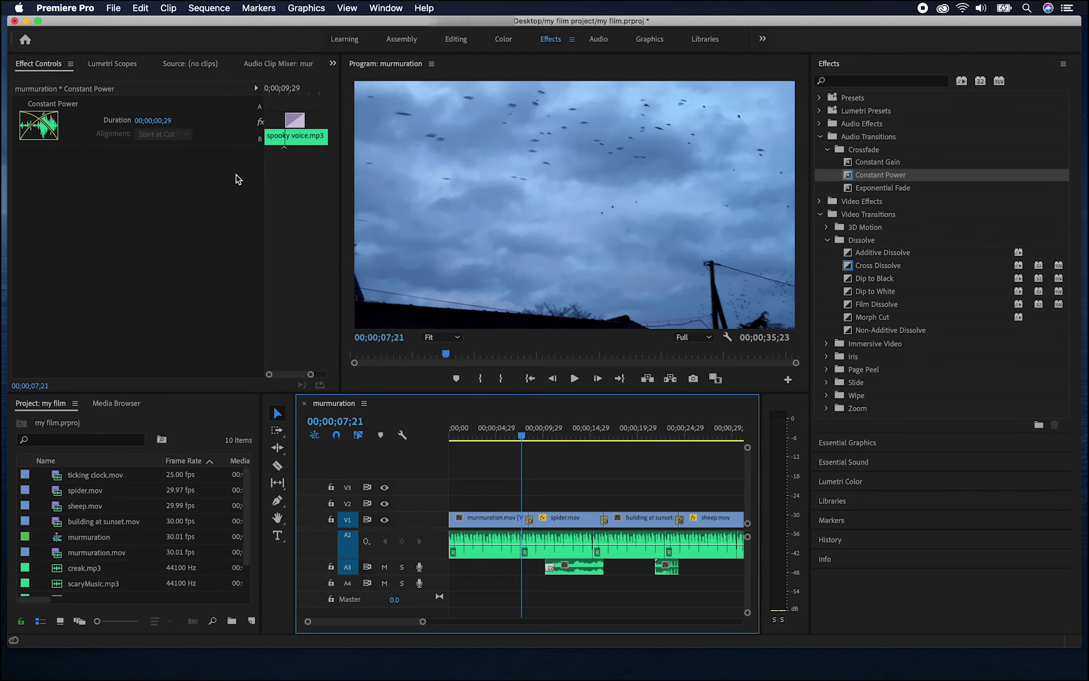
pyautogui.click(166, 124)
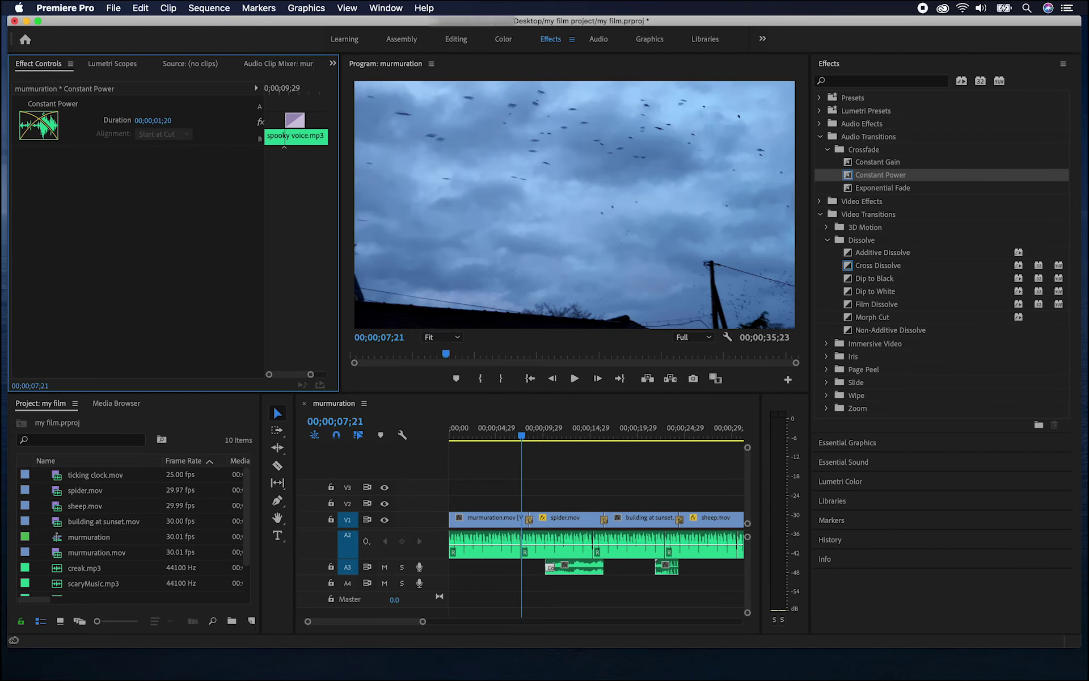
# - Play the sequence from spider.mov to hear the new fade
pyautogui.click(523, 436)
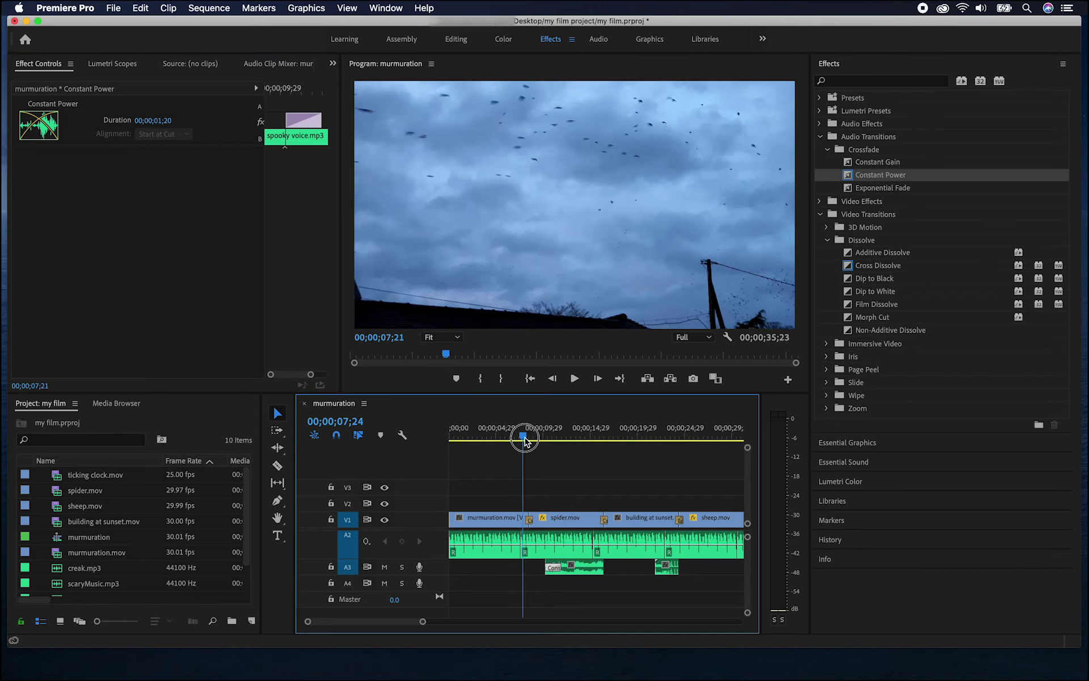
pyautogui.moveTo(523, 436); pyautogui.dragTo(537, 439)
pyautogui.press('space')
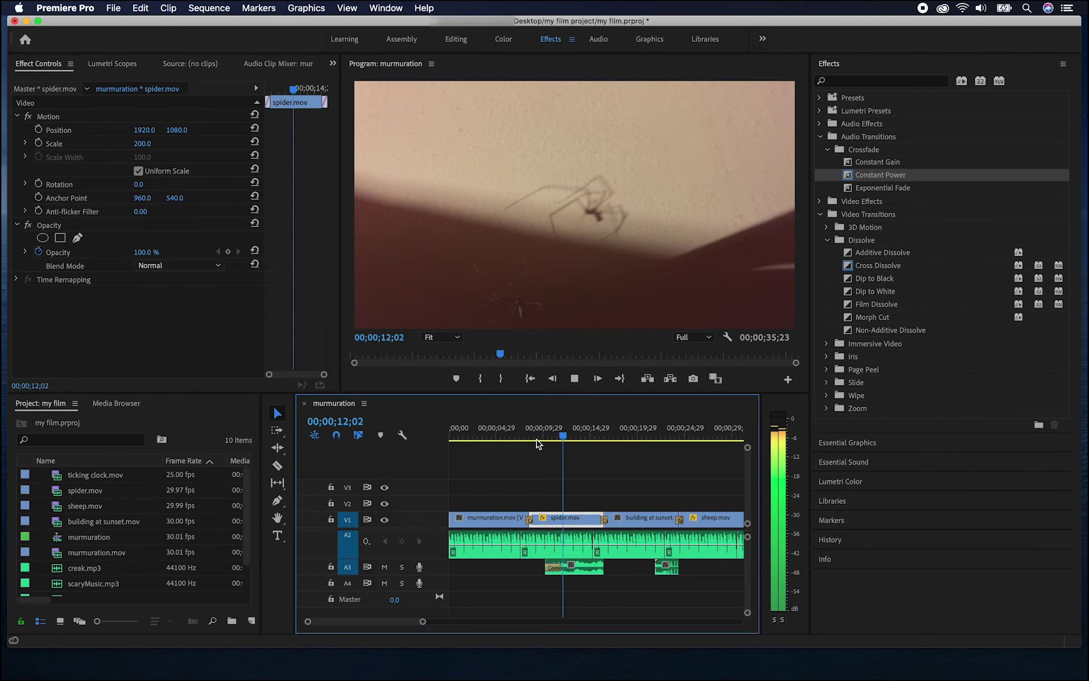
pyautogui.click(873, 265)
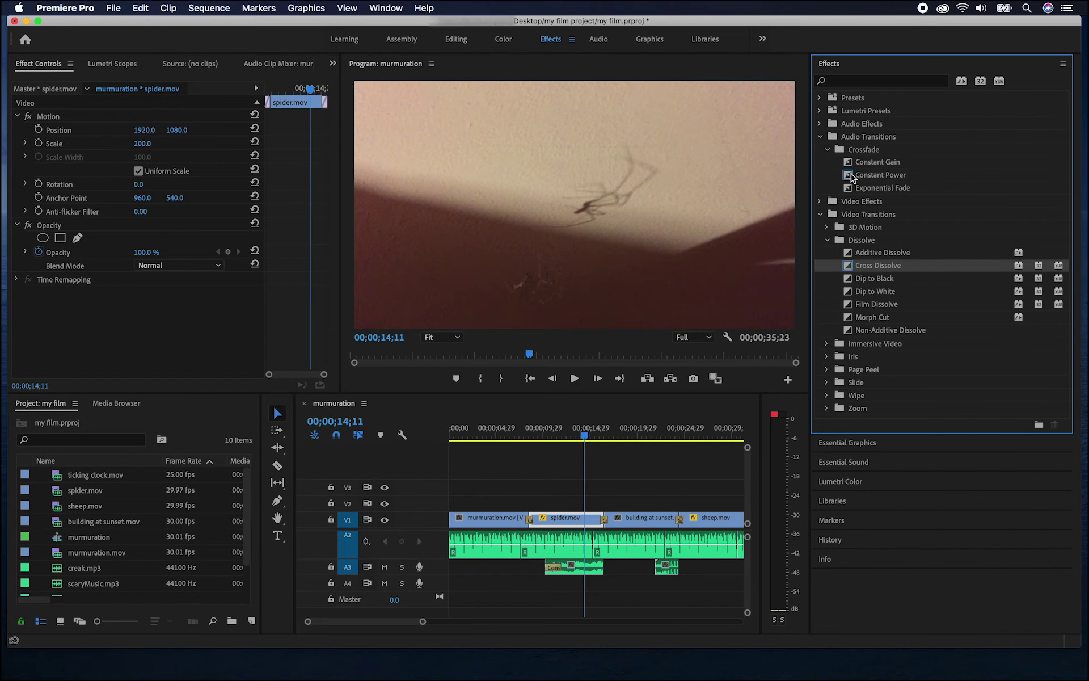
# - Add another Constant Power crossfade on A3, play it back, and switch to the Color workspace
pyautogui.moveTo(851, 176); pyautogui.dragTo(602, 568)
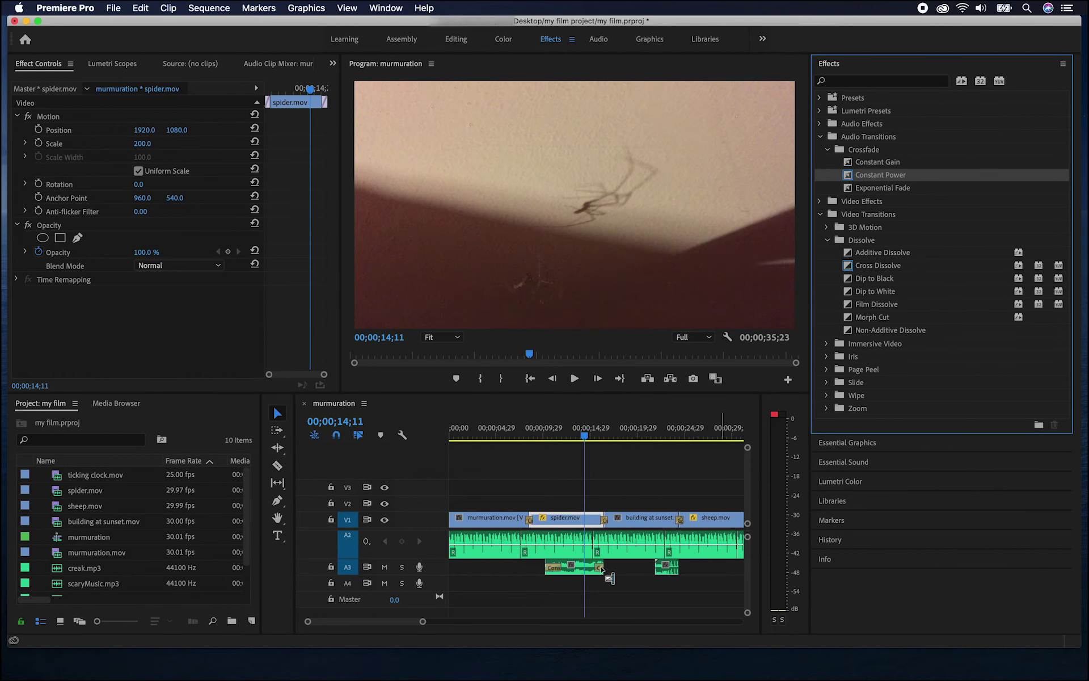
pyautogui.press('space')
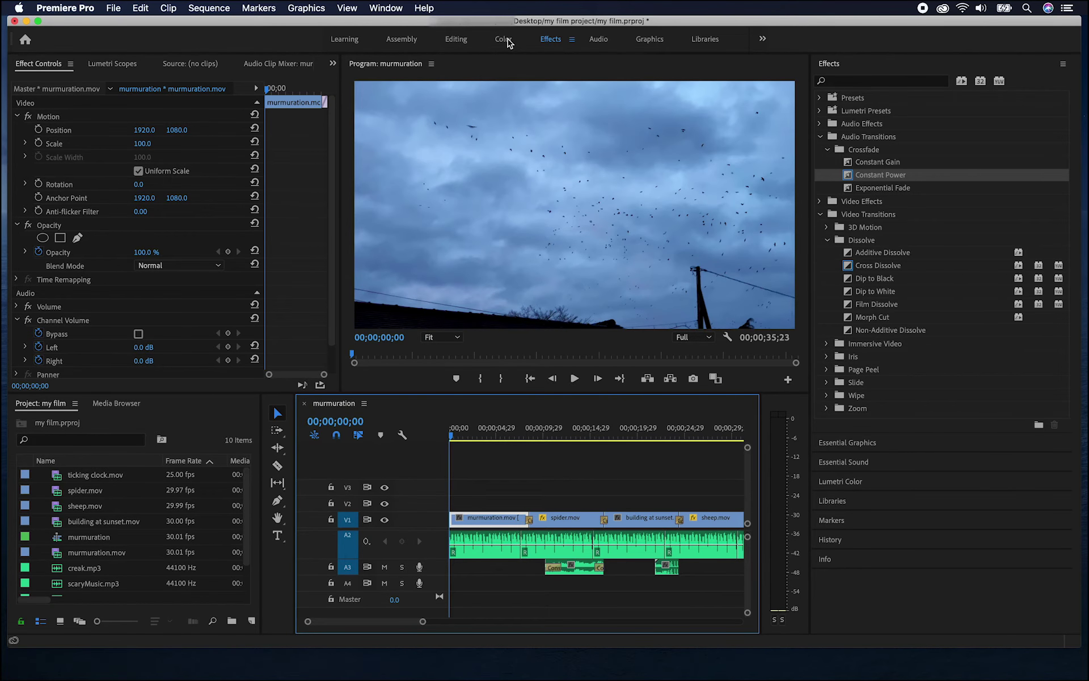
pyautogui.click(502, 39)
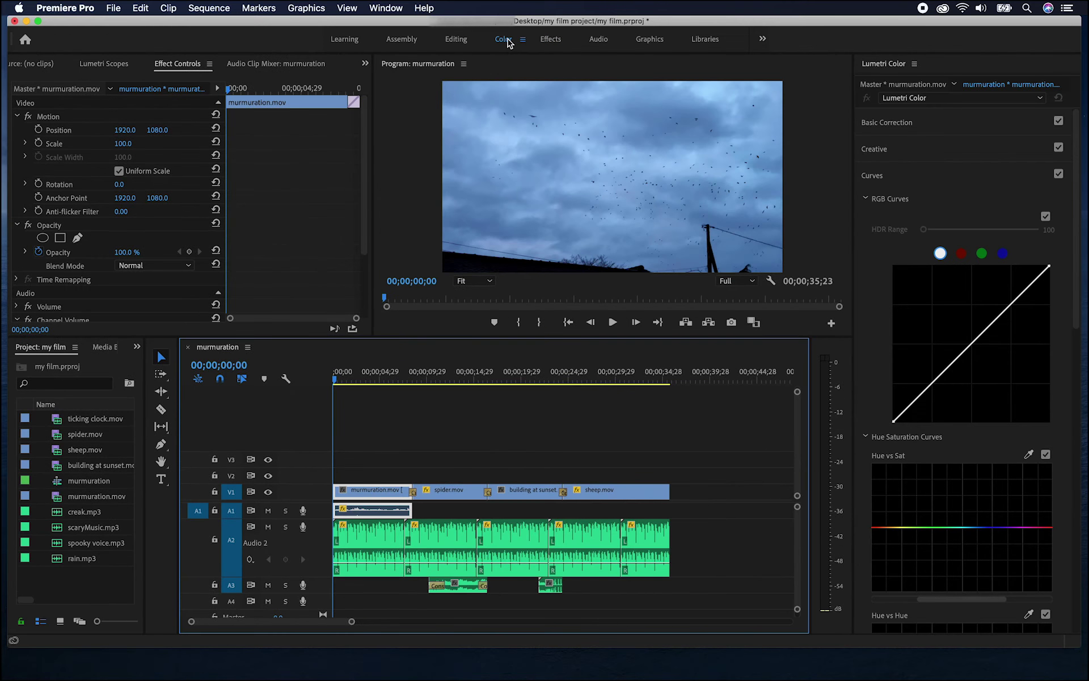
# - Browse the workspace menu and close it without changing workspace
pyautogui.click(394, 9)
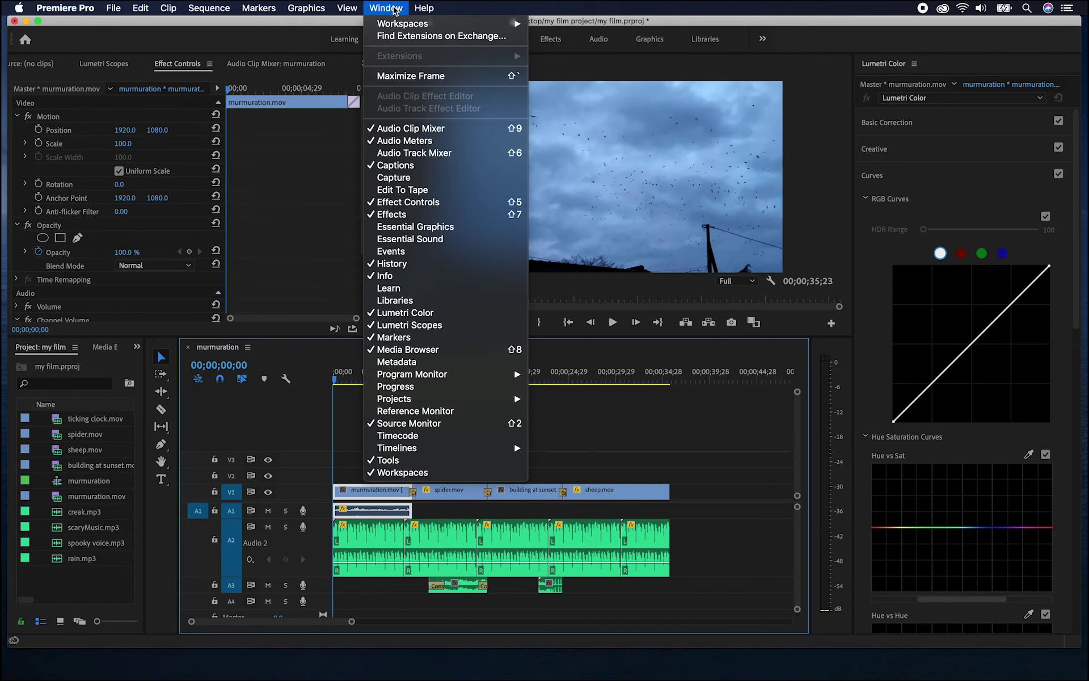
pyautogui.moveTo(400, 24)
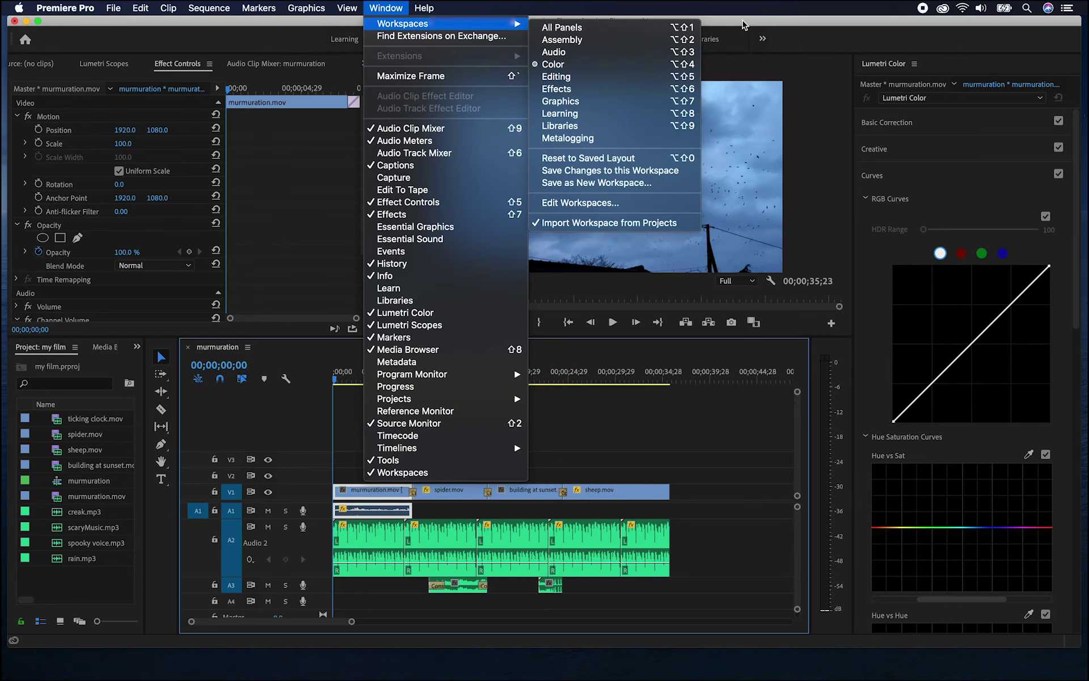
pyautogui.click(611, 240)
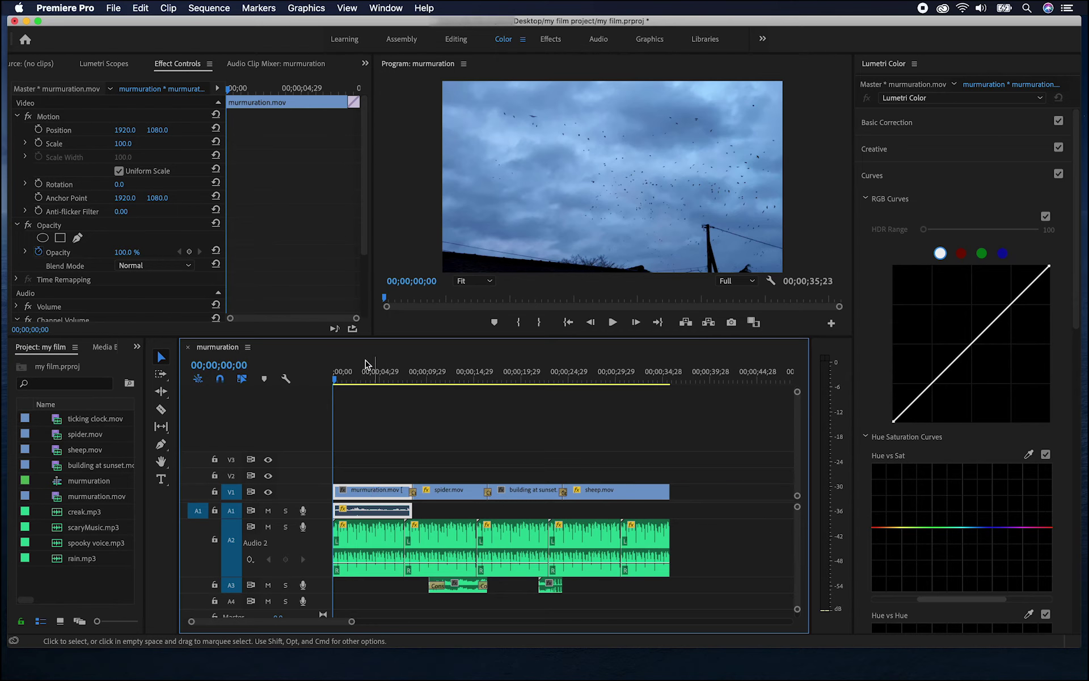
# - Select spider.mov and darken it by pulling a new RGB Curves point down
pyautogui.click(335, 384)
pyautogui.moveTo(335, 383); pyautogui.dragTo(354, 384)
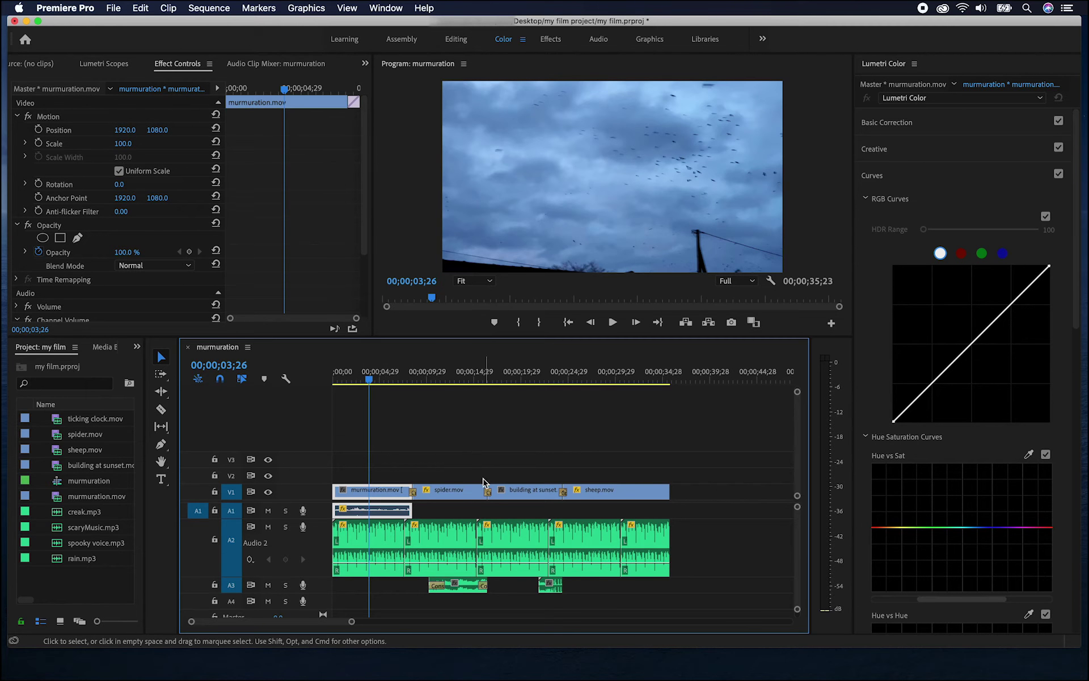
pyautogui.click(453, 497)
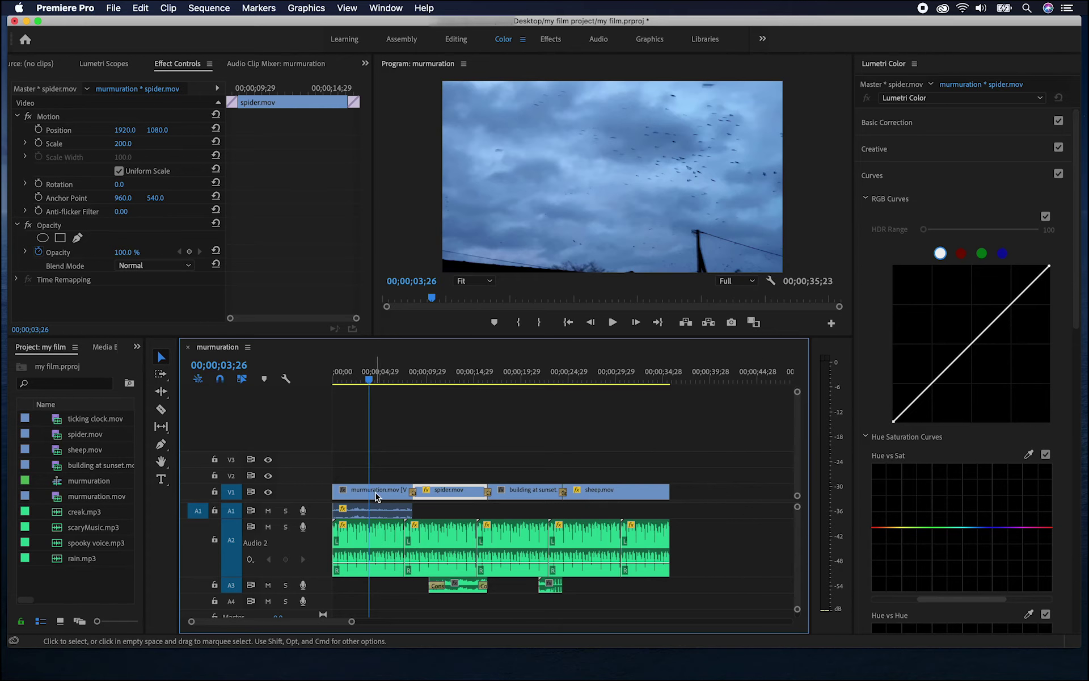
pyautogui.moveTo(983, 335); pyautogui.dragTo(1005, 375)
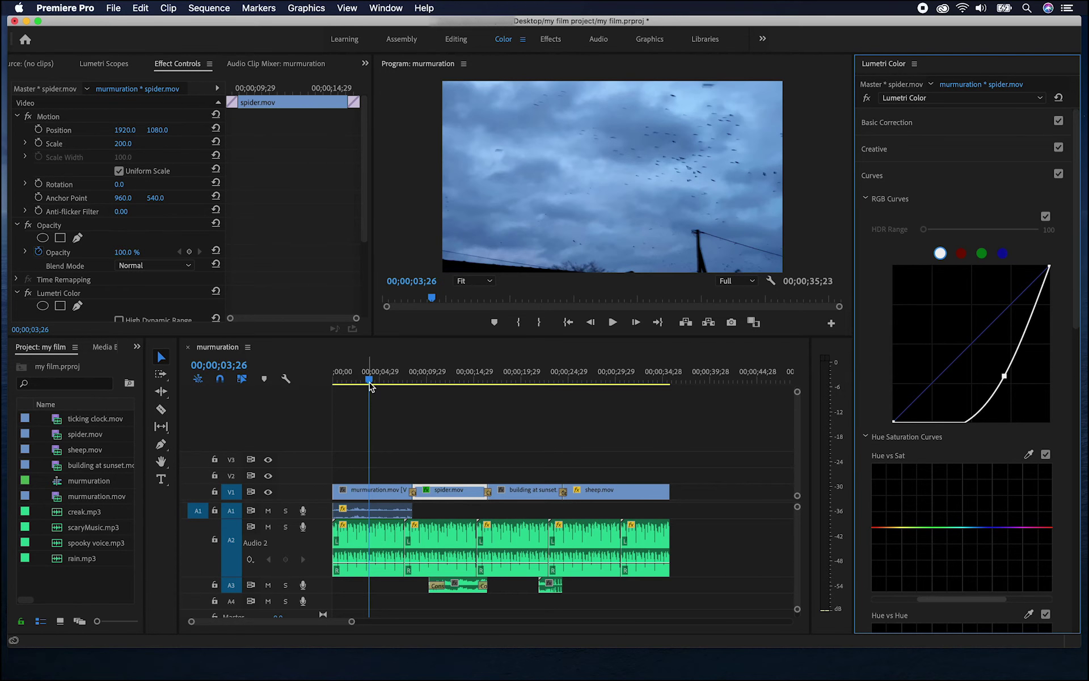
pyautogui.moveTo(369, 381)
pyautogui.mouseDown()
pyautogui.moveTo(447, 385)
pyautogui.moveTo(374, 383)
pyautogui.mouseUp()
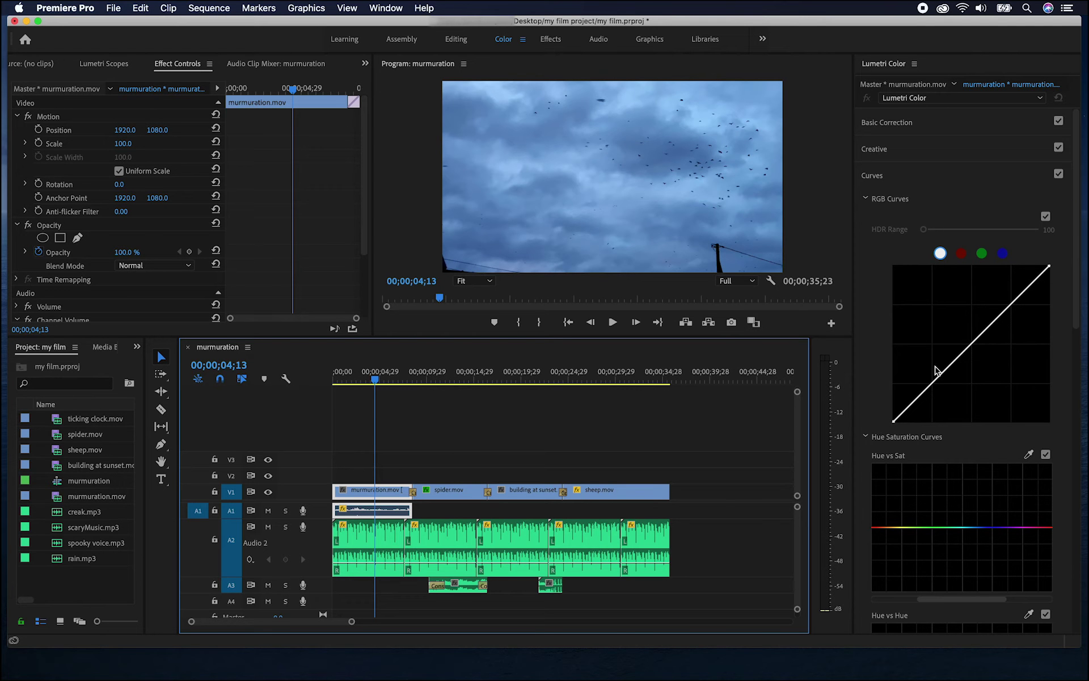
pyautogui.click(888, 124)
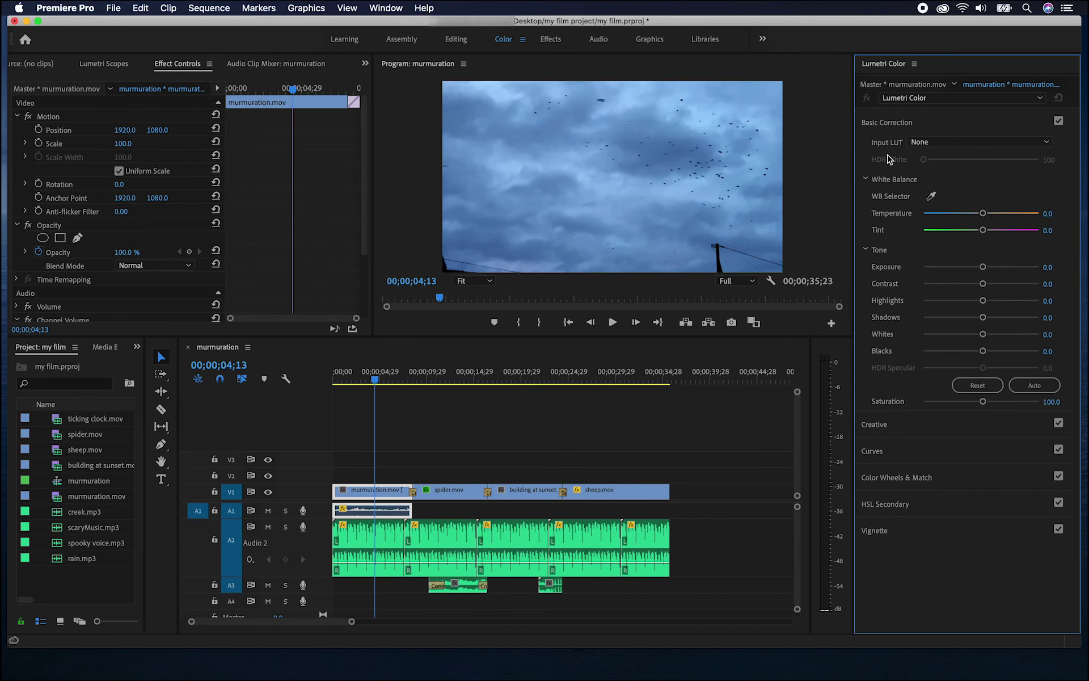
# - Tweak murmuration's Exposure, Temperature, Whites (3.9) and Saturation, then open the Creative Look list
pyautogui.moveTo(983, 266)
pyautogui.mouseDown()
pyautogui.moveTo(1014, 267)
pyautogui.moveTo(962, 275)
pyautogui.moveTo(984, 277)
pyautogui.mouseUp()
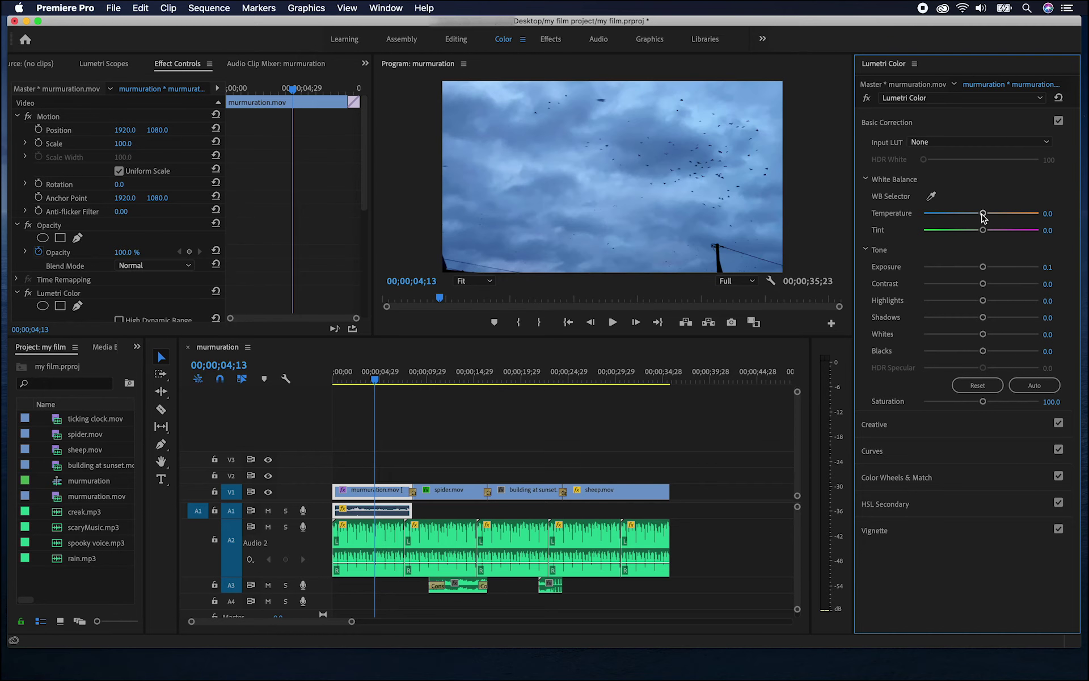
pyautogui.moveTo(983, 216)
pyautogui.mouseDown()
pyautogui.moveTo(944, 220)
pyautogui.moveTo(1023, 216)
pyautogui.moveTo(985, 216)
pyautogui.mouseUp()
pyautogui.moveTo(983, 334)
pyautogui.mouseDown()
pyautogui.moveTo(951, 336)
pyautogui.moveTo(985, 336)
pyautogui.mouseUp()
pyautogui.moveTo(983, 401); pyautogui.dragTo(1034, 401)
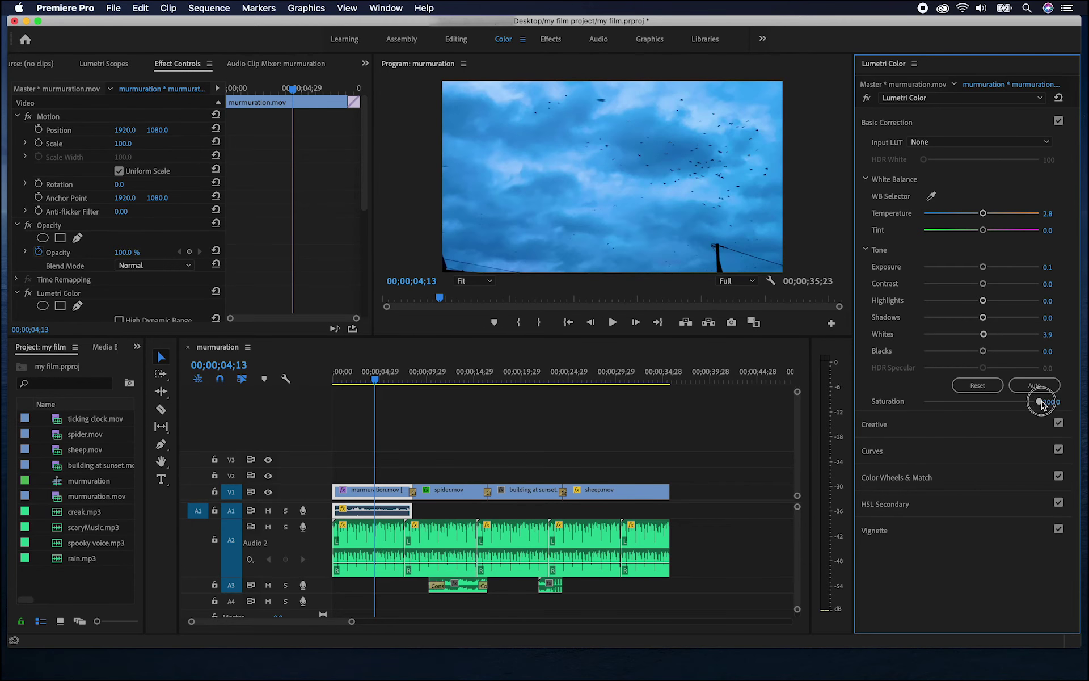
pyautogui.moveTo(1034, 402); pyautogui.dragTo(980, 403)
pyautogui.click(930, 426)
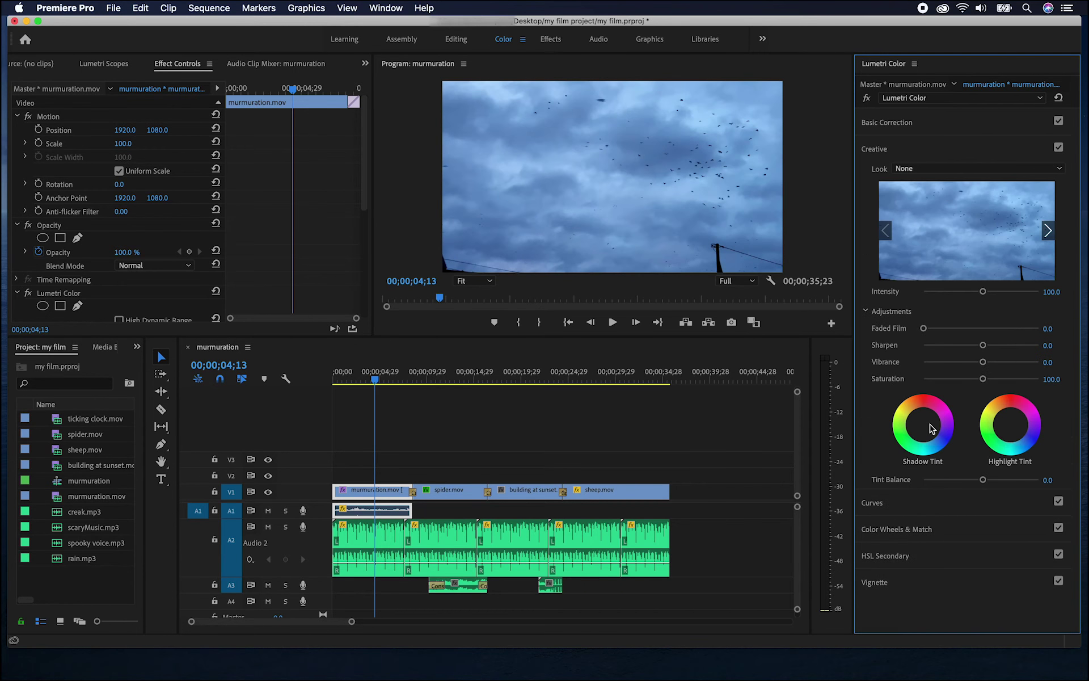
pyautogui.click(996, 170)
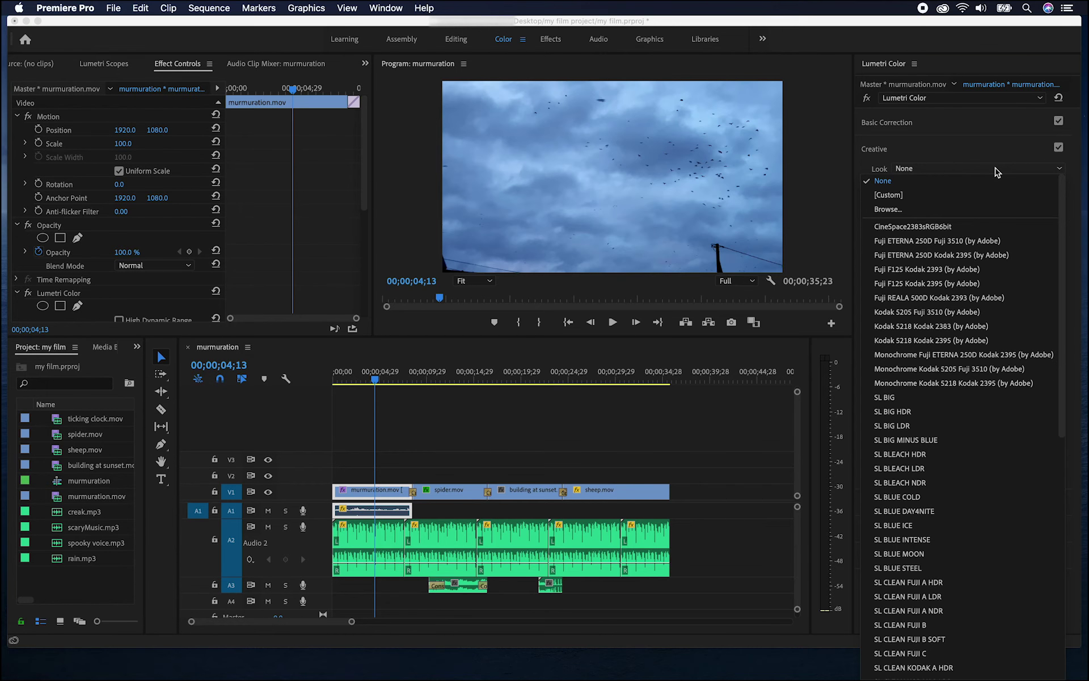
# - Apply the SL NOIR 1965 look with Faded Film 58.7 and Saturation 29.1
pyautogui.scroll(-10, 943, 384)
pyautogui.scroll(6, 930, 447)
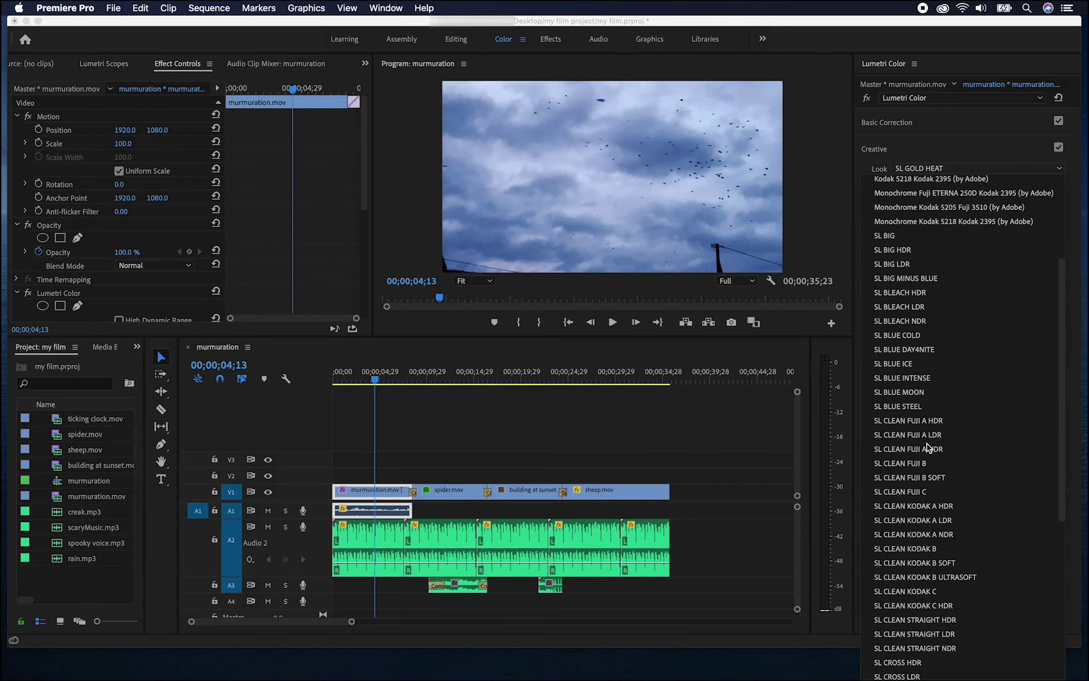
pyautogui.scroll(-7, 927, 448)
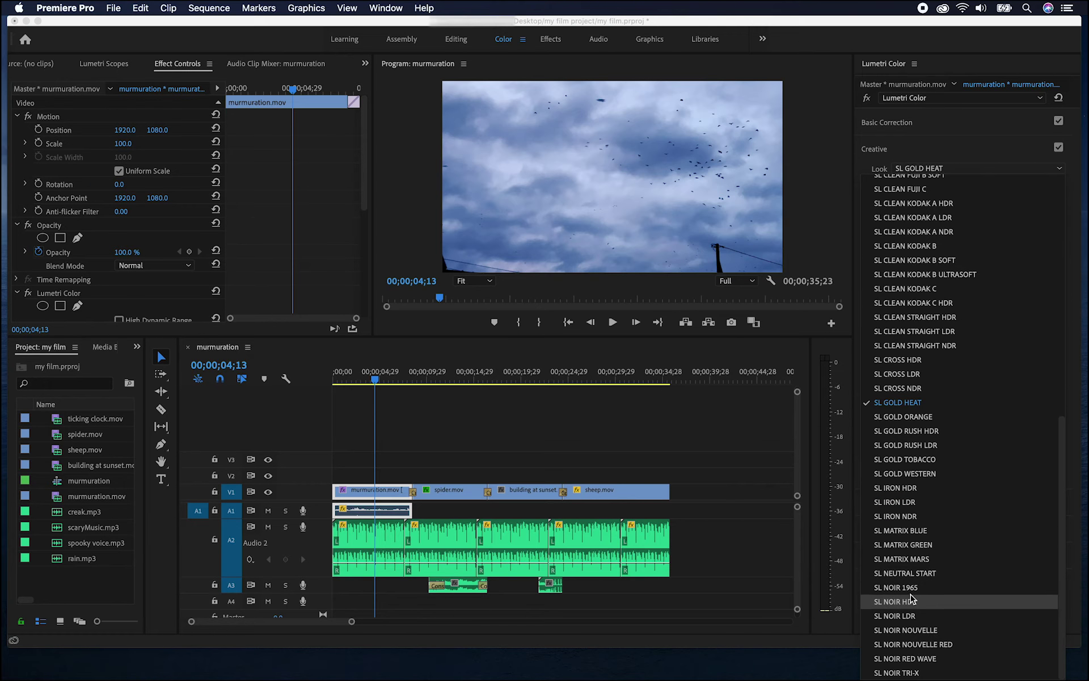
pyautogui.click(909, 588)
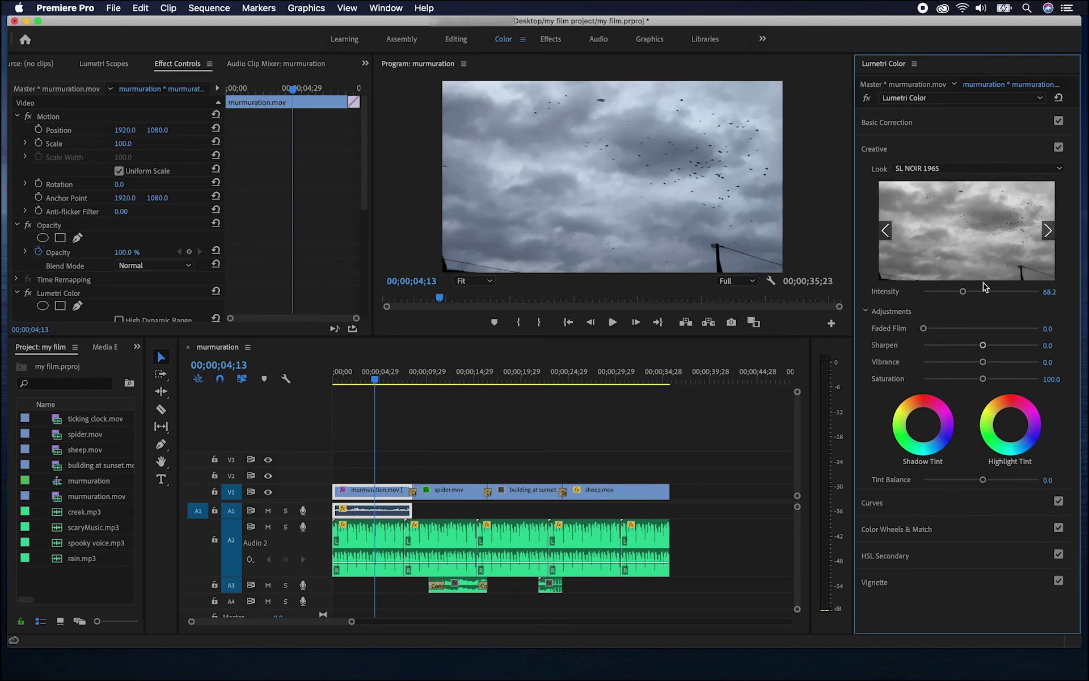
pyautogui.moveTo(923, 327); pyautogui.dragTo(991, 328)
pyautogui.moveTo(983, 378); pyautogui.dragTo(940, 379)
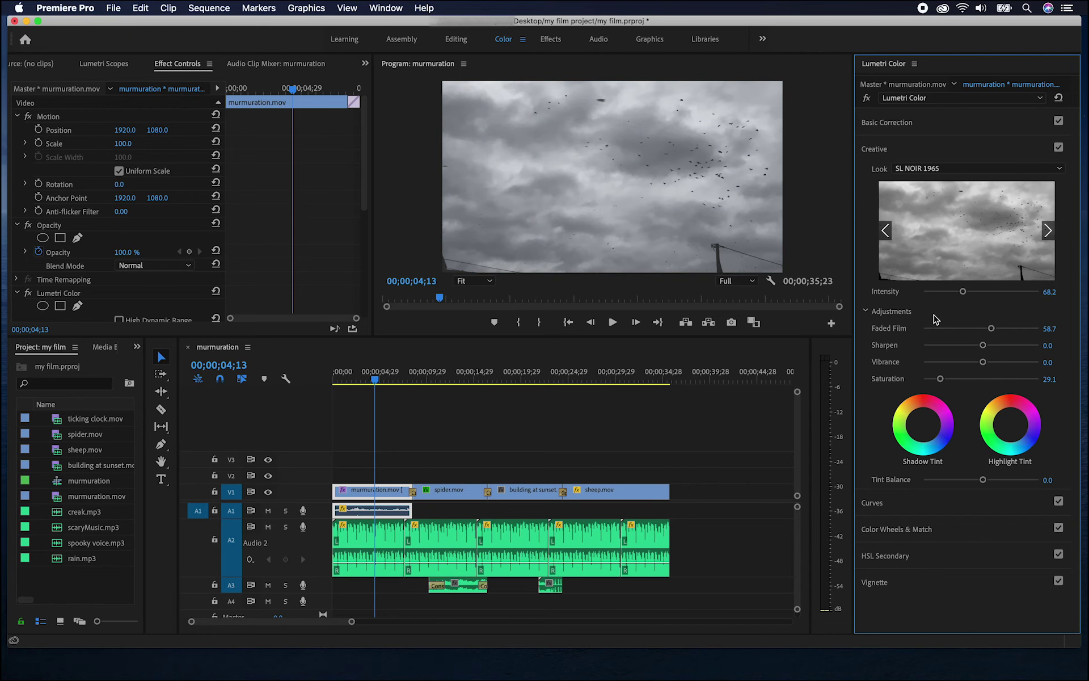
pyautogui.click(925, 501)
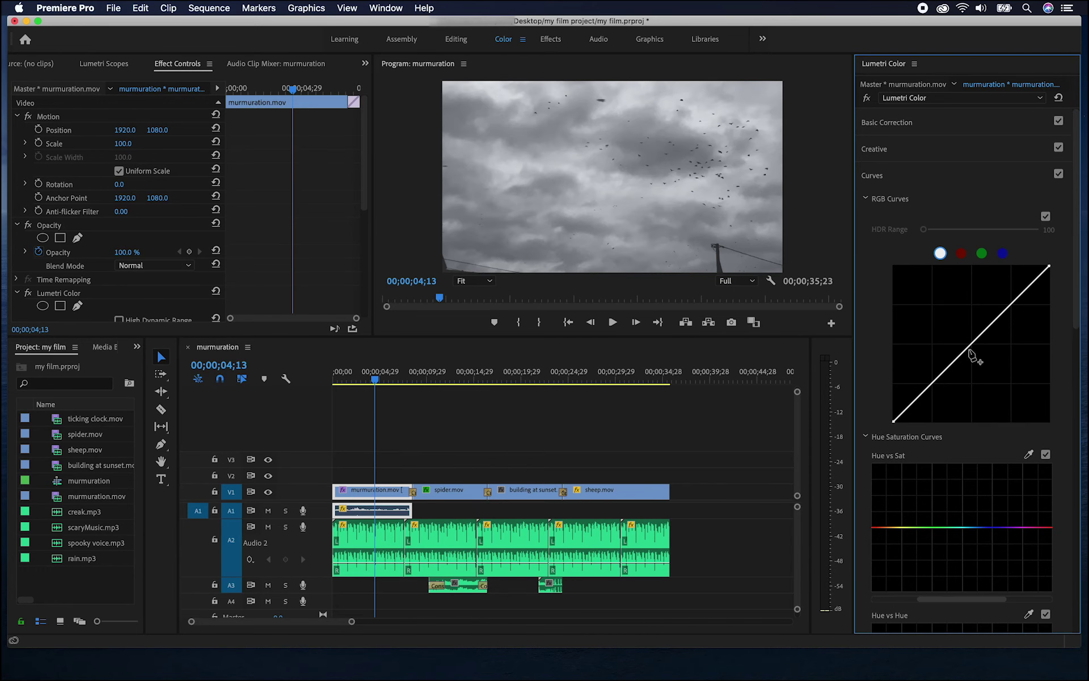
# - Pull the master RGB curve down to darken the noir murmuration image
pyautogui.moveTo(971, 345); pyautogui.dragTo(1000, 369)
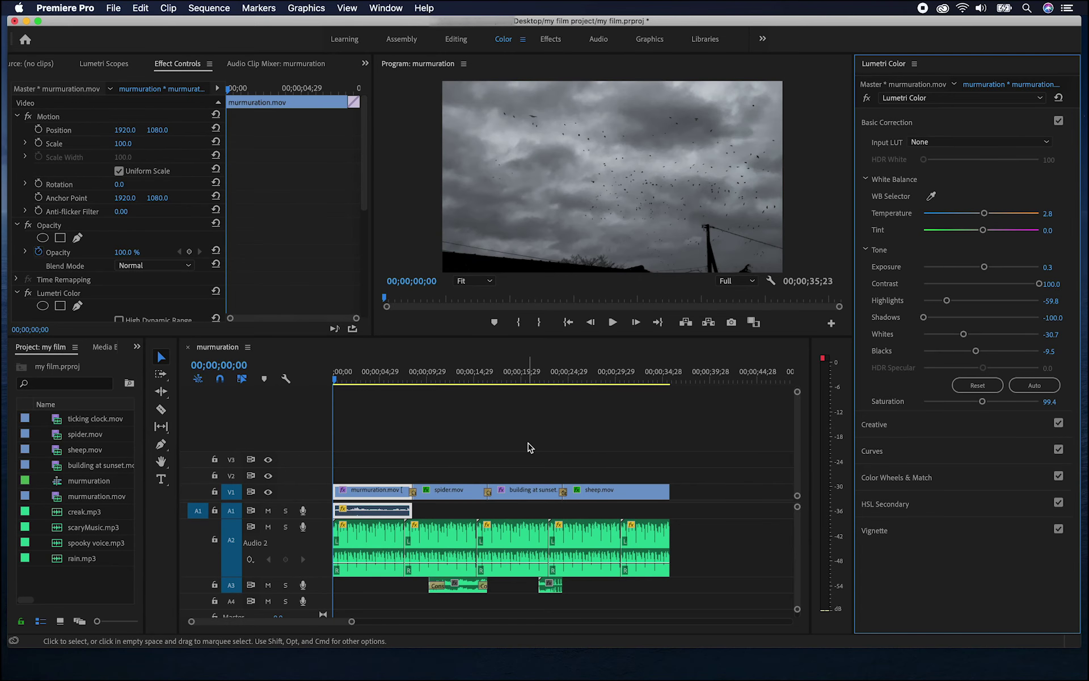
# - Back in the Effects workspace, drag Gaussian Blur from Video Effects > Blur & Sharpen onto a timeline clip
pyautogui.click(554, 41)
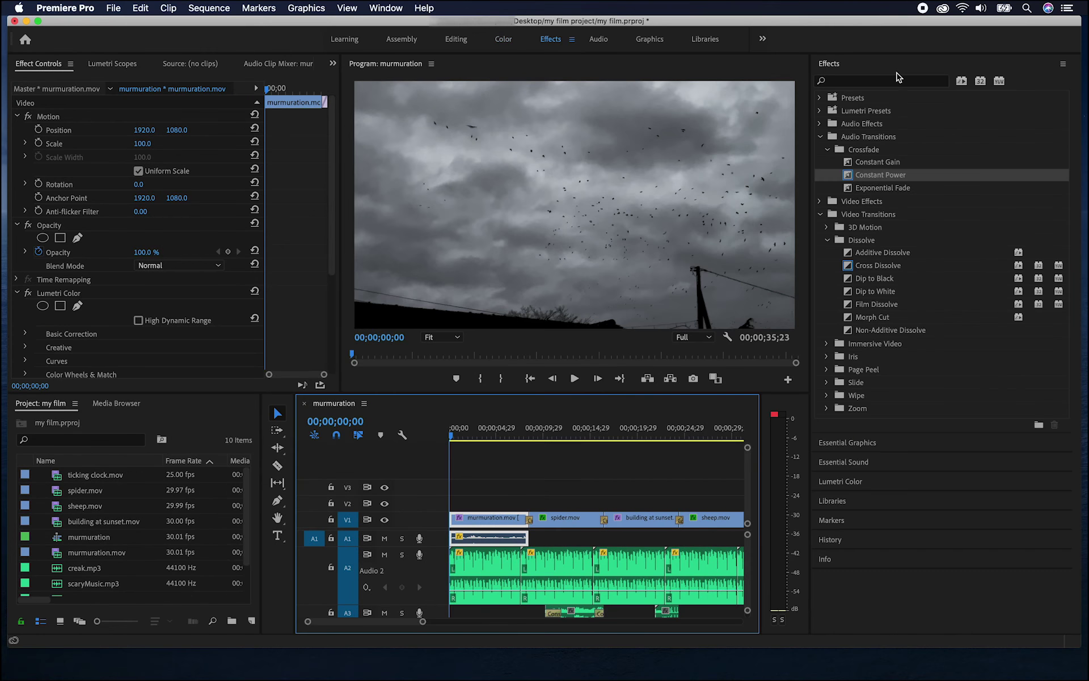
pyautogui.click(820, 136)
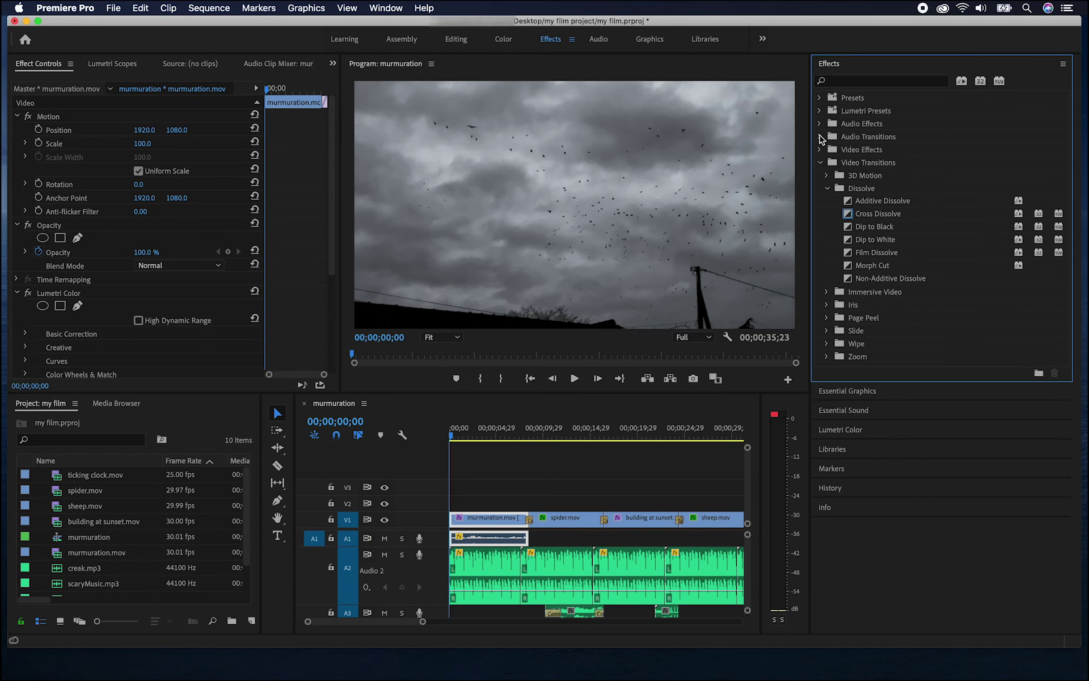
pyautogui.click(820, 163)
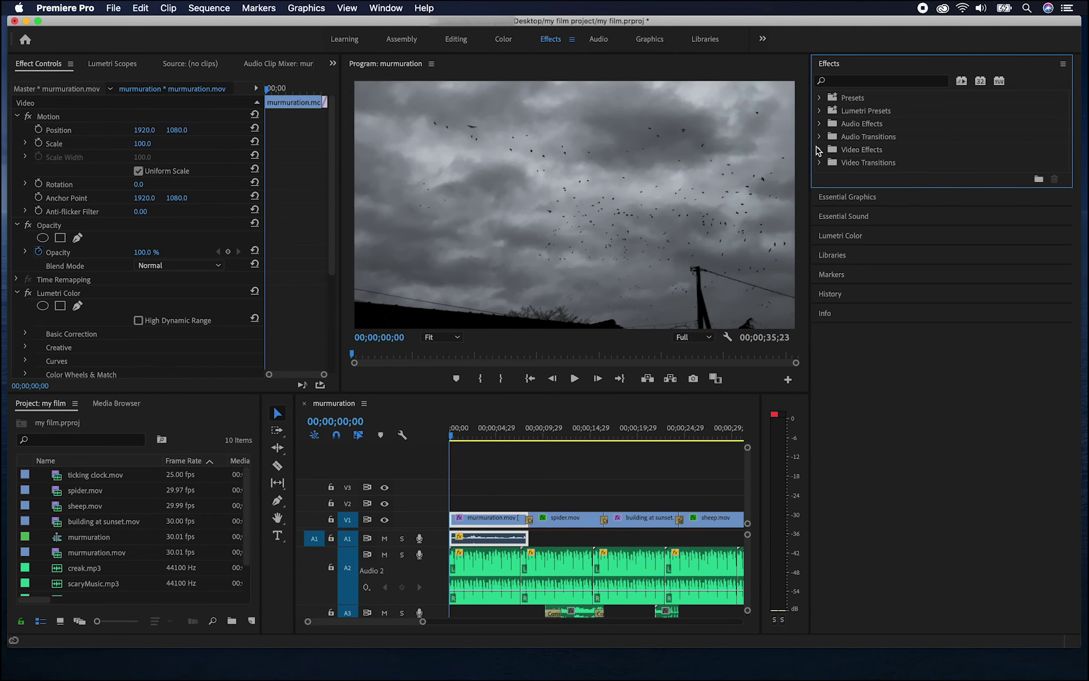
pyautogui.click(820, 150)
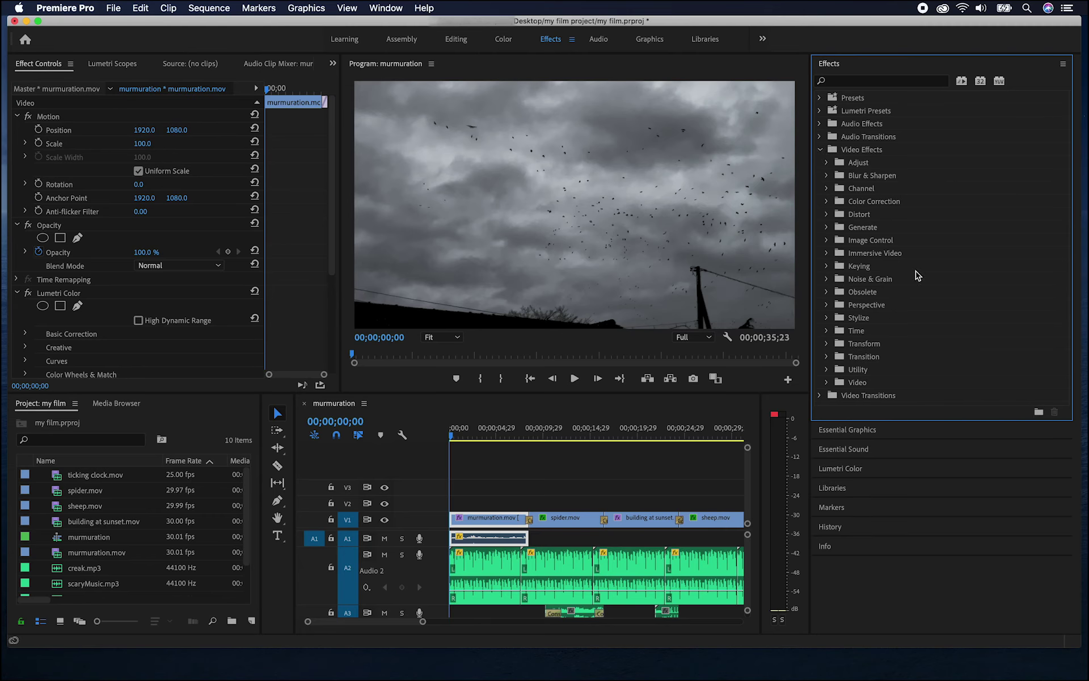
pyautogui.click(826, 176)
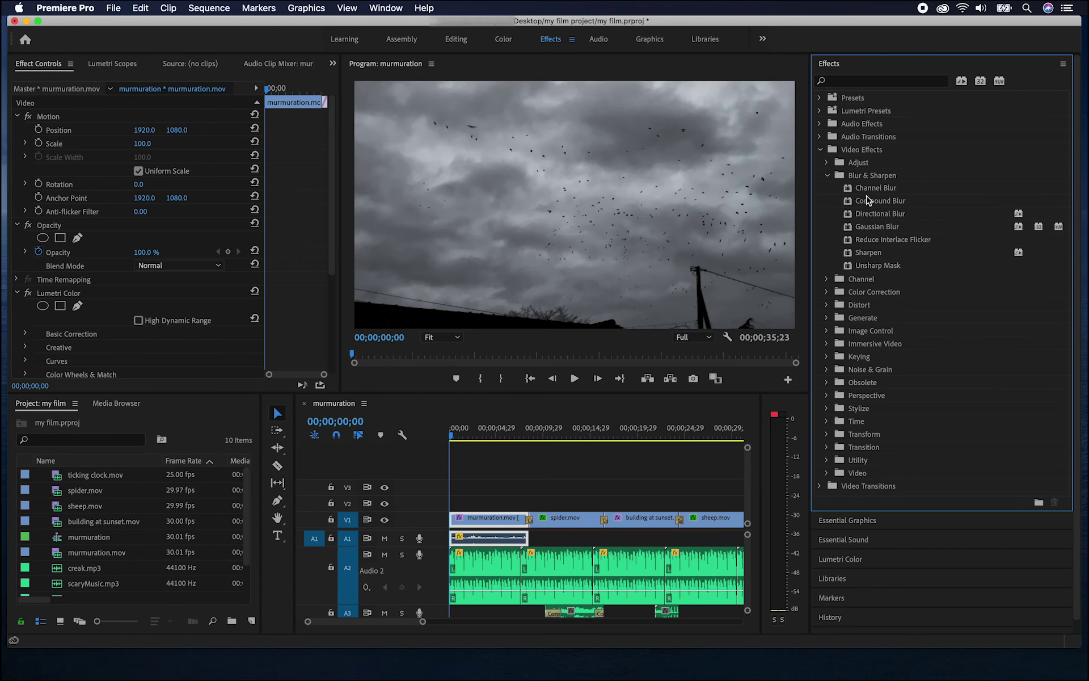
pyautogui.moveTo(872, 229); pyautogui.dragTo(487, 520)
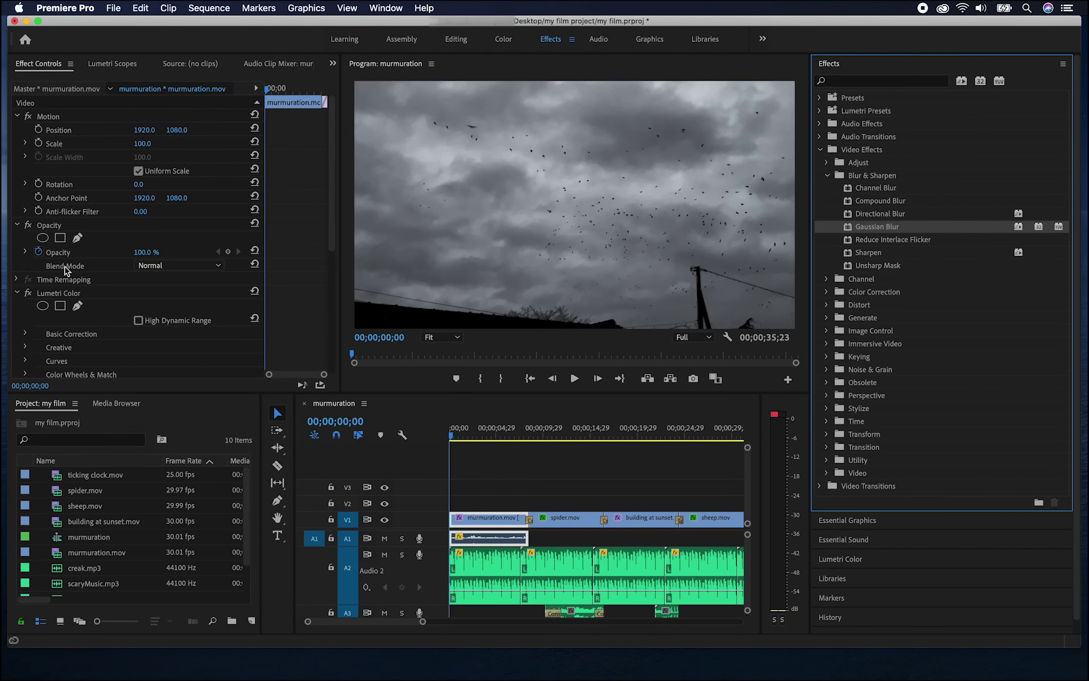
# - Set Gaussian Blur's Blurriness to 23 on murmuration.mov, then delete the effect
pyautogui.scroll(-3, 105, 285)
pyautogui.scroll(-4, 105, 285)
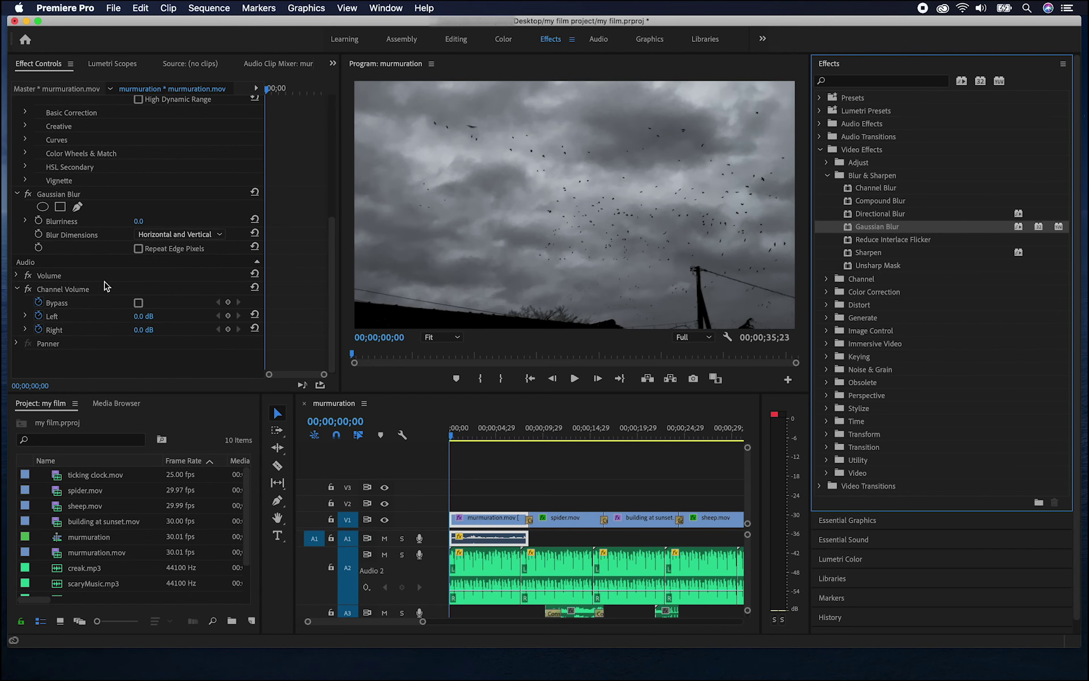
pyautogui.click(61, 199)
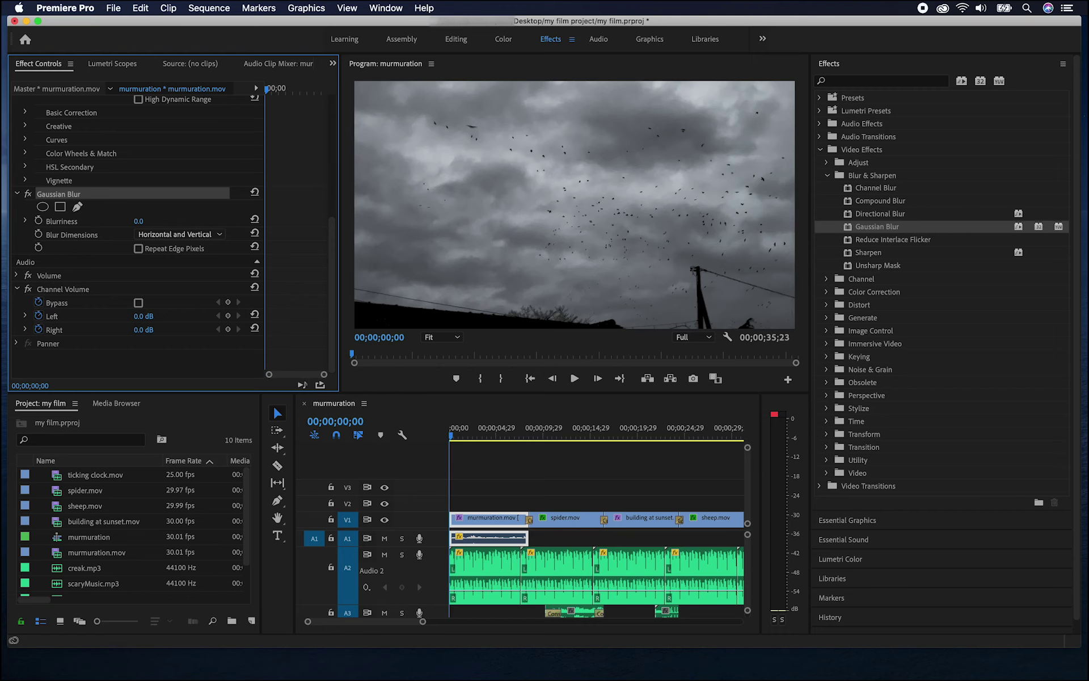
pyautogui.moveTo(139, 222); pyautogui.dragTo(18, 195)
pyautogui.press('Delete')
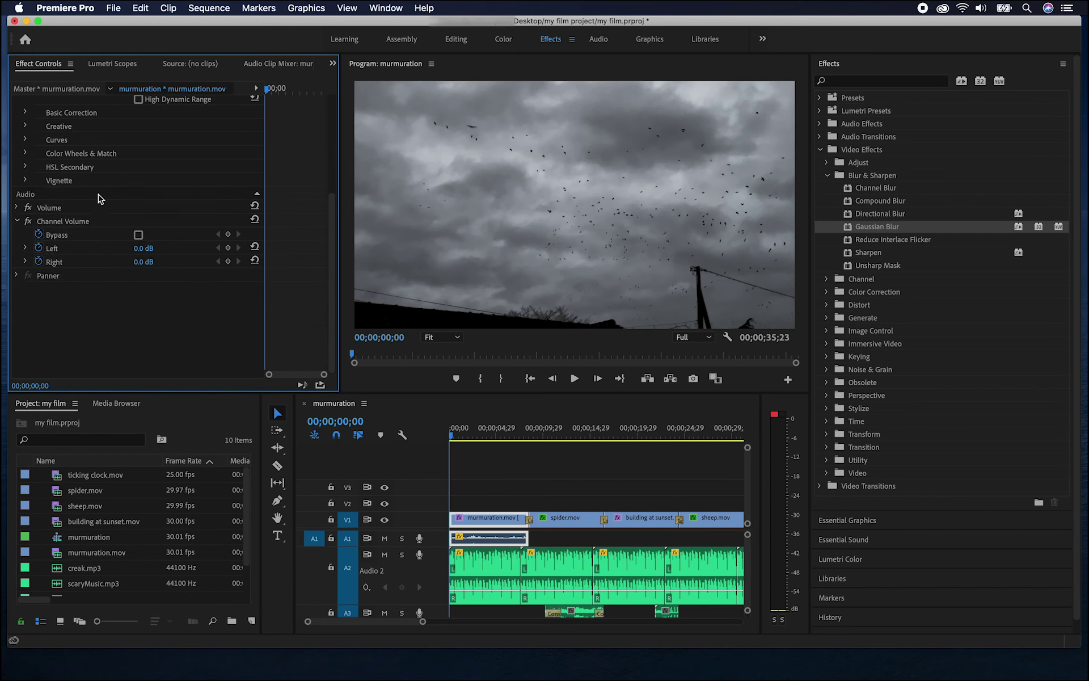
# - Toggle the Lumetri Color grade off and back on, collapse it, and return to Effect Controls
pyautogui.scroll(5, 97, 197)
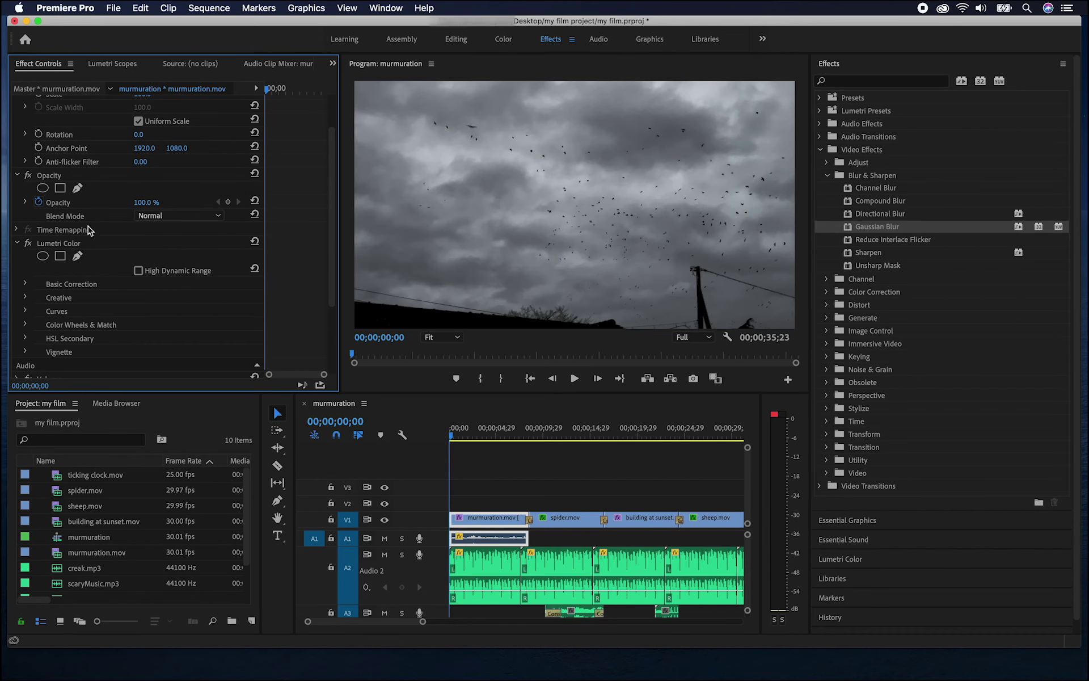
pyautogui.click(28, 243)
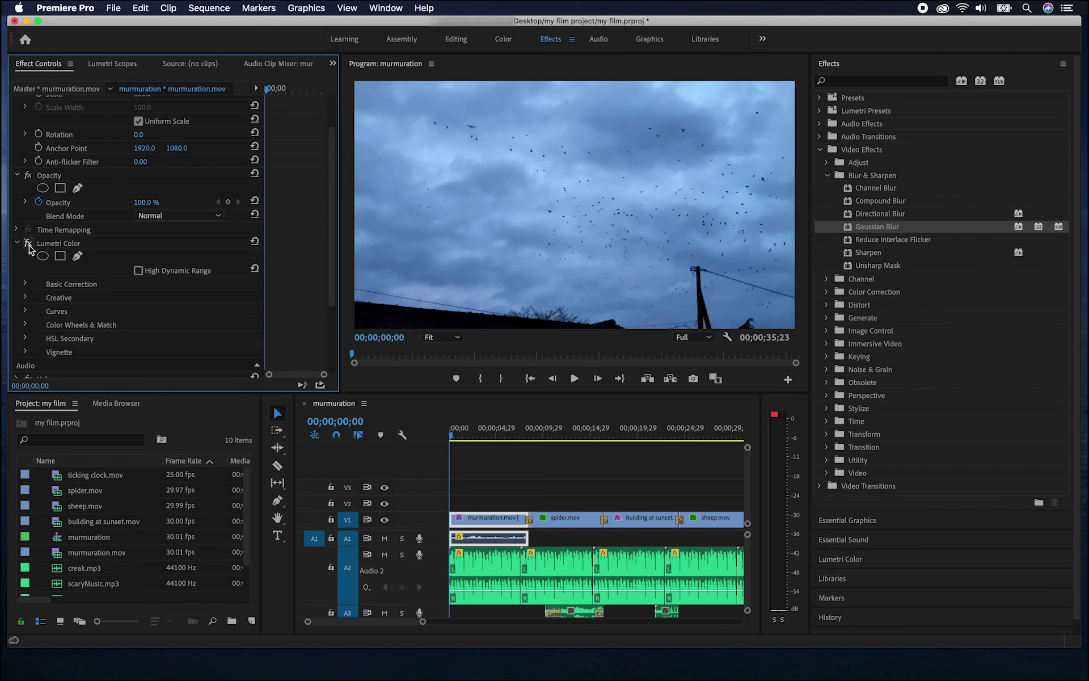
pyautogui.click(28, 244)
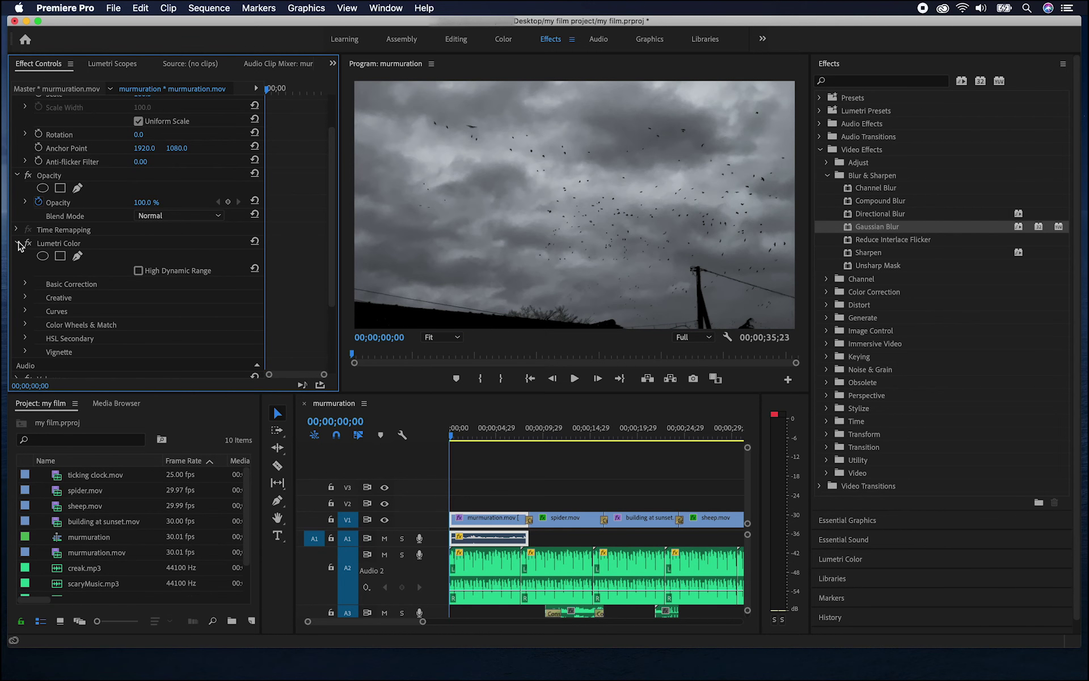
pyautogui.click(17, 243)
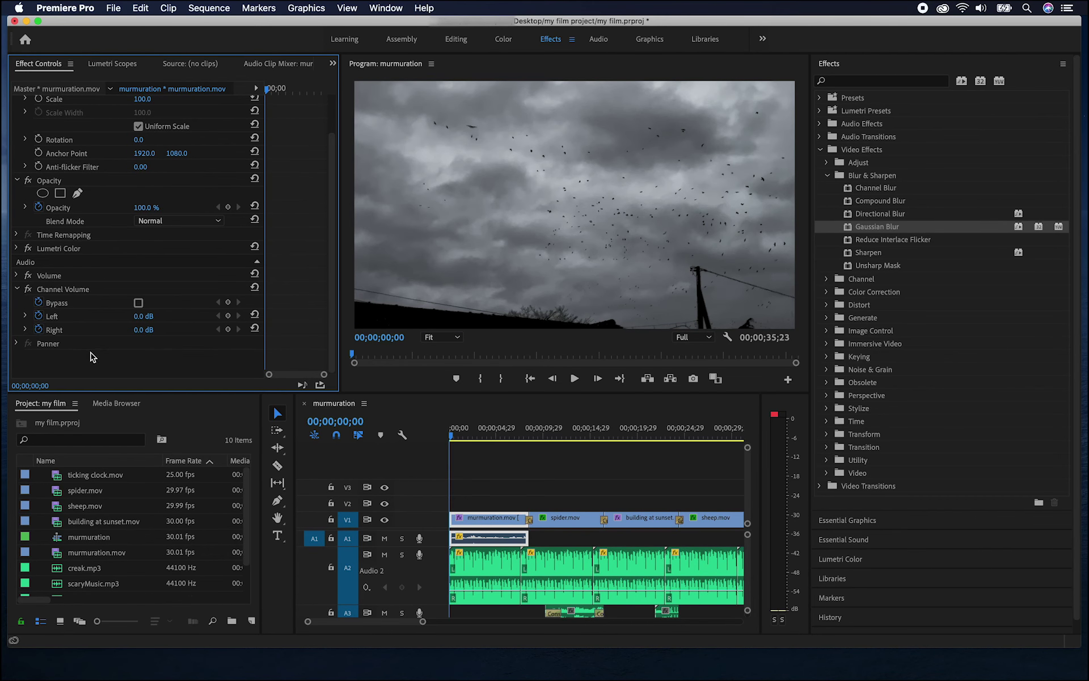
pyautogui.click(332, 64)
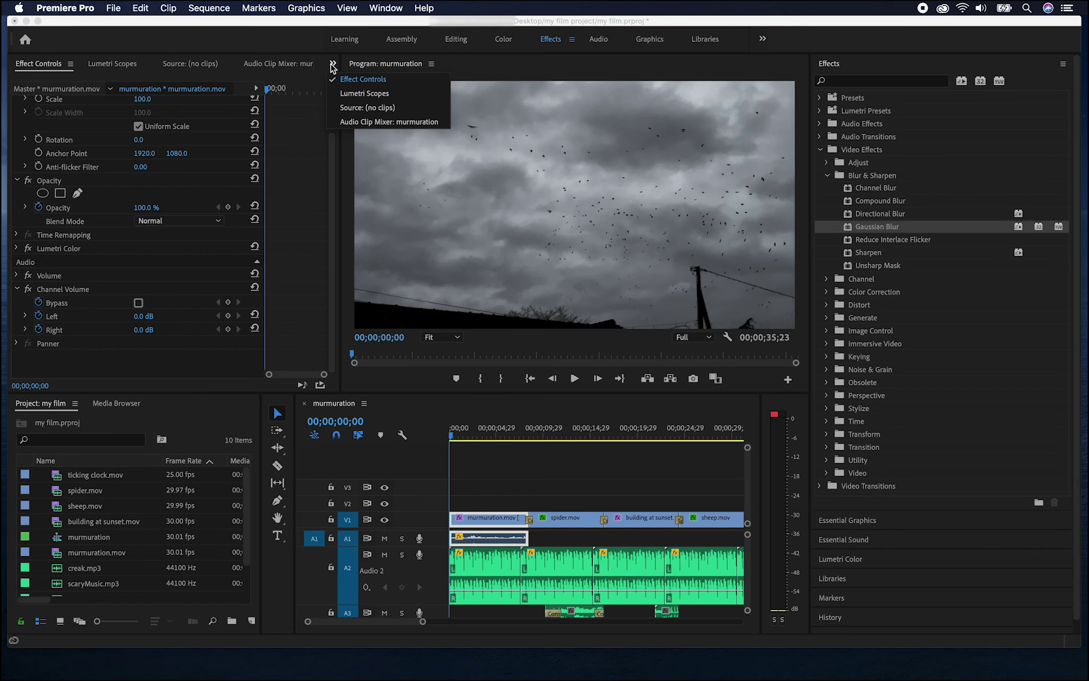
pyautogui.click(363, 81)
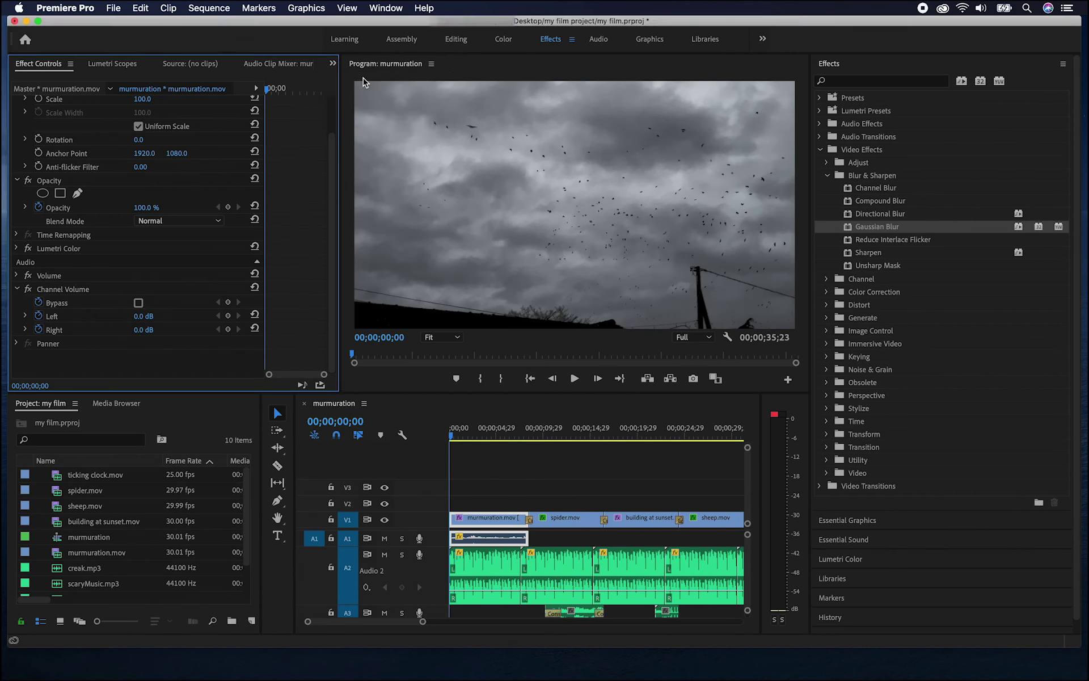
pyautogui.click(388, 9)
# - Deselect the clips in the murmuration sequence and open the File menu
pyautogui.click(421, 421)
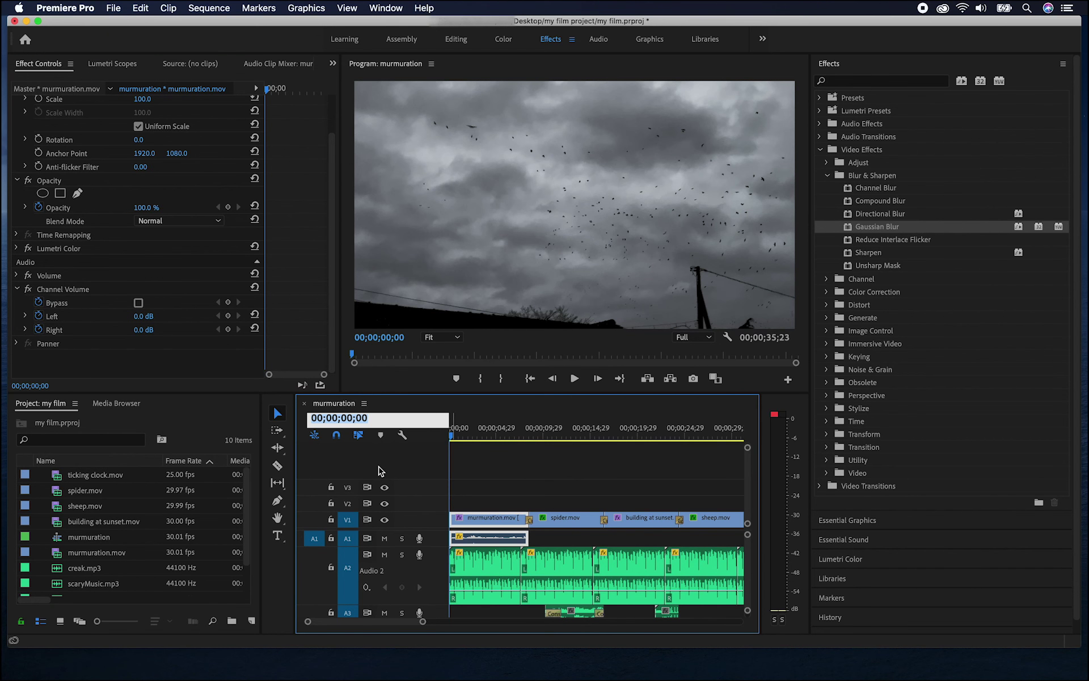
pyautogui.click(522, 462)
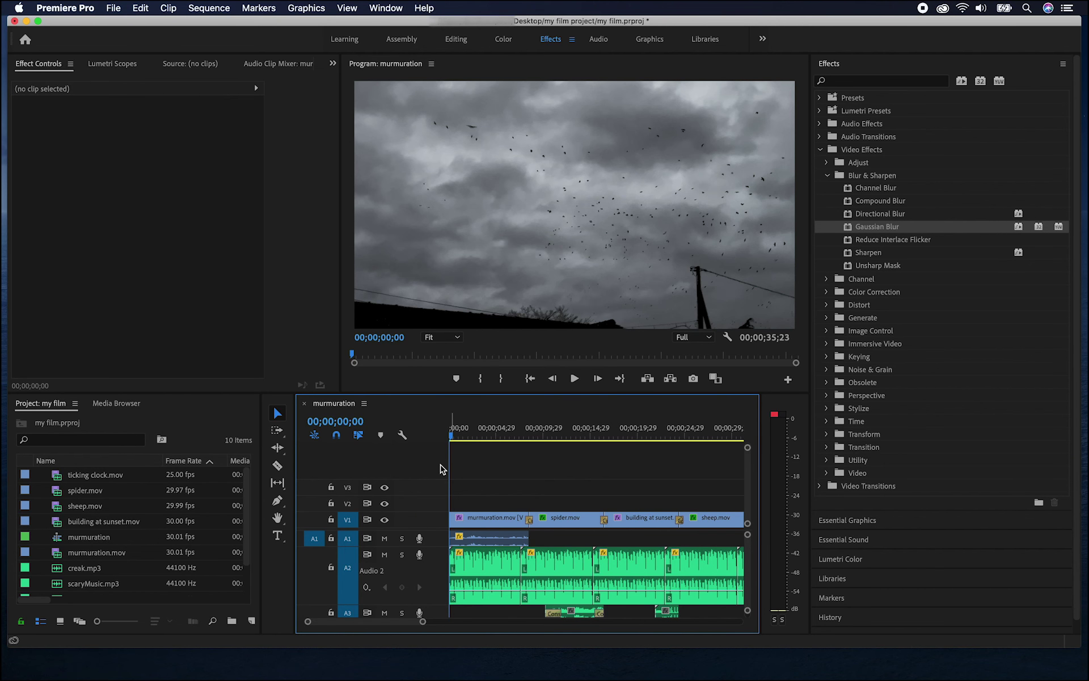
pyautogui.click(114, 9)
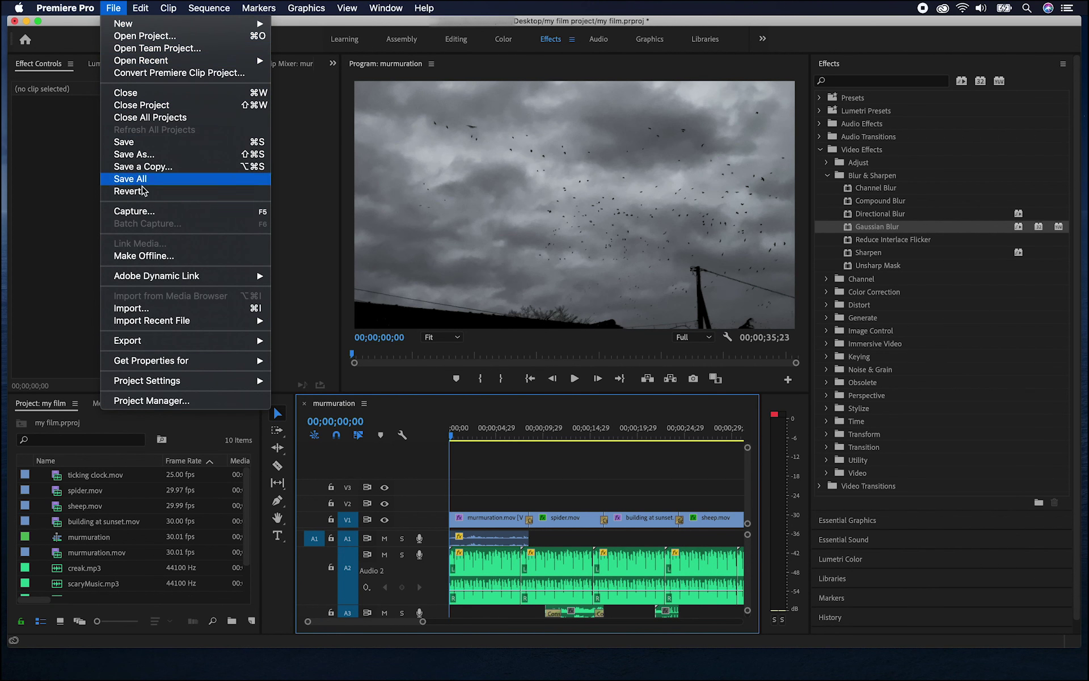
# - Open the Export Settings dialog for the murmuration sequence and move it up and right
pyautogui.moveTo(150, 342)
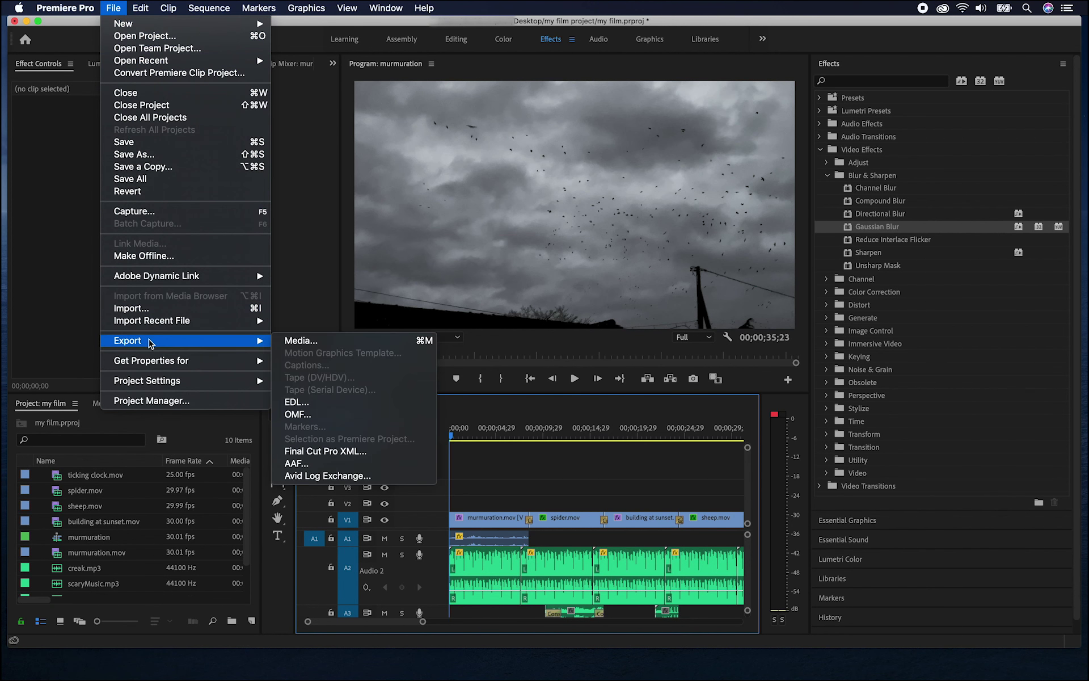
pyautogui.click(293, 342)
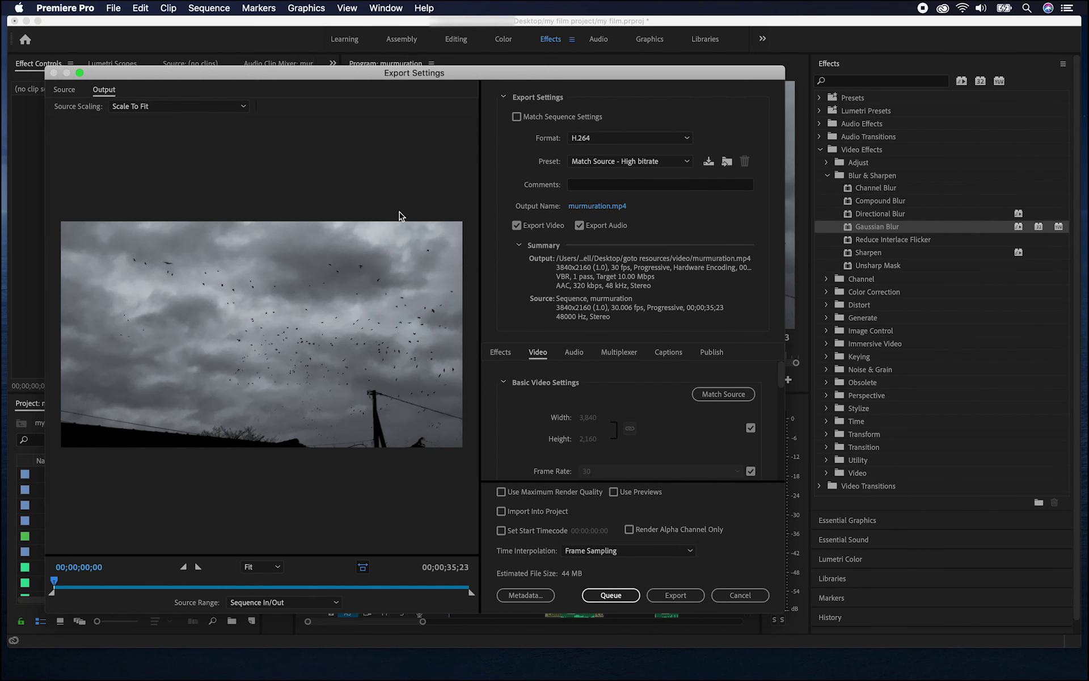
pyautogui.moveTo(424, 79); pyautogui.dragTo(520, 53)
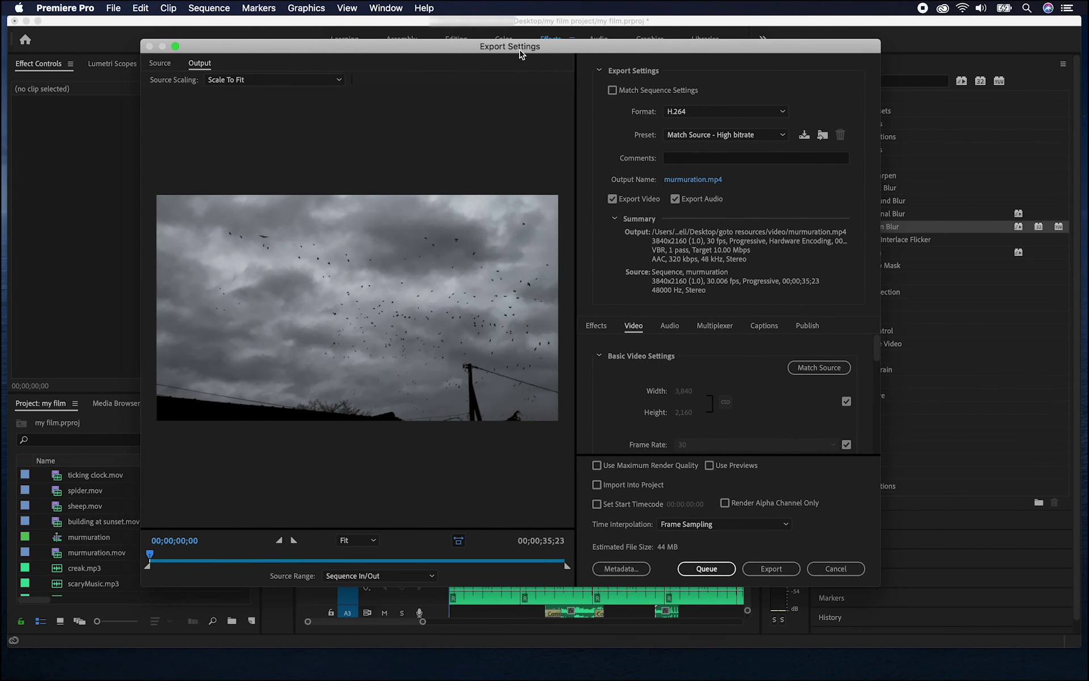
# - Keep H.264 format with the Match Source - High bitrate preset, then scrub the preview to the spider shot
pyautogui.click(730, 112)
pyautogui.click(709, 115)
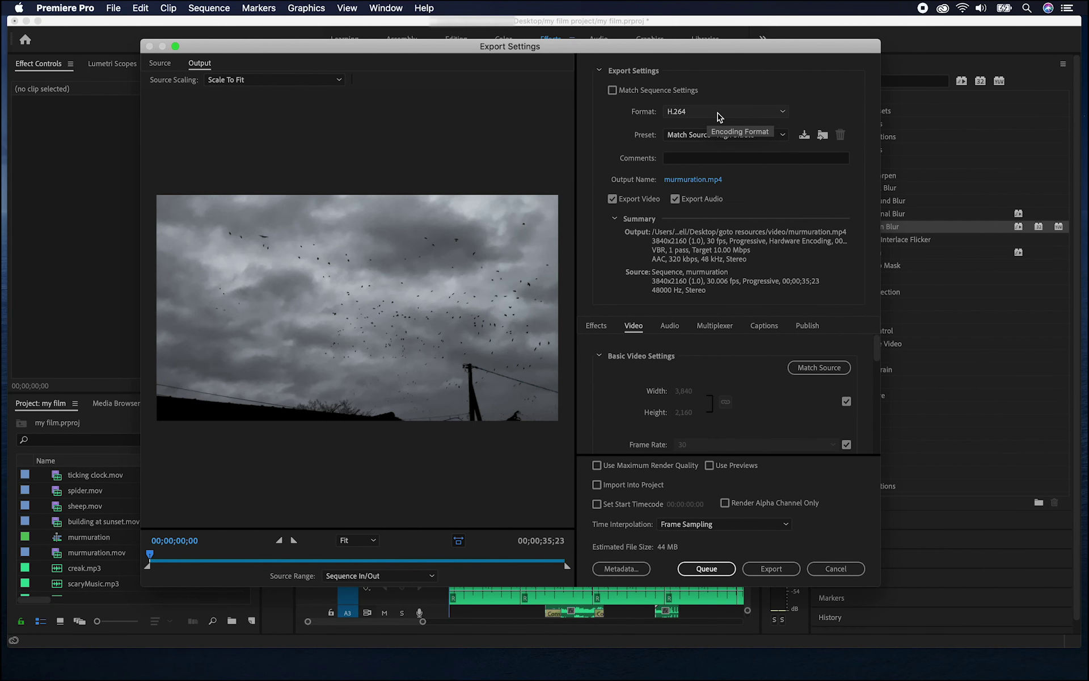
pyautogui.click(755, 136)
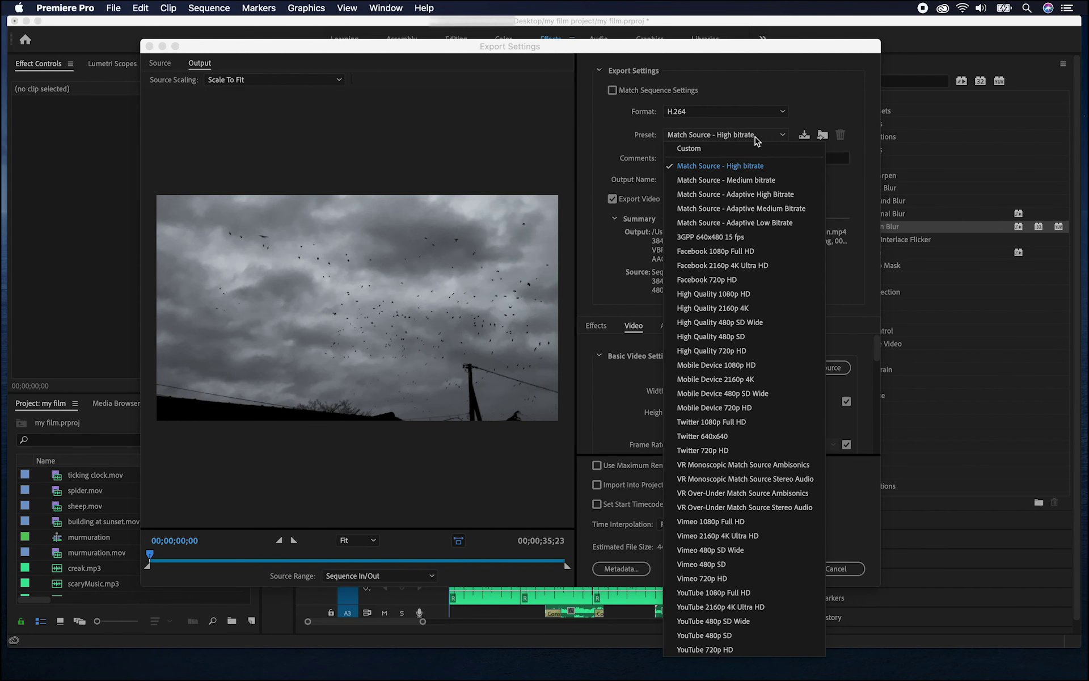
pyautogui.click(755, 138)
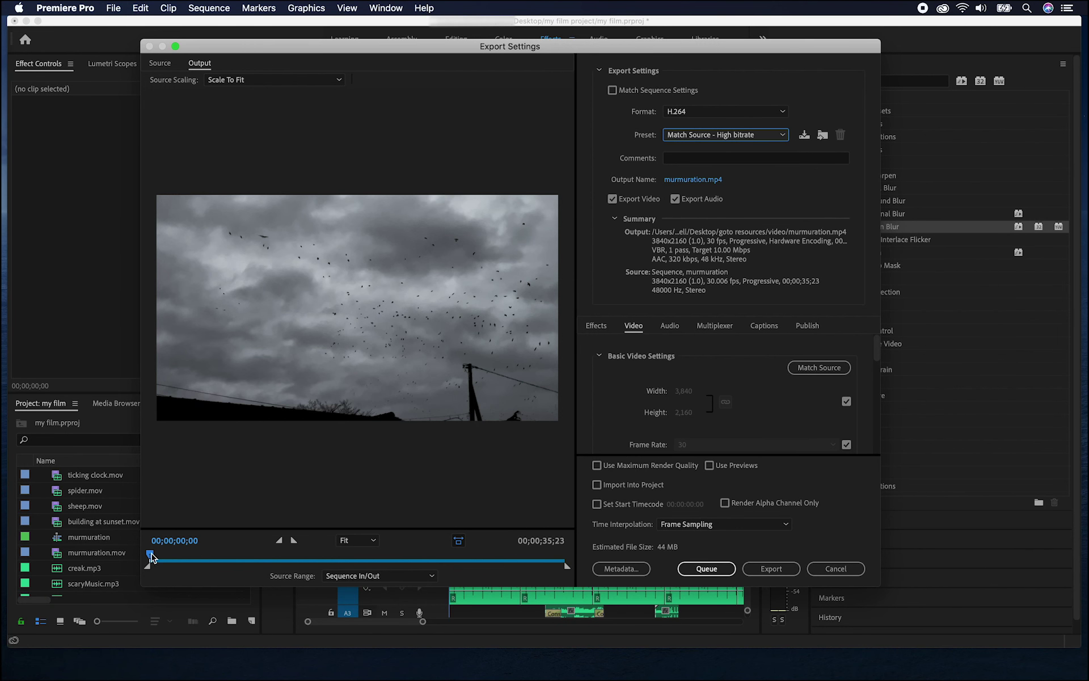
pyautogui.moveTo(151, 557)
pyautogui.mouseDown()
pyautogui.moveTo(534, 558)
pyautogui.moveTo(318, 546)
pyautogui.moveTo(150, 557)
pyautogui.mouseUp()
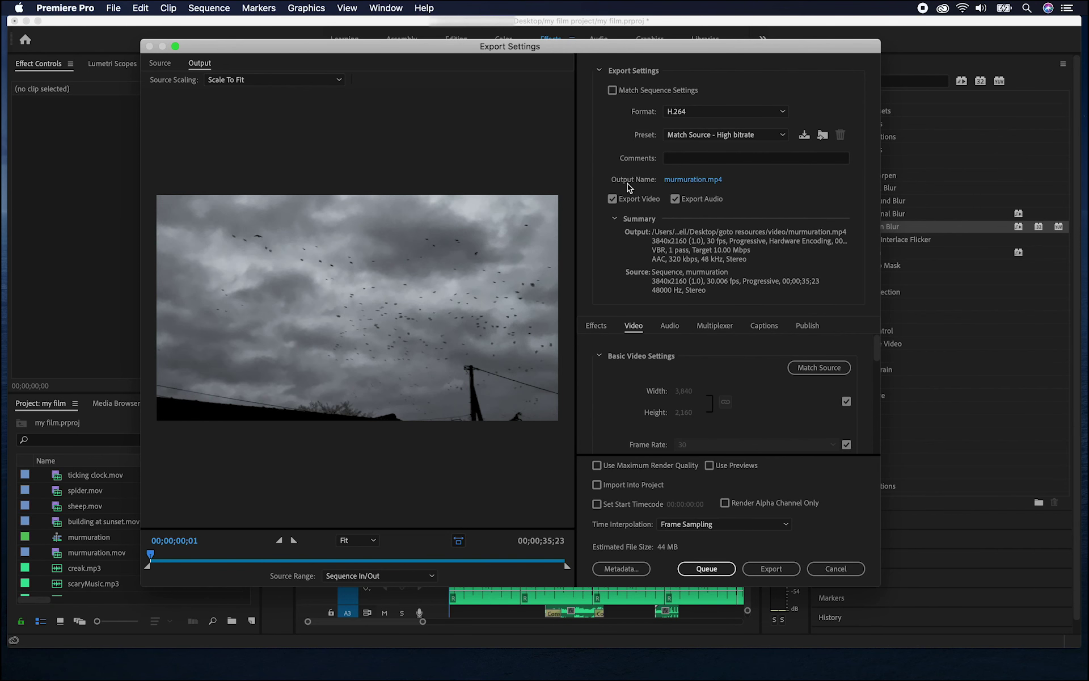
# - Set the export output name to 'my film.mp4'
pyautogui.click(687, 180)
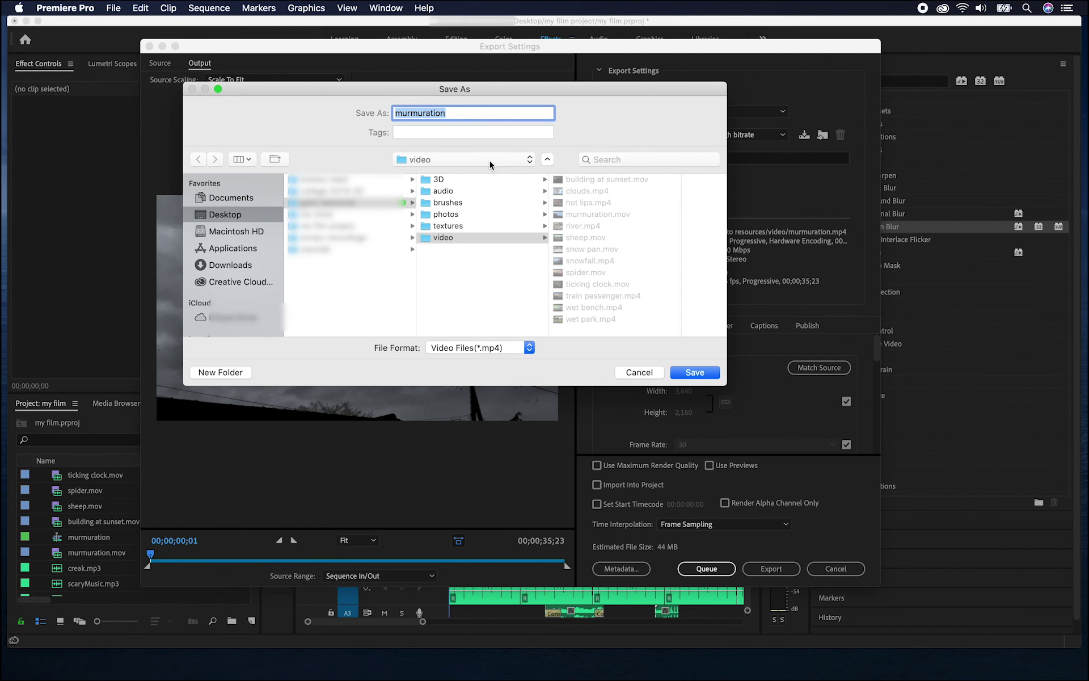
pyautogui.write('my film')
pyautogui.click(695, 372)
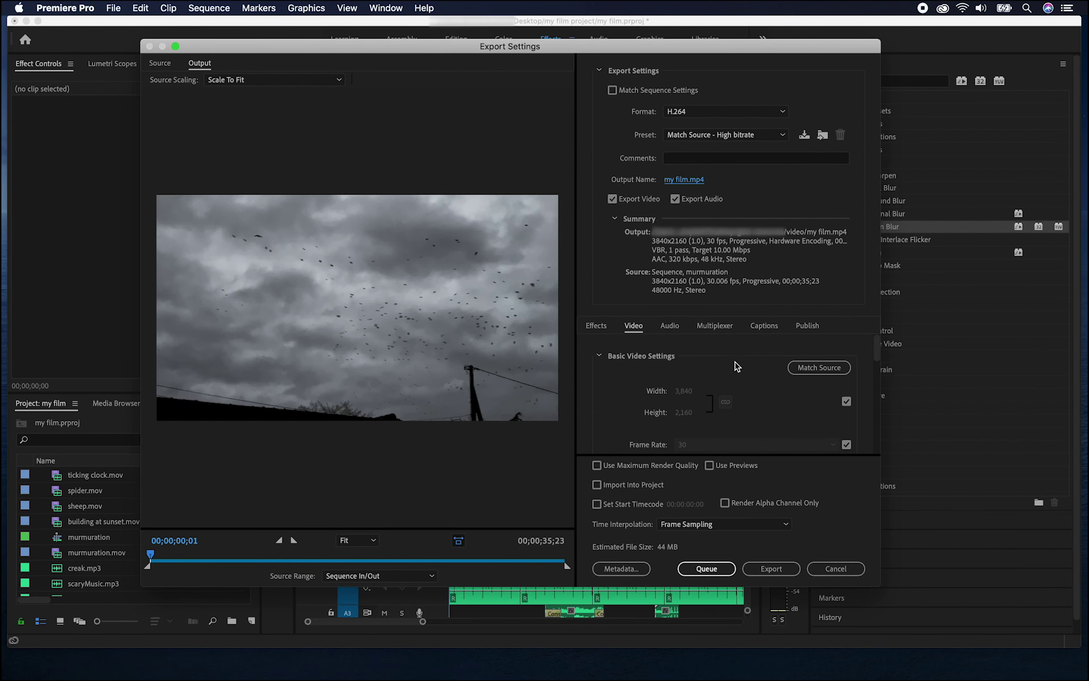
# - Stop matching the source frame size and set the width to 1920, giving 1920×1080
pyautogui.scroll(-1, 740, 363)
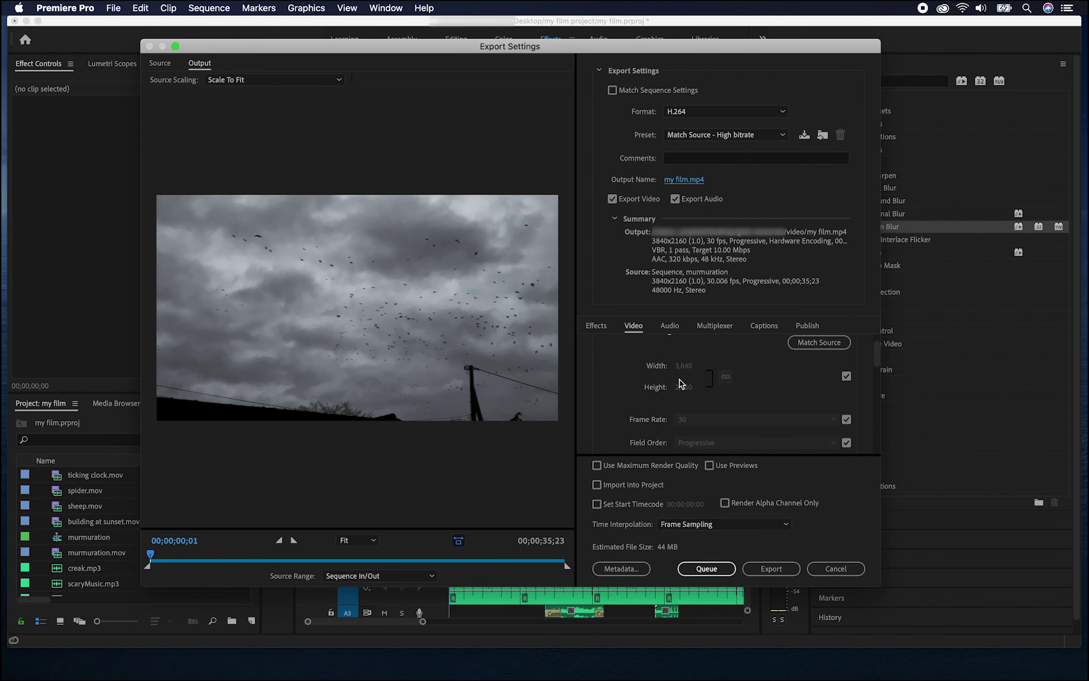
pyautogui.scroll(1, 681, 382)
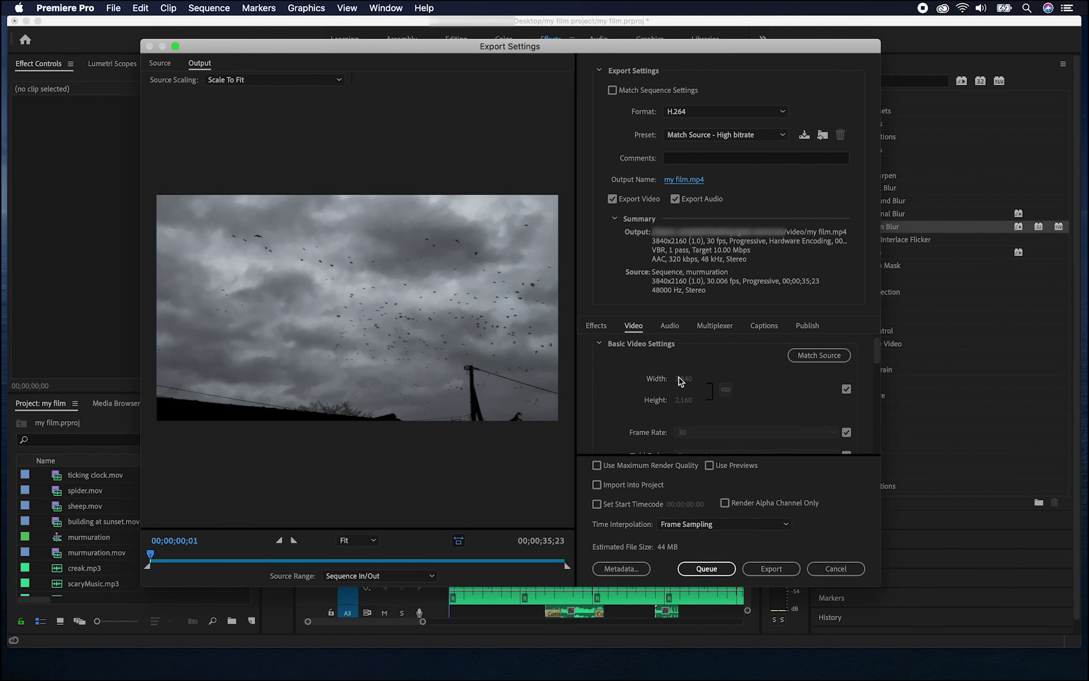
pyautogui.scroll(-1, 681, 381)
pyautogui.click(846, 376)
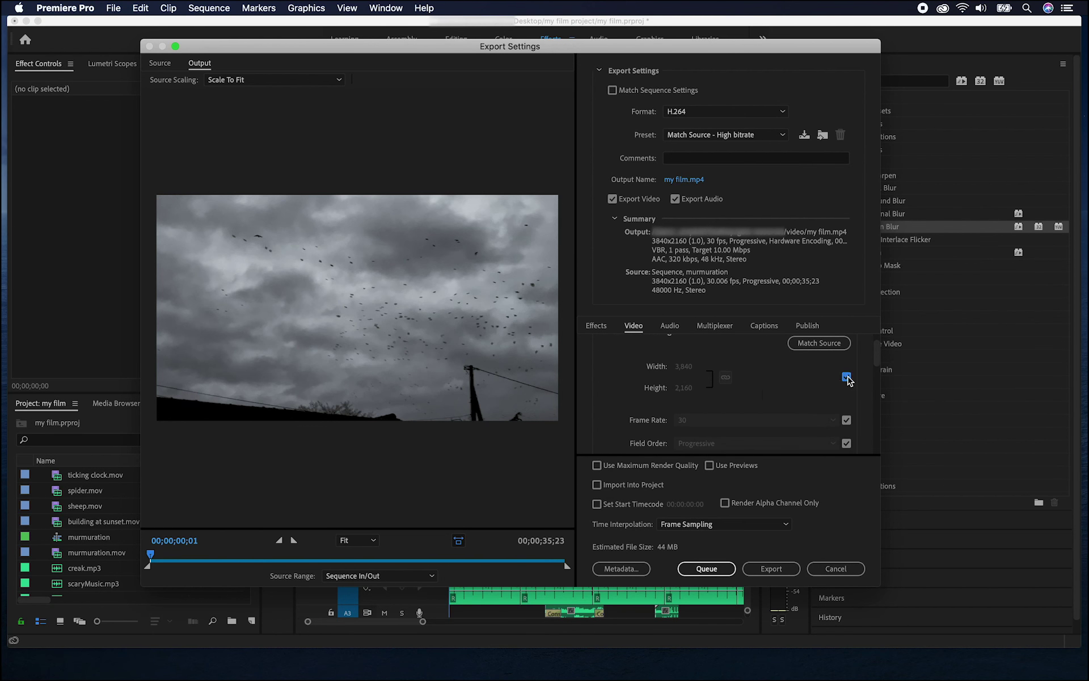
pyautogui.click(681, 366)
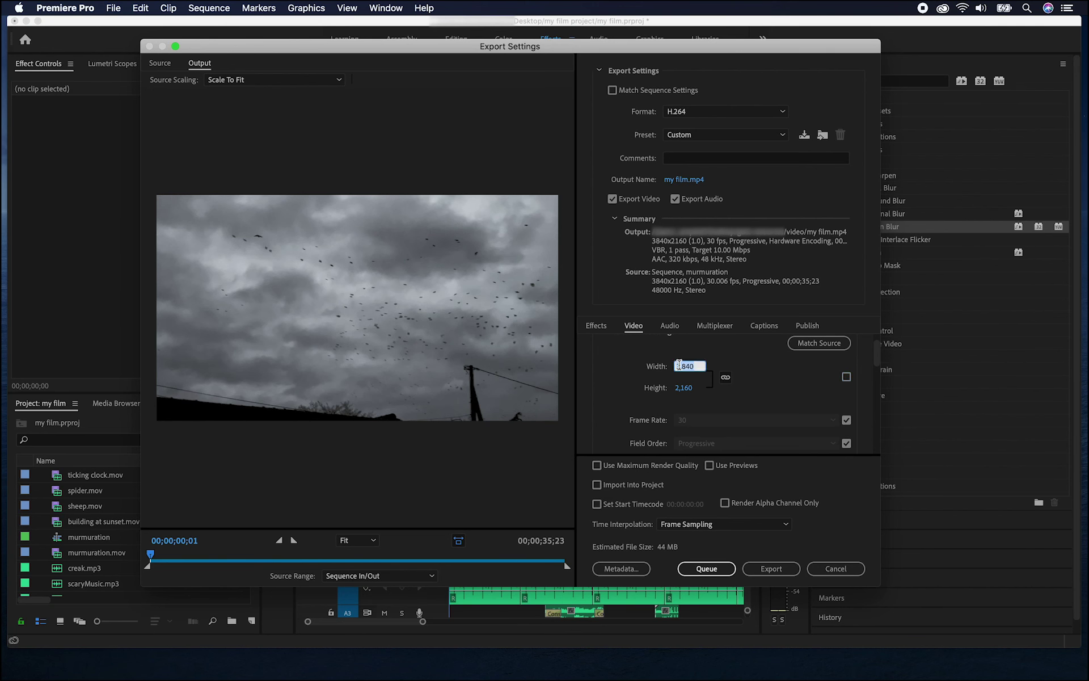
pyautogui.write('1920')
pyautogui.press('Return')
# - Start the export and encode the sequence to the 1920×1080 H.264 file 'my film.mp4'
pyautogui.click(771, 569)
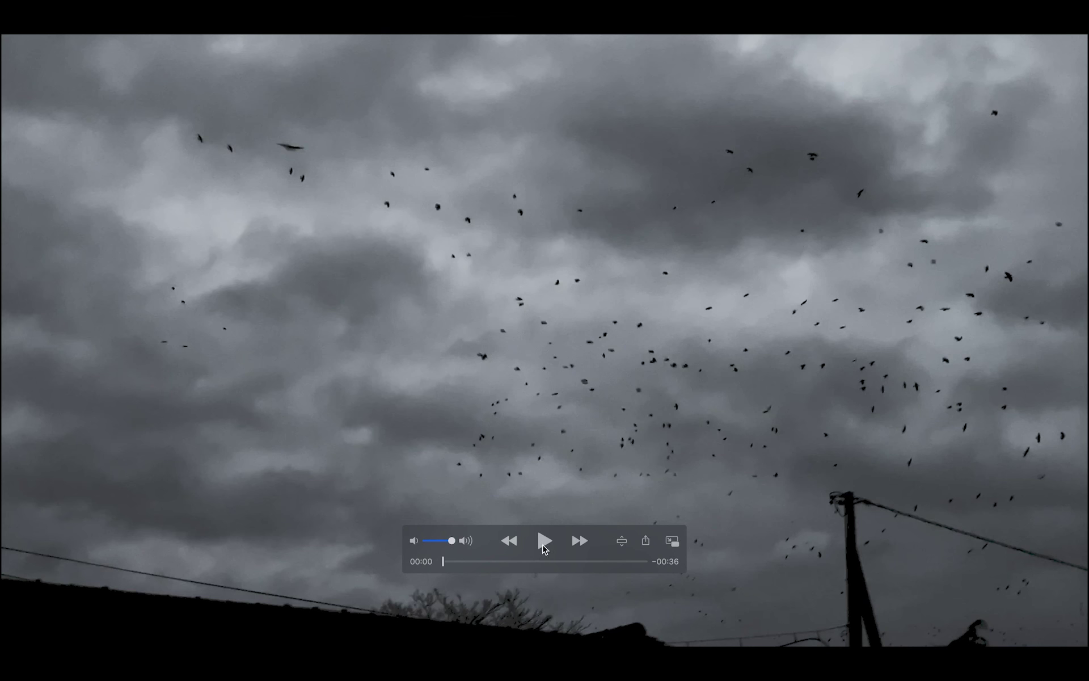
# - Play the exported black-and-white 'my film.mp4' in QuickTime Player
pyautogui.click(542, 541)
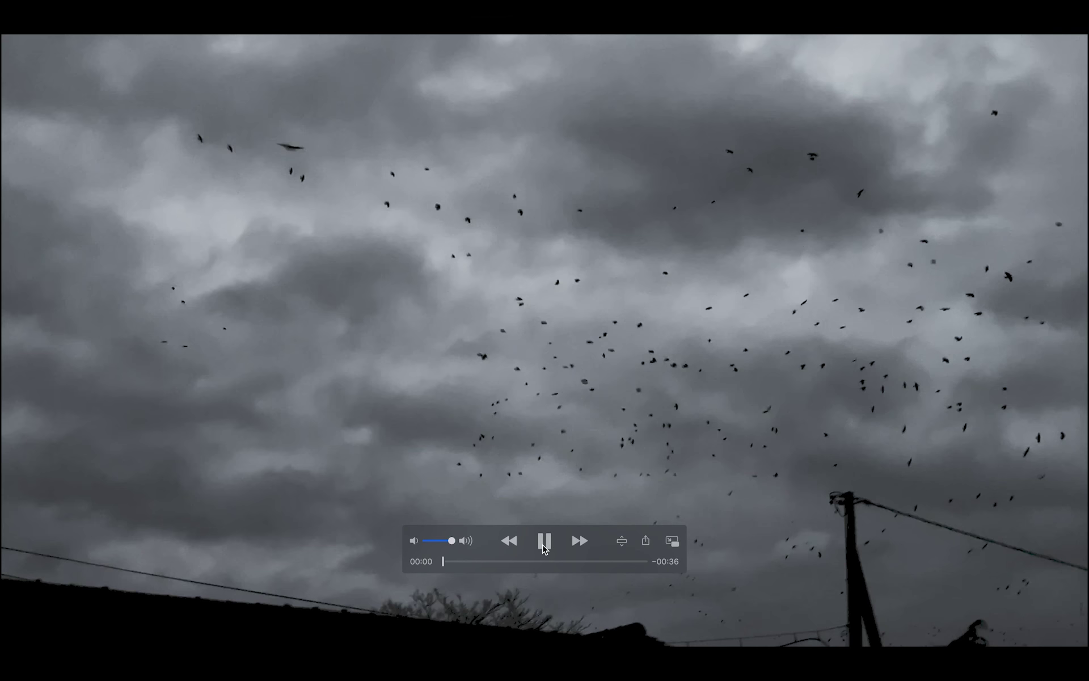